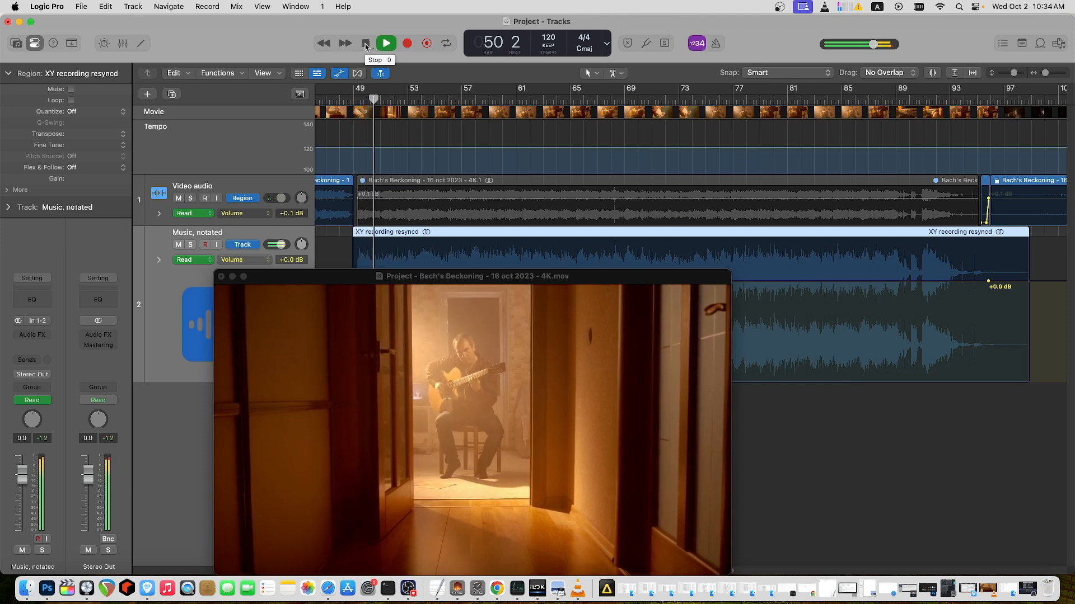
Stop the recording, play the opening bars of the Bach Prelude score in Guitar Pro 8, and compare them with the Logic Pro recording.
left_click(365, 44)
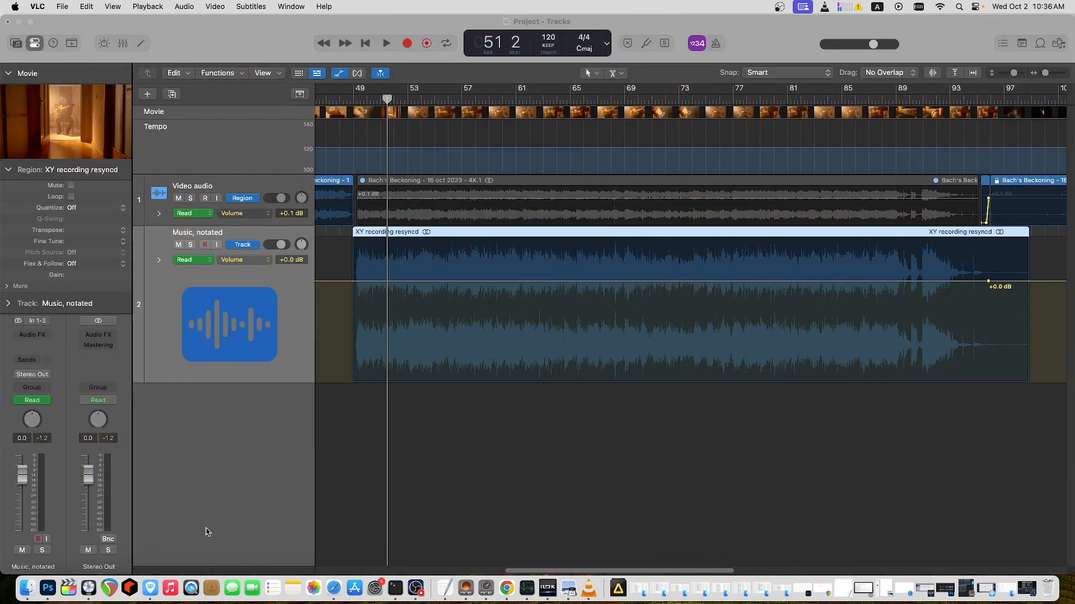
left_click(150, 589)
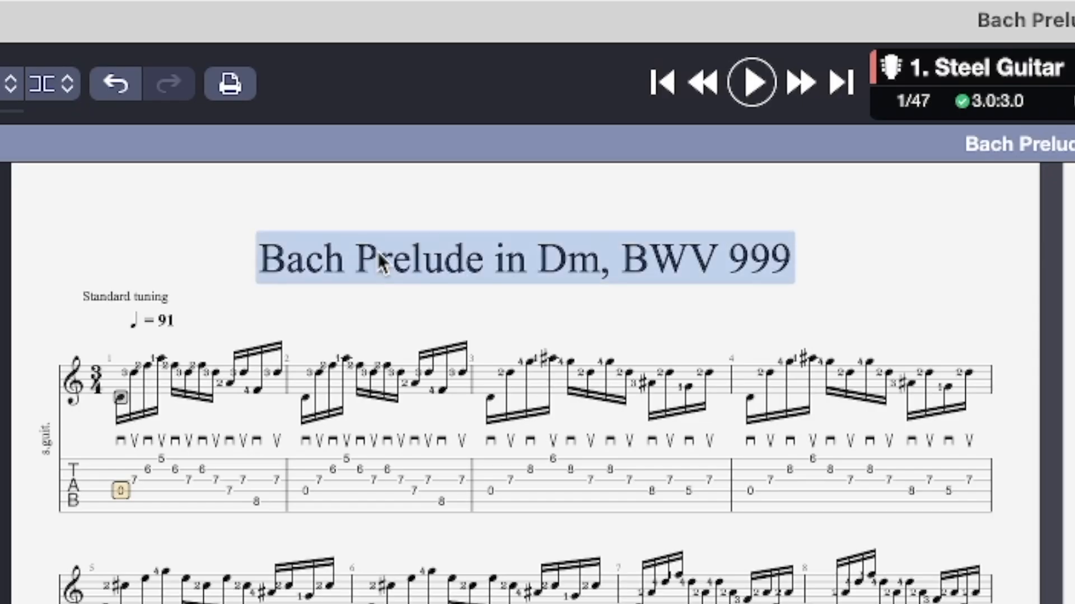
left_click(750, 86)
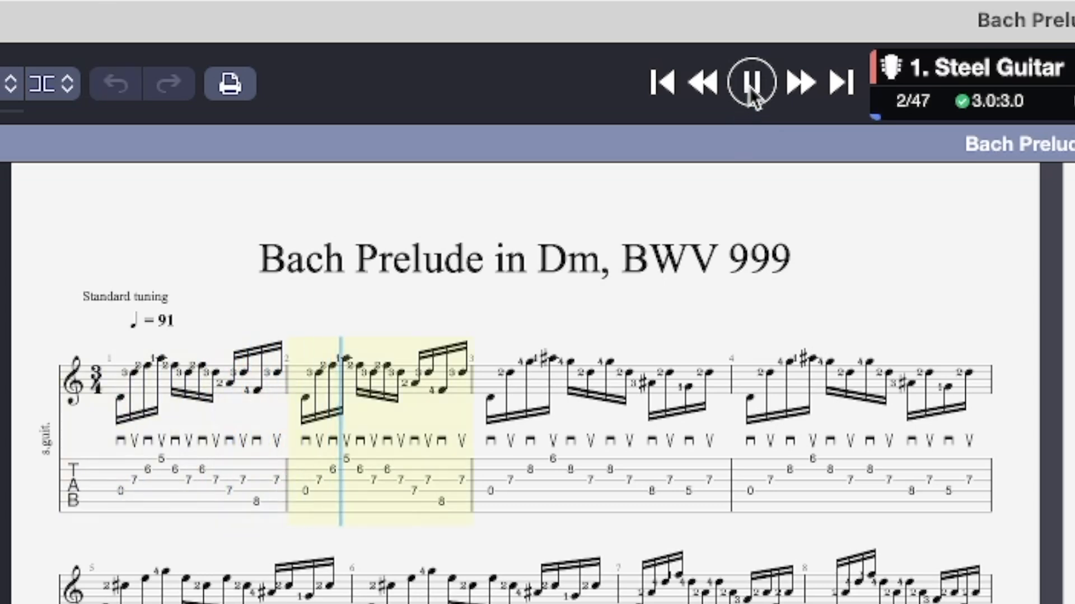
left_click(750, 86)
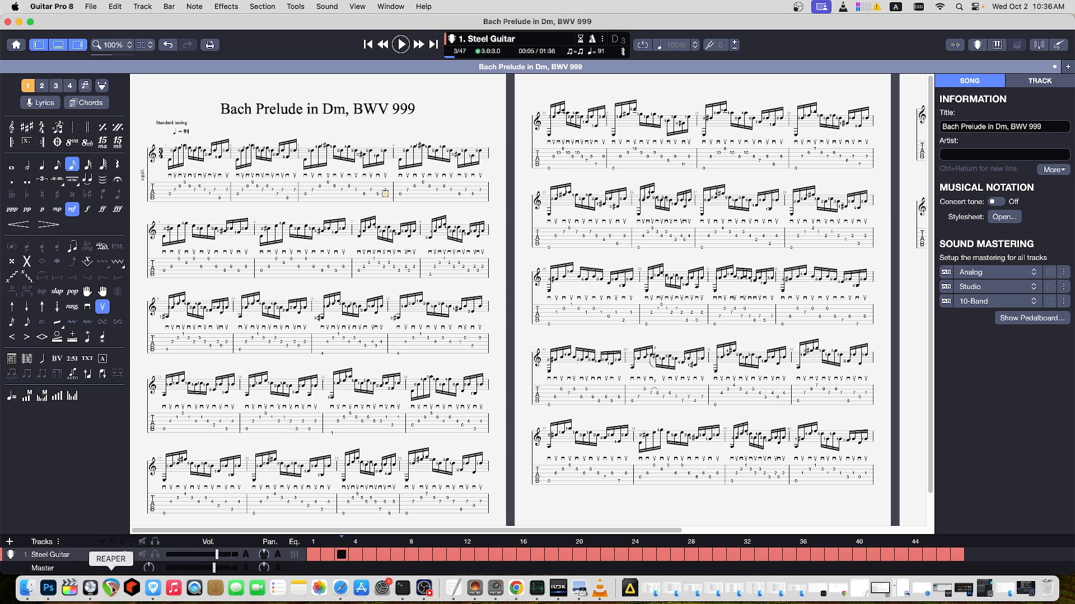
left_click(90, 589)
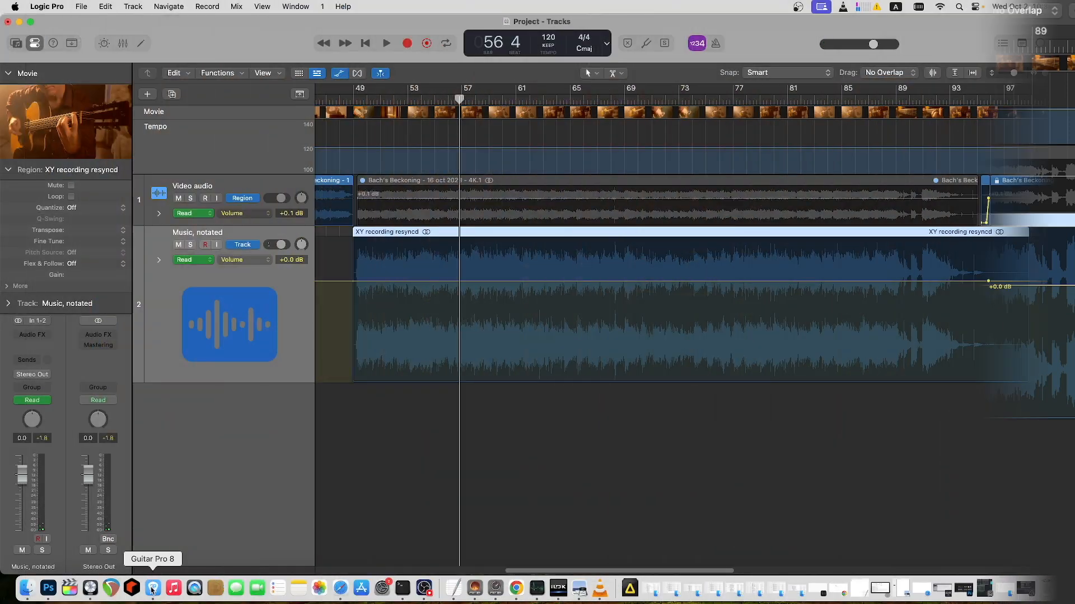
left_click(154, 588)
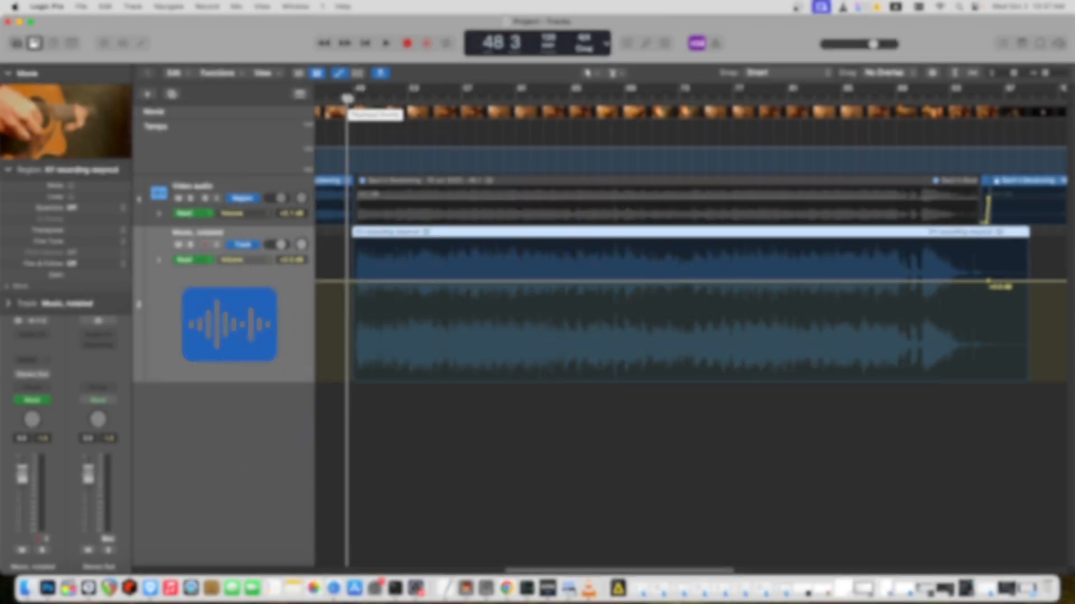
Select the XY recording resyncd region in Logic Pro and minimize the Guitar Pro 8 window.
left_click(298, 231)
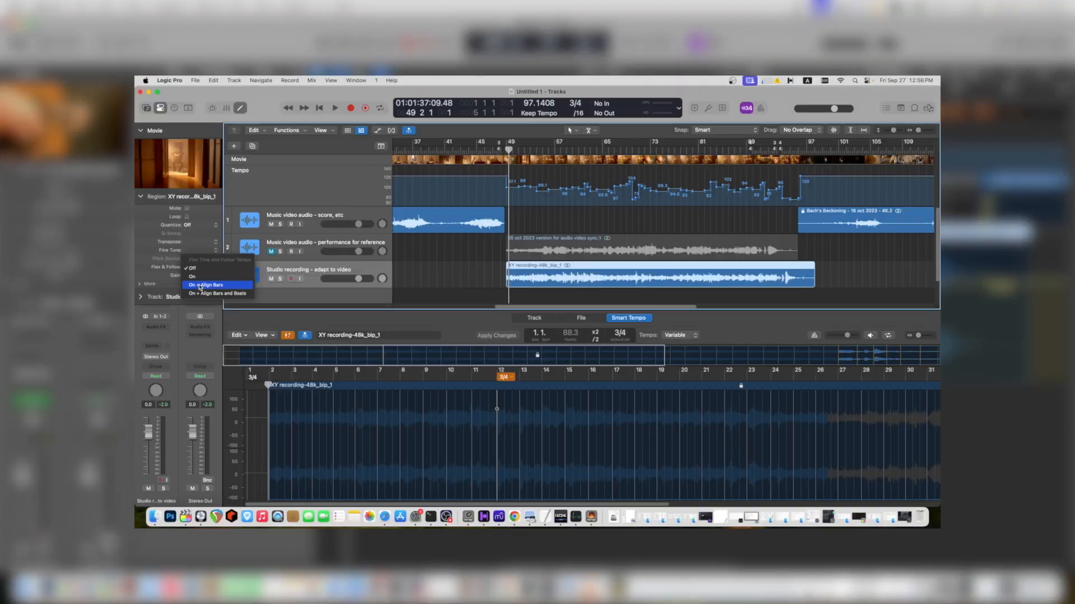
left_click(361, 428)
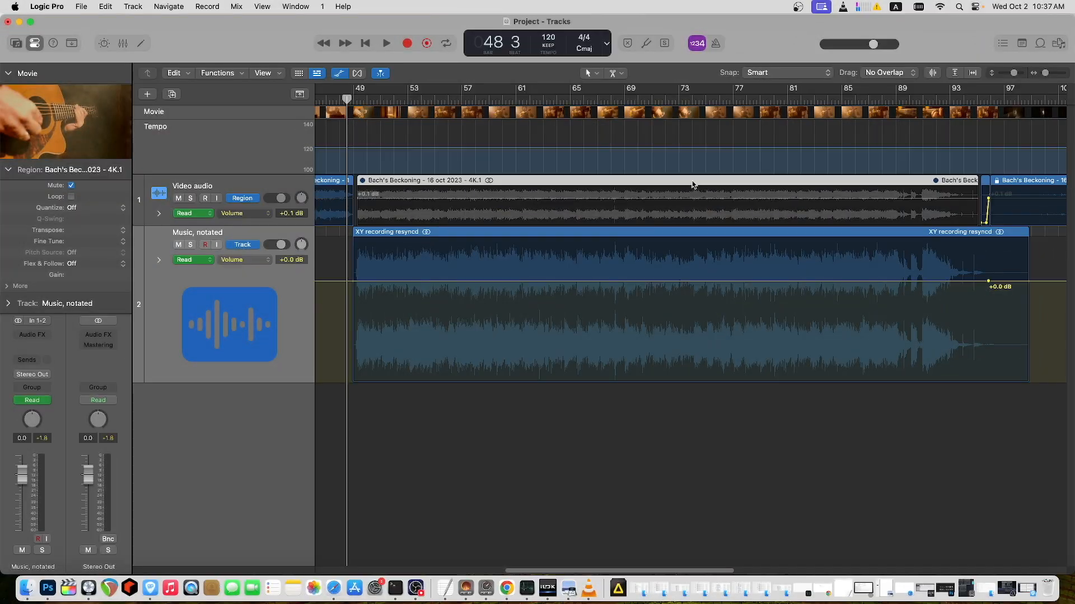
left_click(510, 238)
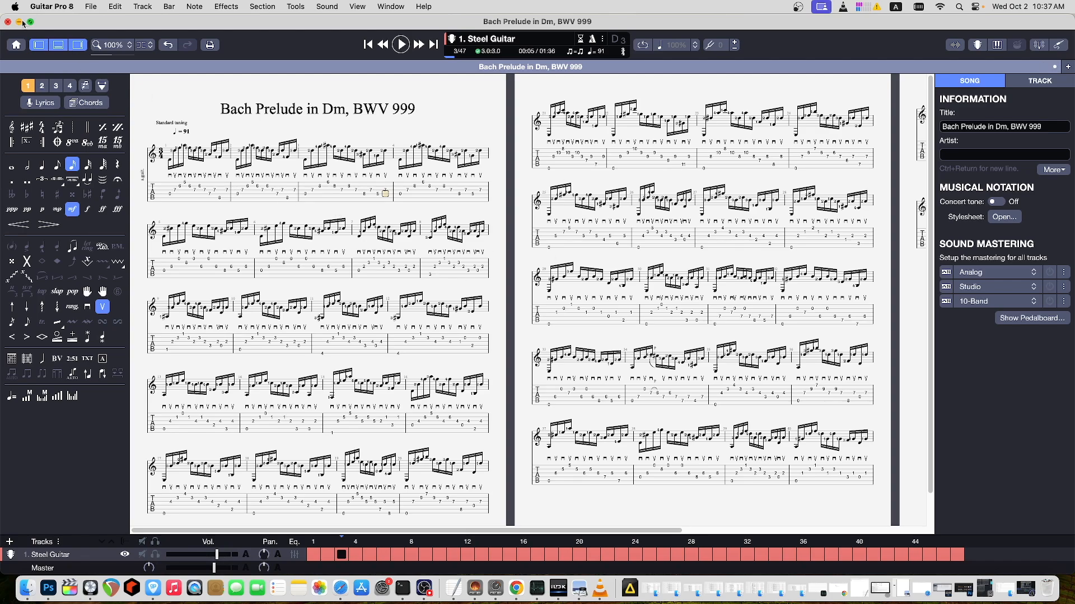
left_click(19, 22)
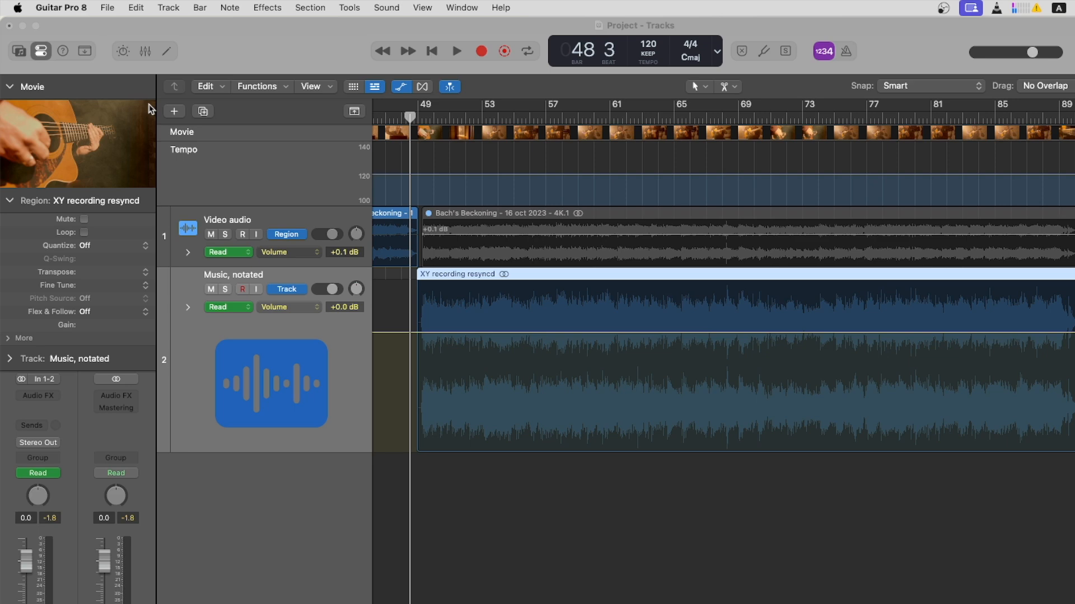
Set Export Tempo Resolution to Smoothed in the project's Smart Tempo settings and close the settings.
left_click(106, 8)
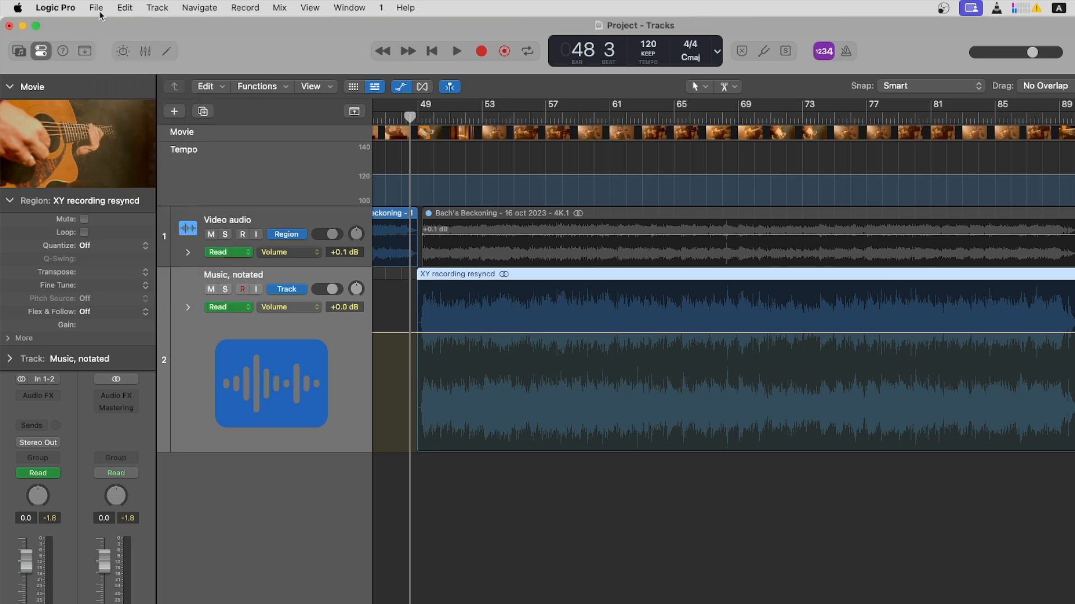
left_click(95, 7)
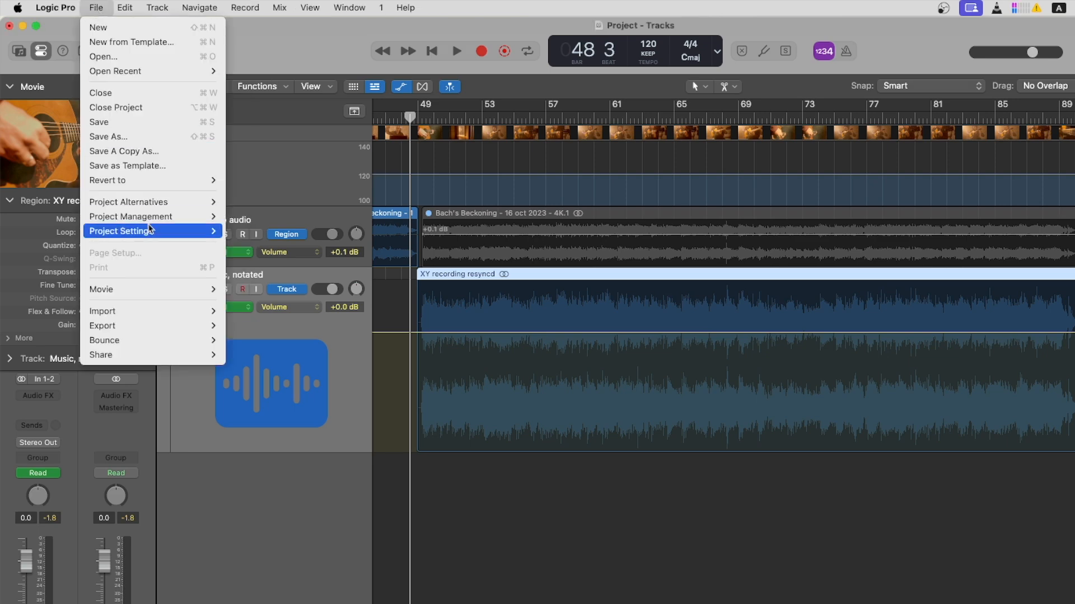
mouse_move(148, 231)
left_click(277, 275)
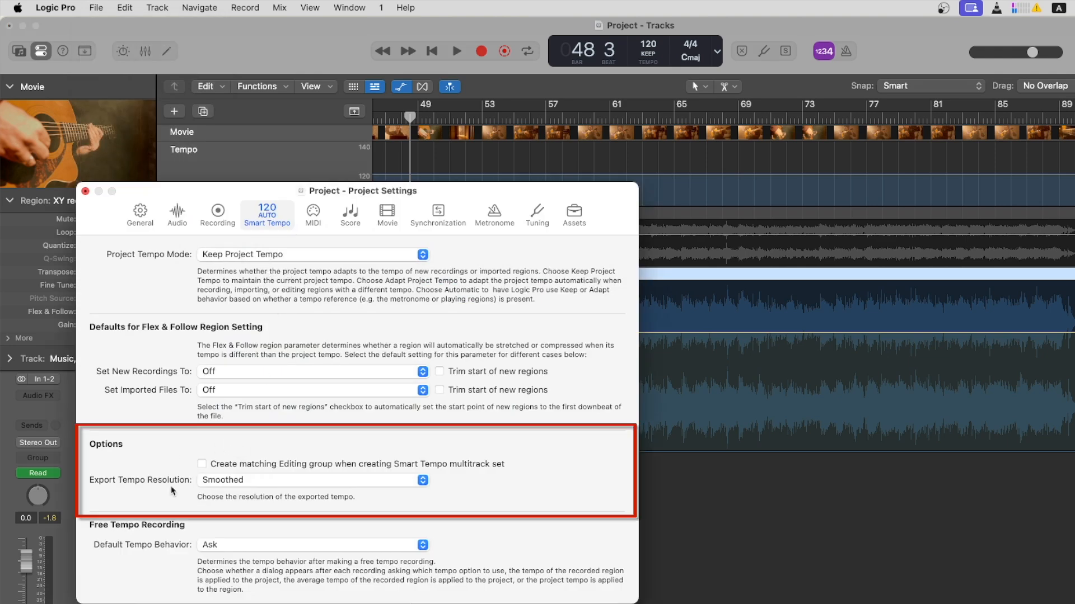
left_click(239, 481)
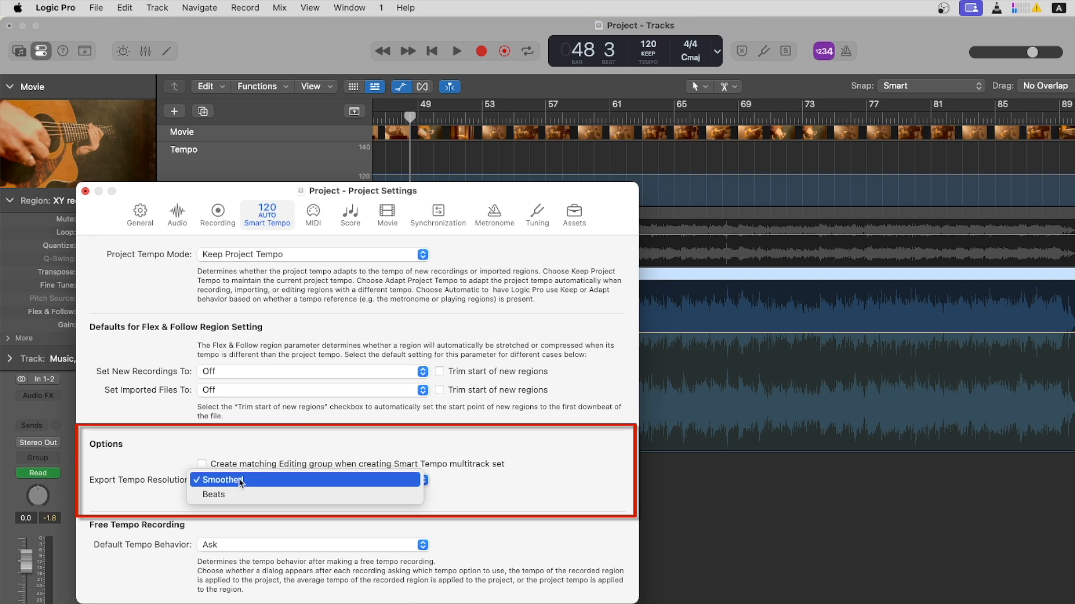
left_click(233, 480)
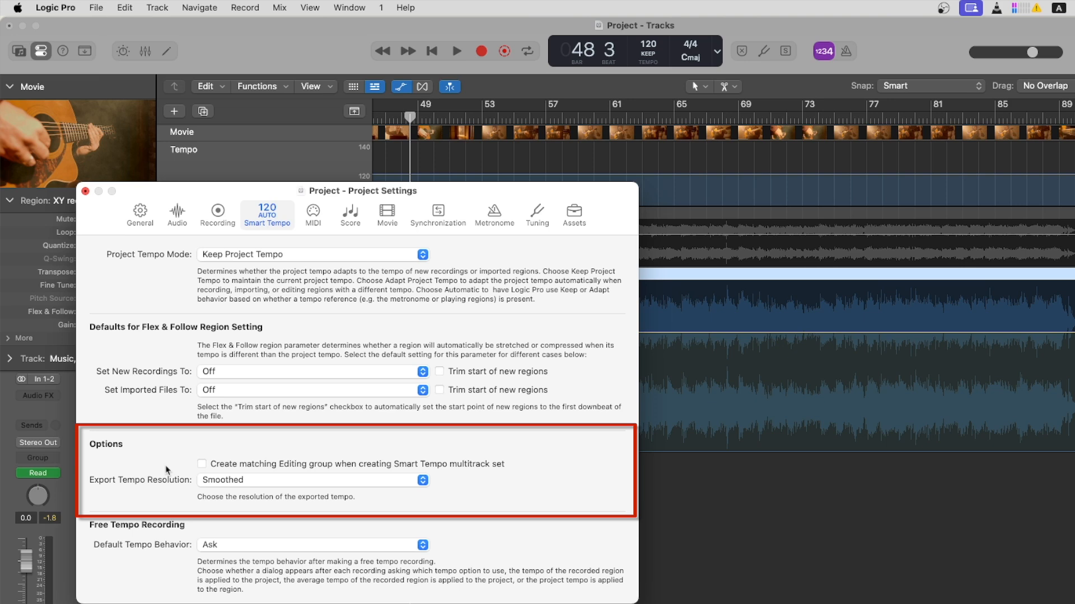
left_click(85, 190)
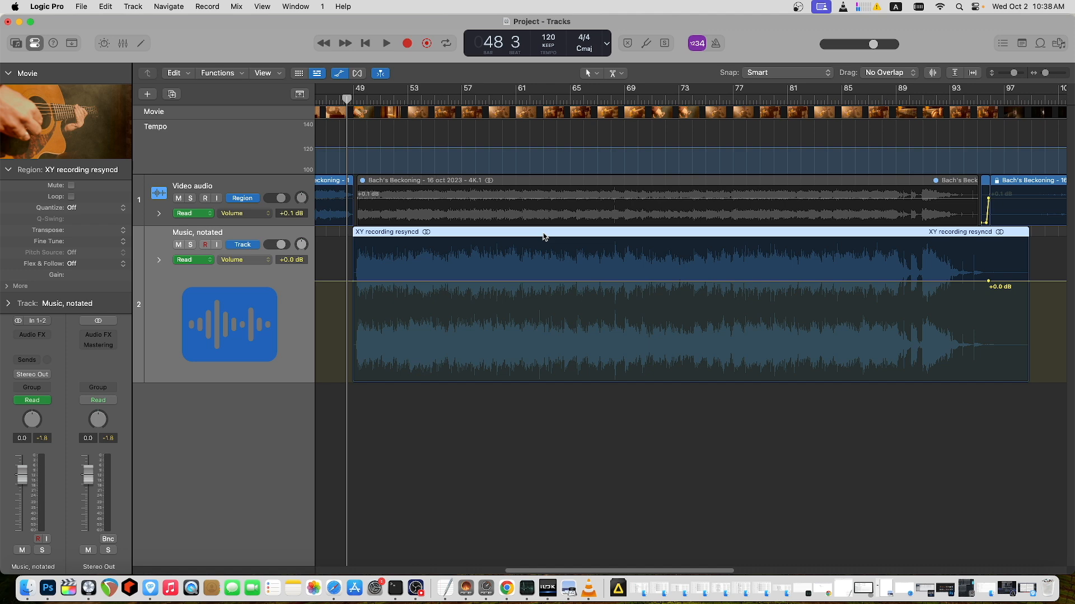
Remove all tempo information from the XY recording resyncd region's audio file.
right_click(543, 235)
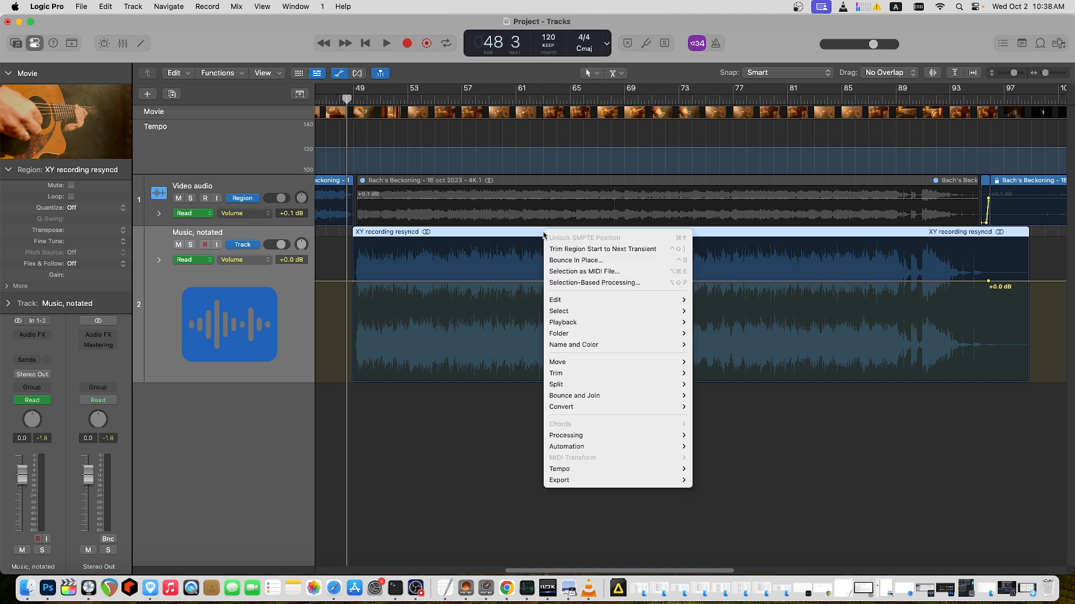
mouse_move(617, 474)
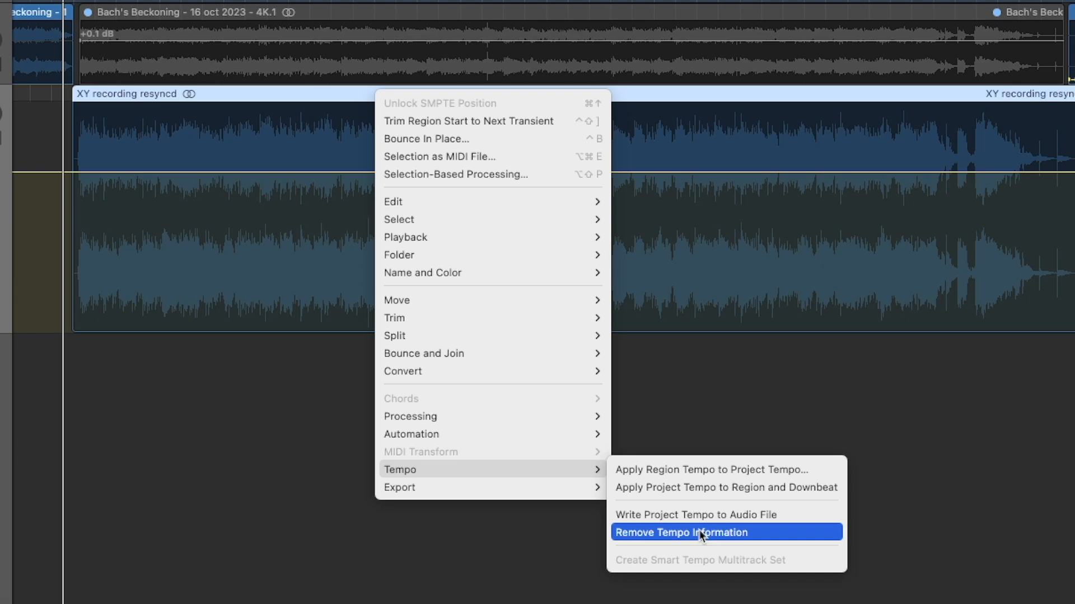
left_click(700, 530)
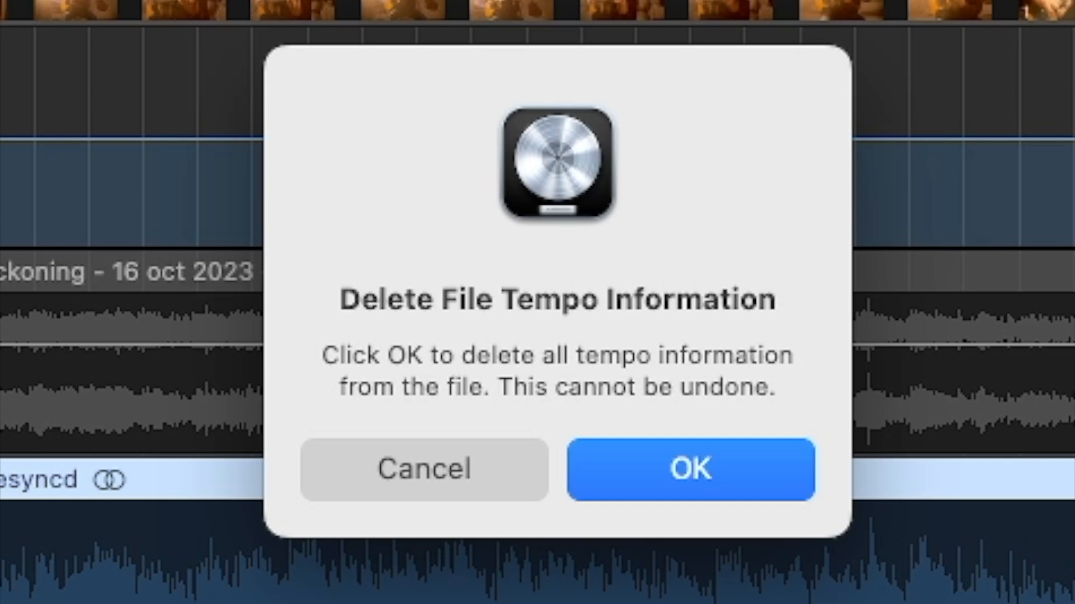
left_click(714, 476)
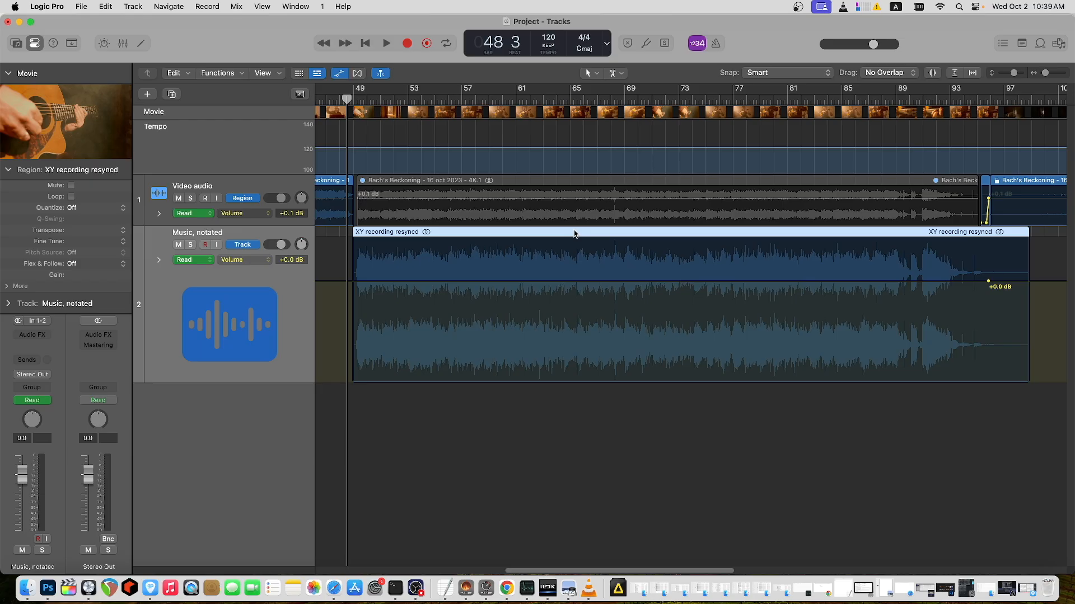
Open the XY recording resyncd region in the Smart Tempo editor and analyze its tempo.
double_click(572, 235)
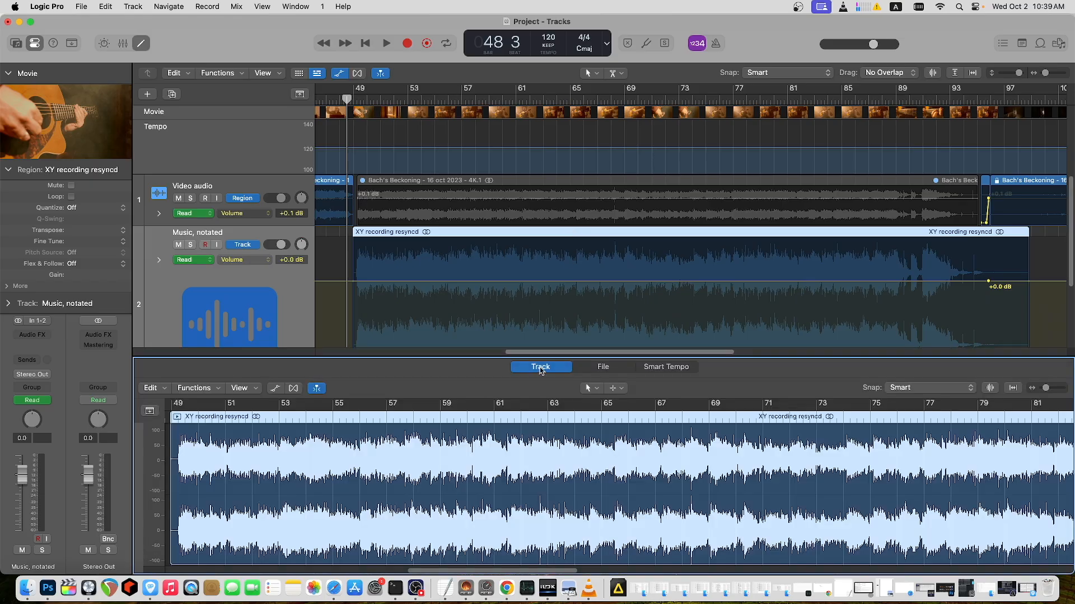
left_click(667, 368)
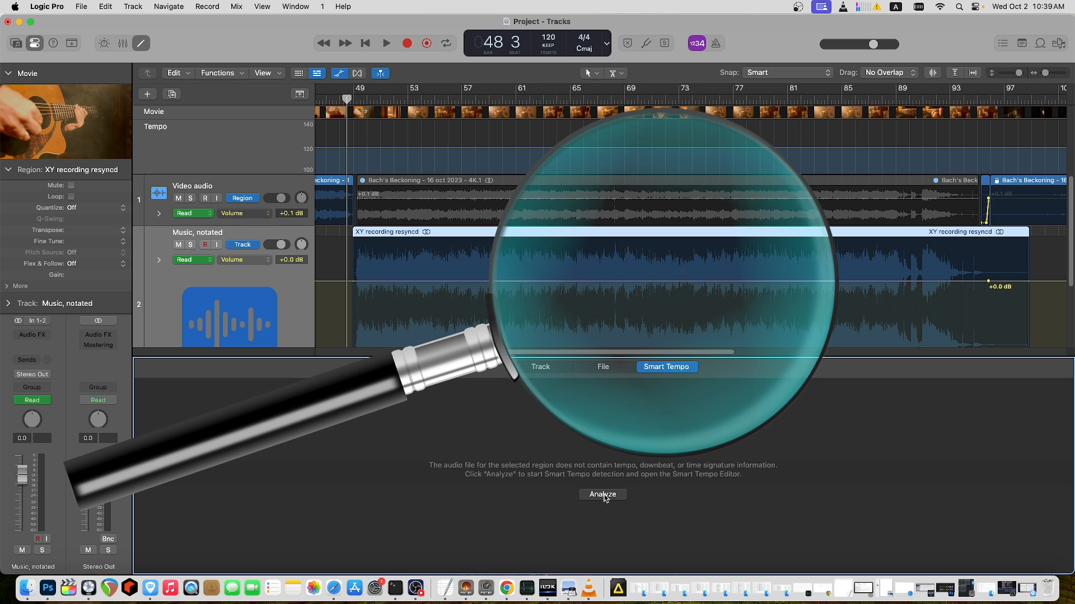
left_click(603, 495)
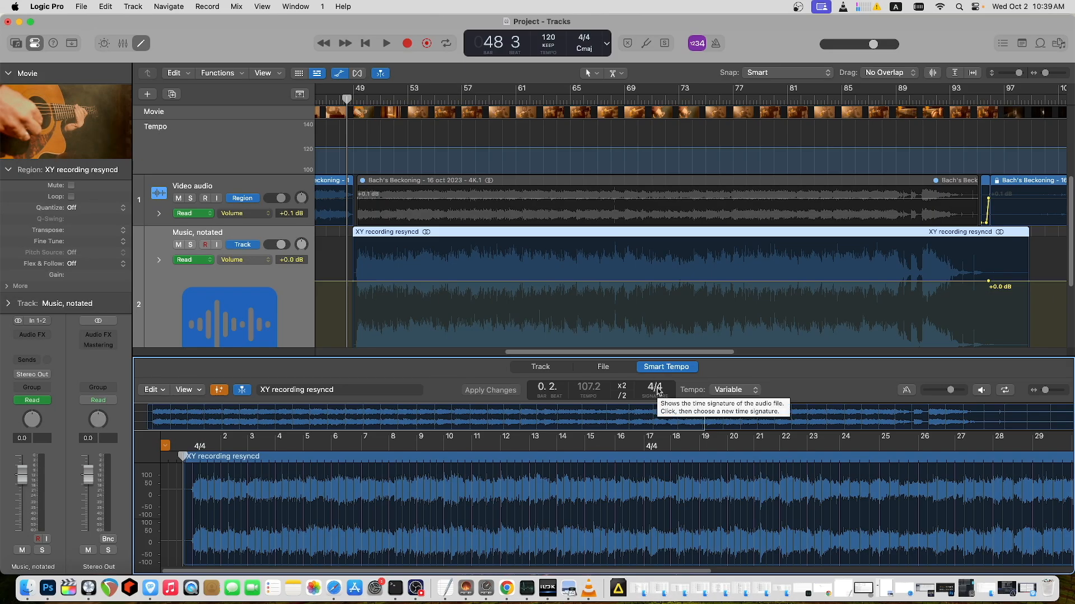
Set the recording's time signature to 3/4 in the Smart Tempo editor.
left_click(656, 388)
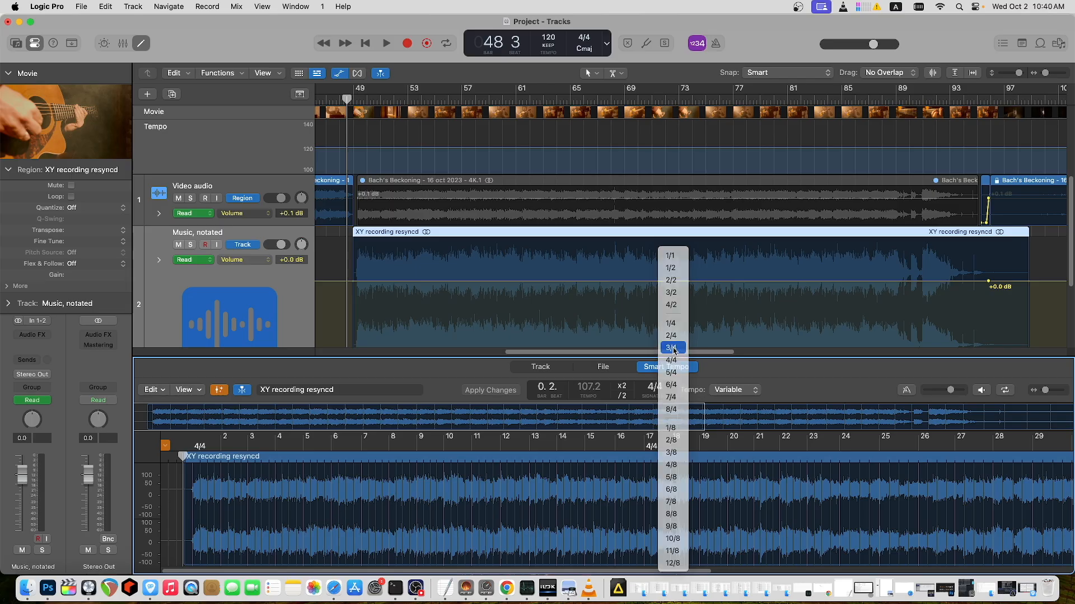
left_click(558, 197)
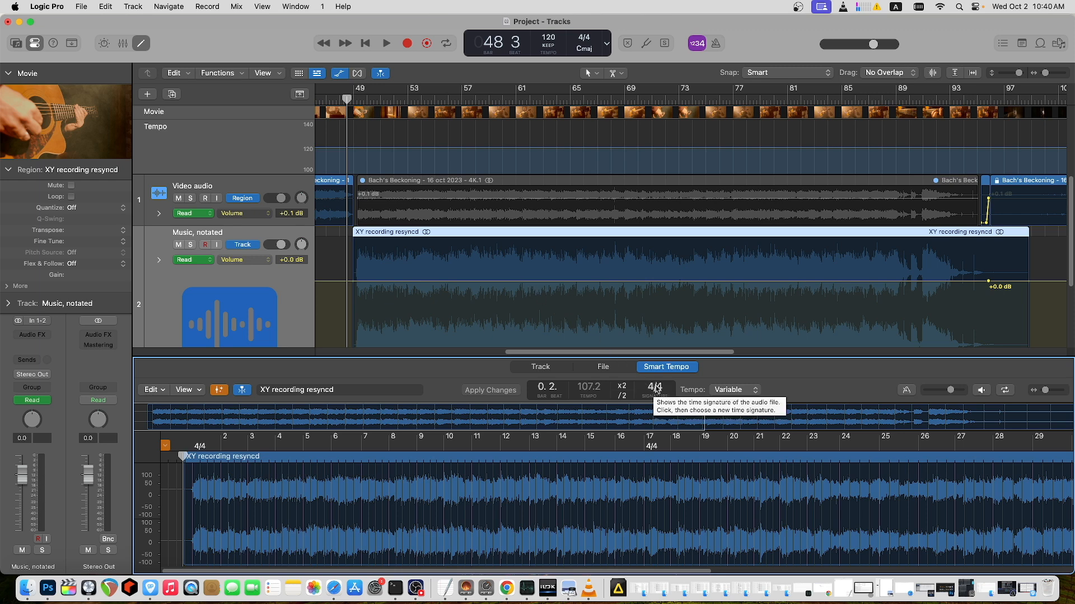
left_click(656, 391)
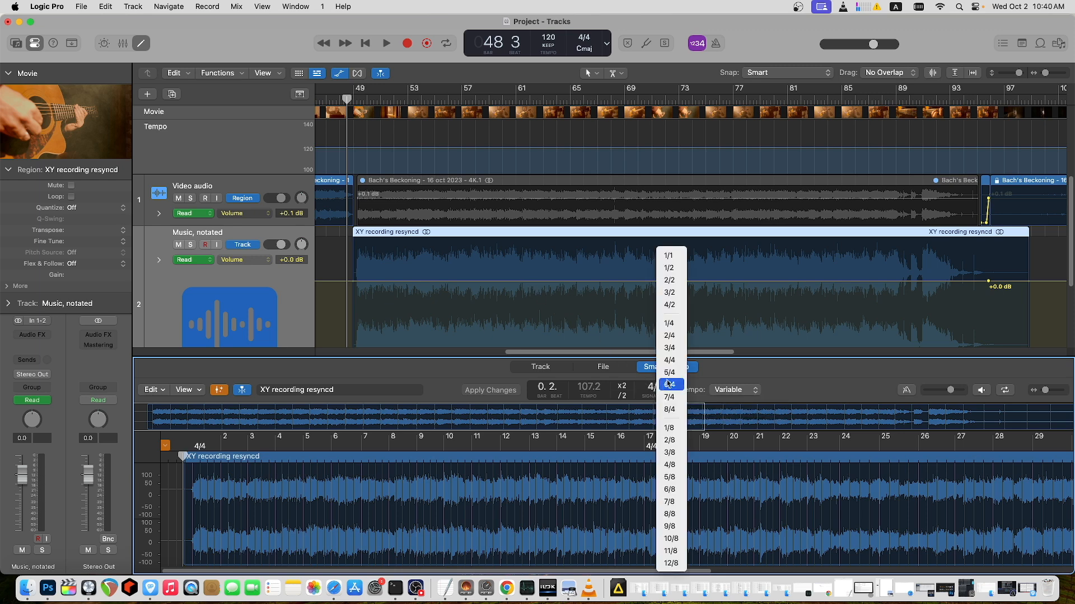
left_click(672, 351)
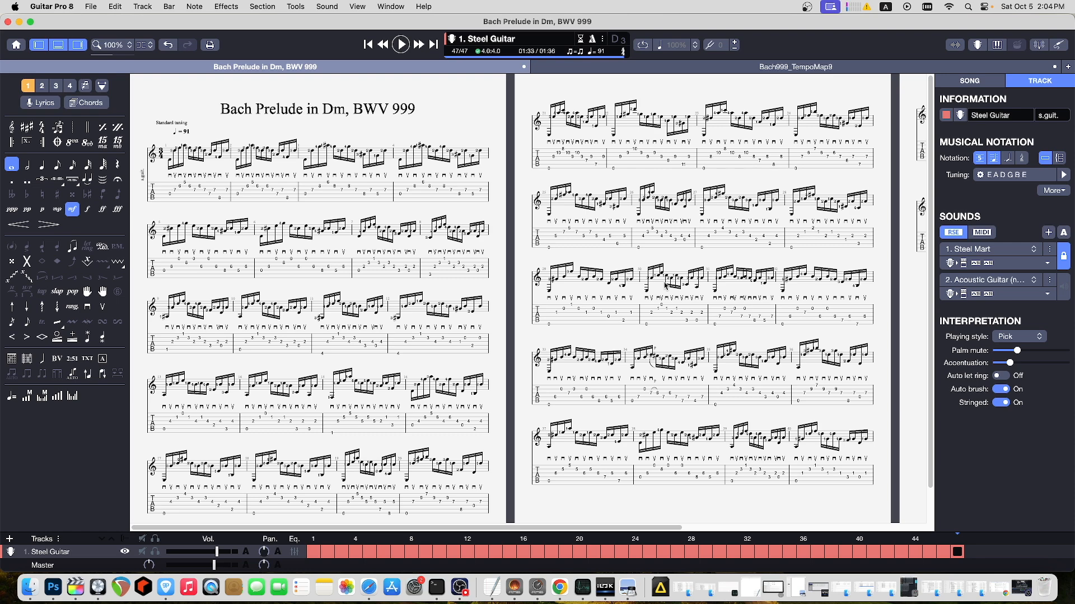
Examine the time signatures of the score's closing bars, 45 to 47, in Guitar Pro 8.
scroll(666, 285, "right", 10)
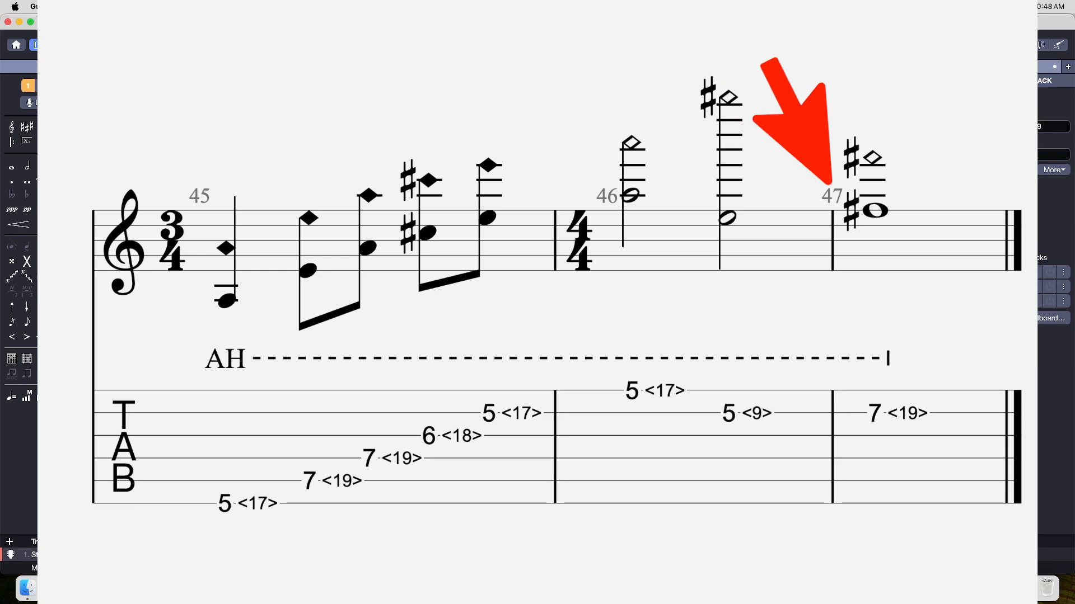
scroll(158, 274, "left", 2)
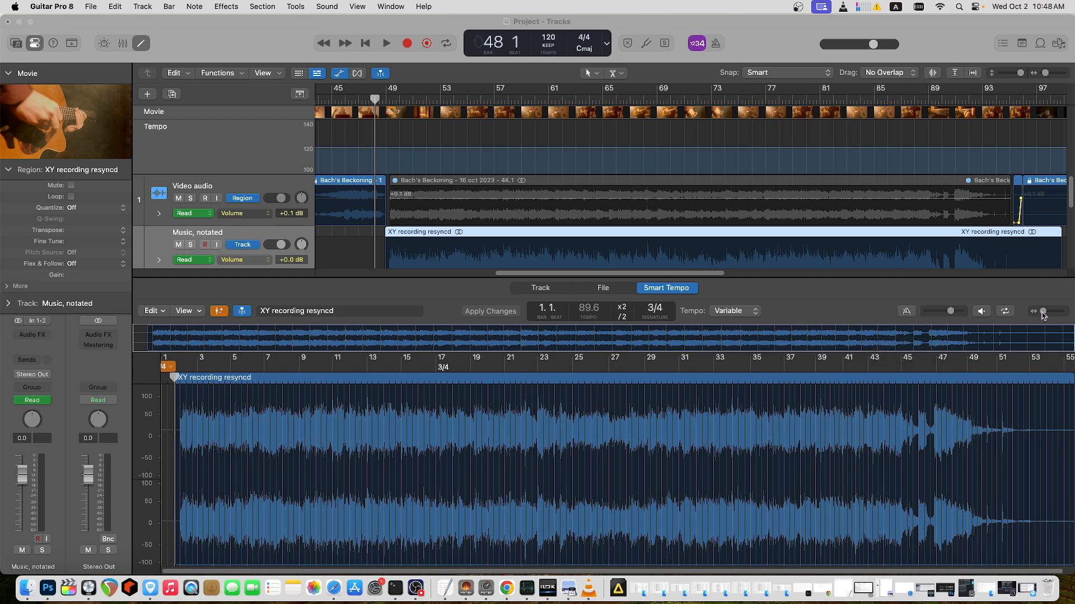
Show the movie in its own window above the Smart Tempo waveform and play the recording from its first bars.
left_click_drag(1042, 312, 1053, 312)
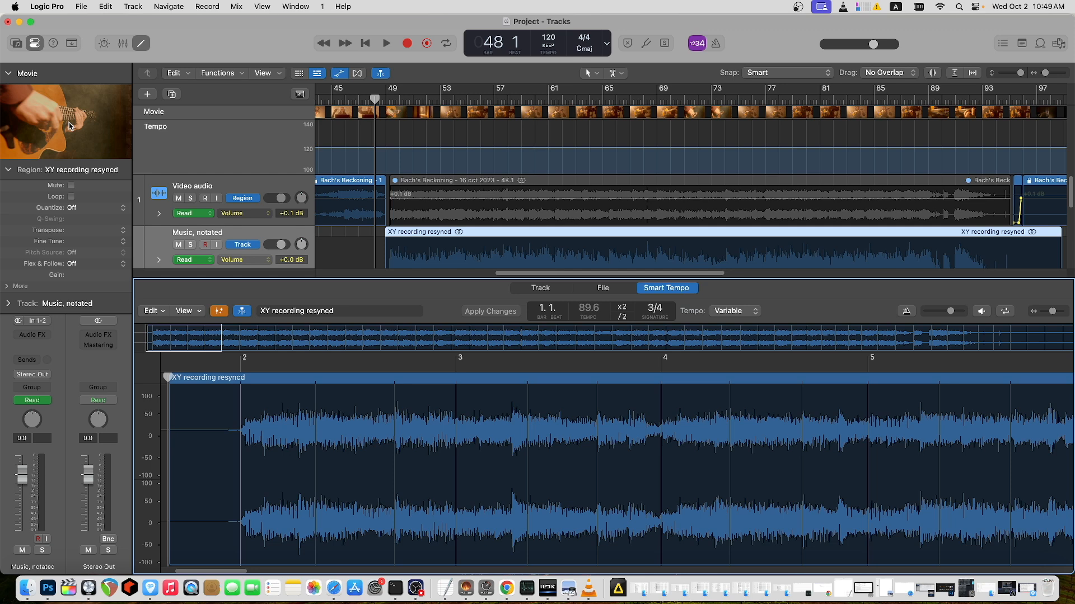
double_click(69, 124)
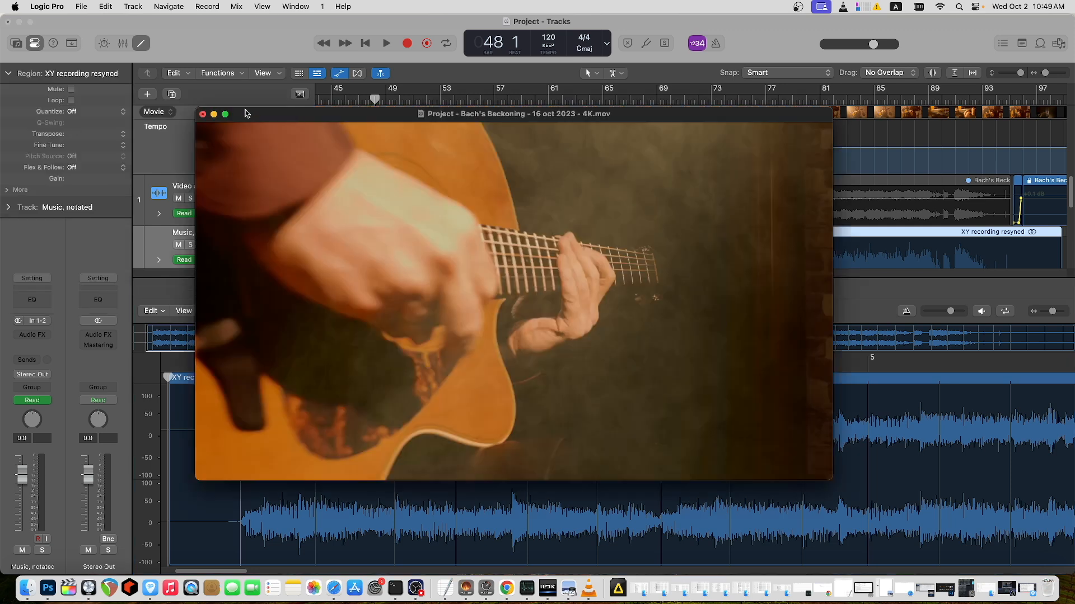
mouse_move(412, 214)
left_mouse_down()
mouse_move(316, 158)
mouse_move(112, 76)
mouse_move(45, 26)
left_mouse_up()
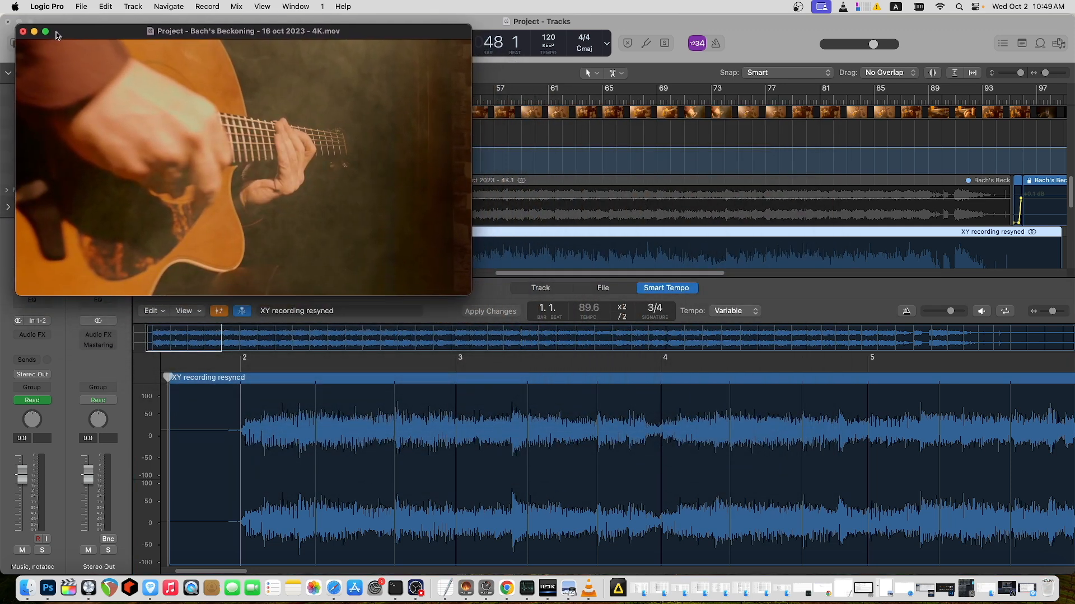
left_click(235, 379)
key("space")
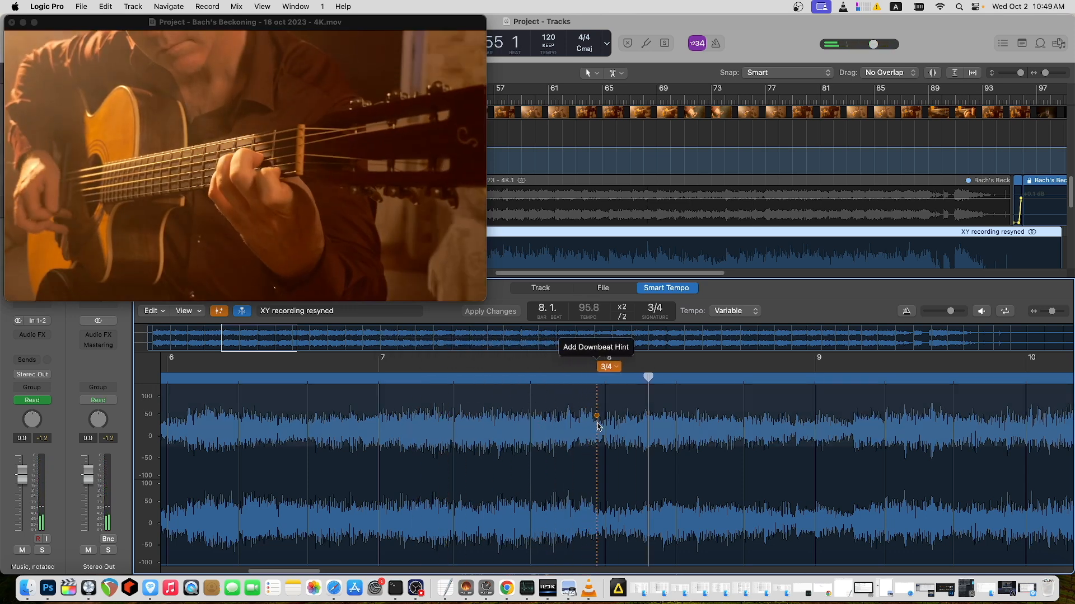
Scrub the audio around bar 8 and add a downbeat hint slightly before the detected start of bar 8.
left_click(595, 378)
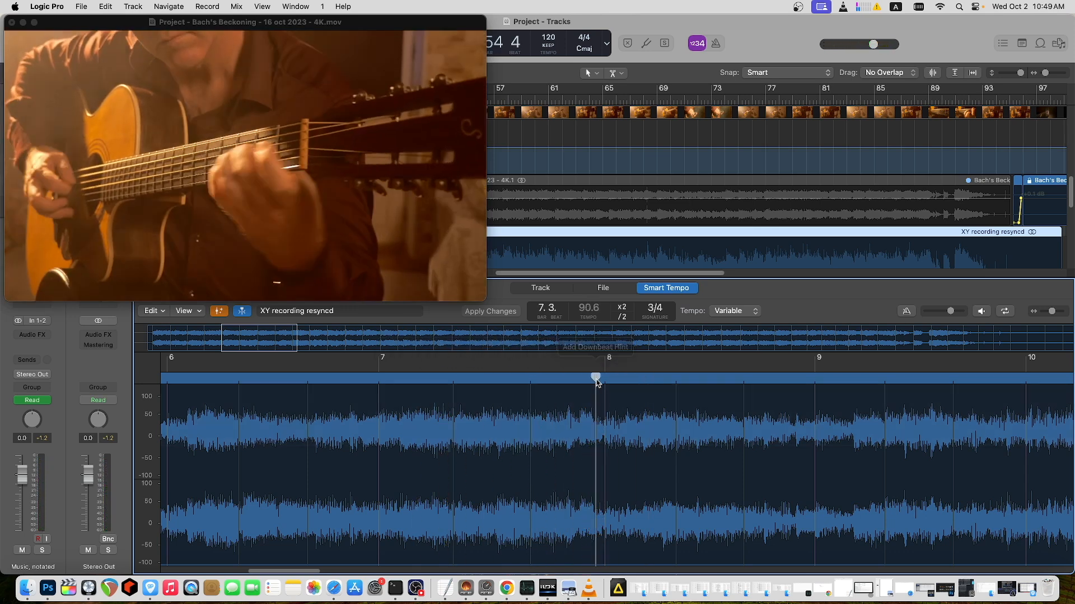
left_click_drag(594, 378, 638, 380)
left_click(596, 430)
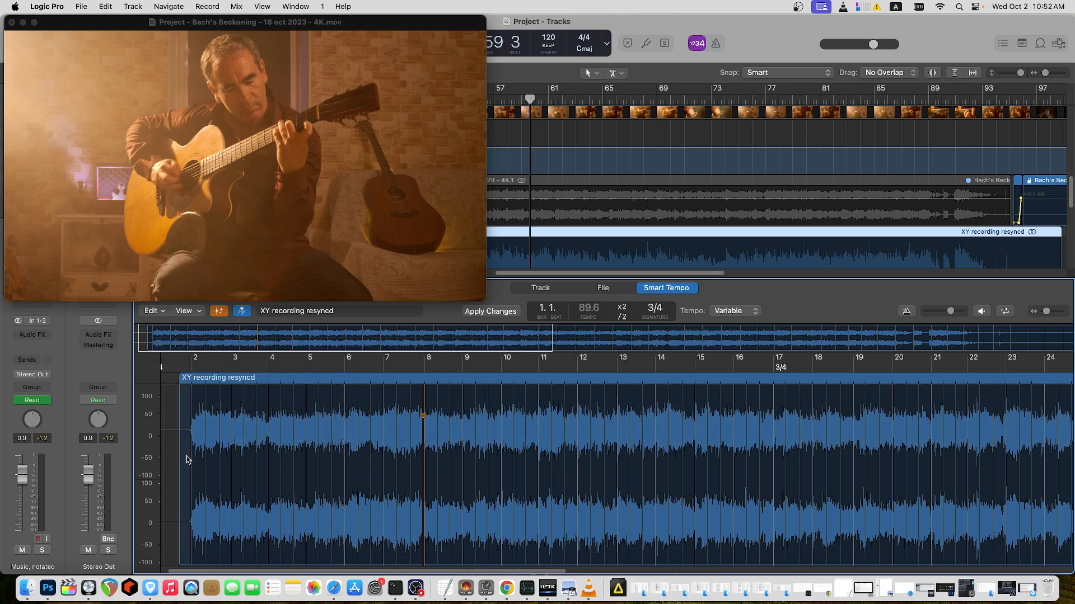
Apply the bar 8 correction and lock the tempo range from the recording's start through bar 13.
left_click(504, 312)
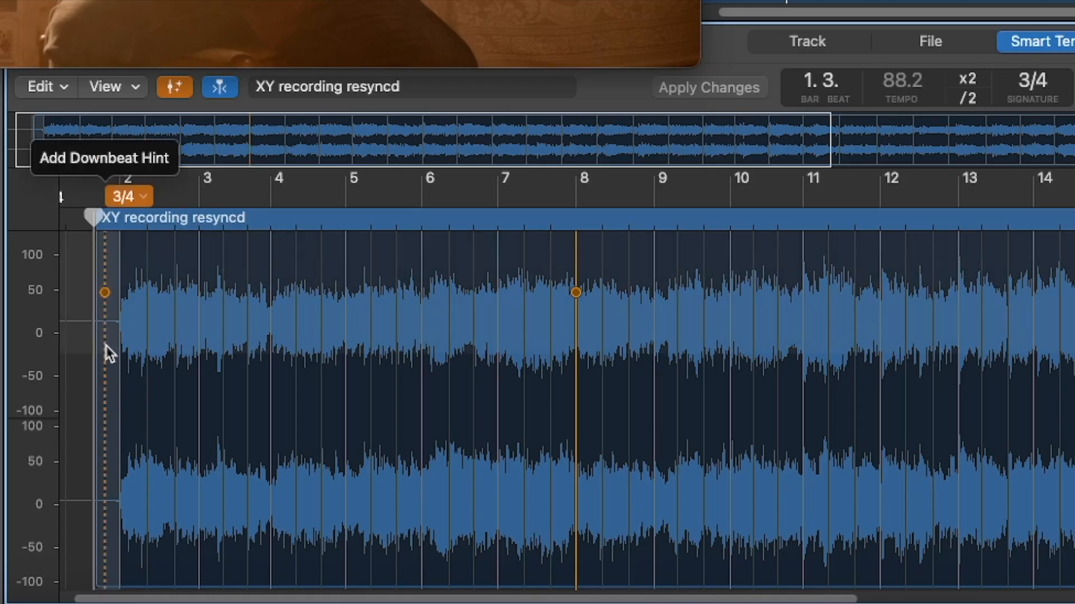
left_click(1023, 391, "shift")
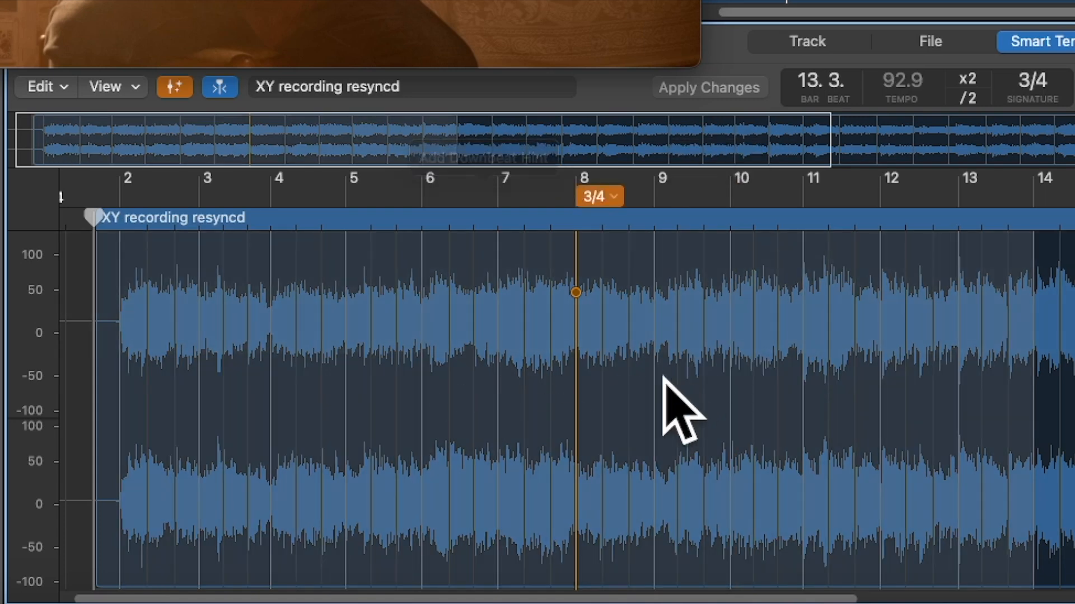
right_click(620, 394)
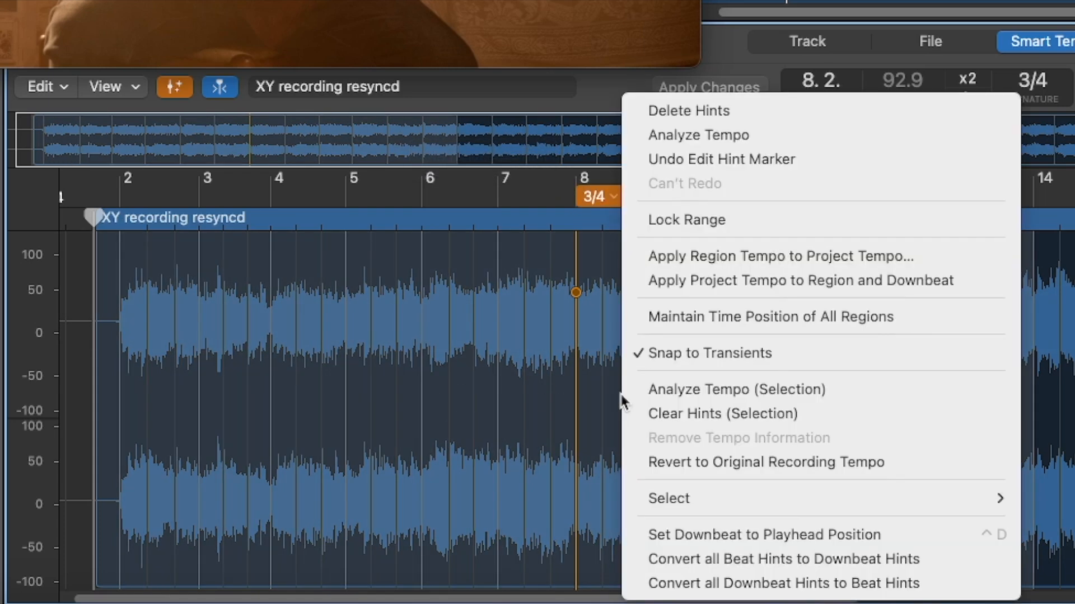
left_click(683, 220)
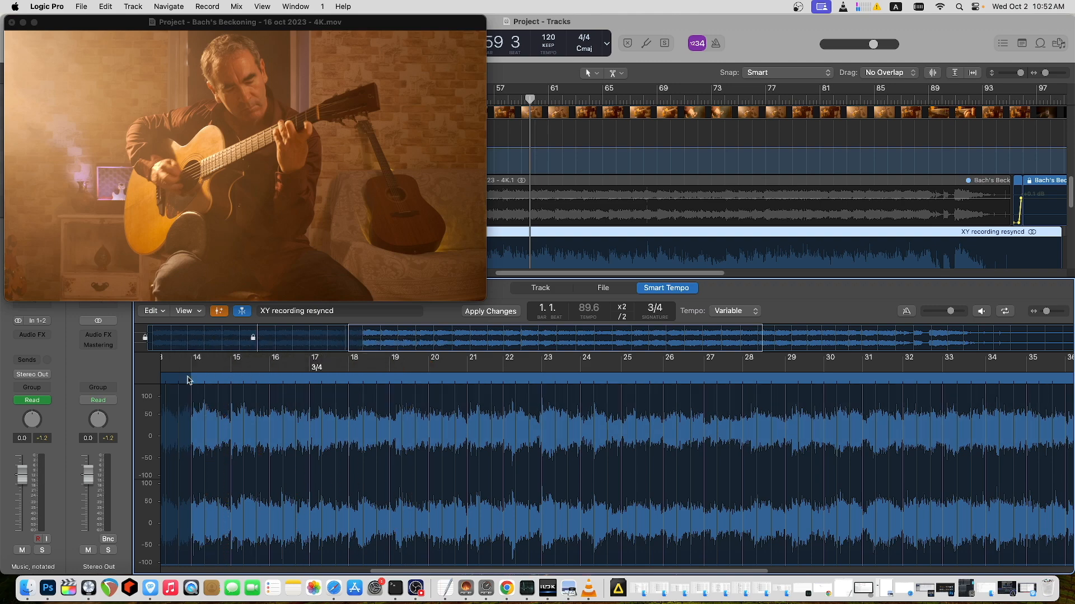
Play the recording from bar 14, correct the downbeats of bars 17, 18, 23 and 24 with hints, and apply the changes.
left_click(190, 380)
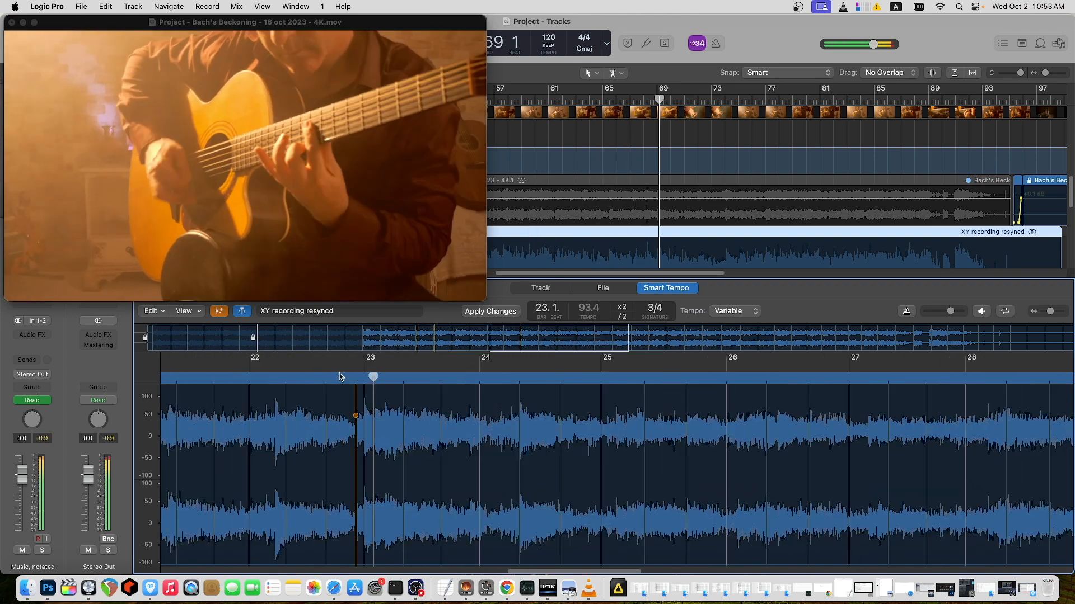
scroll(744, 443, "down", 5)
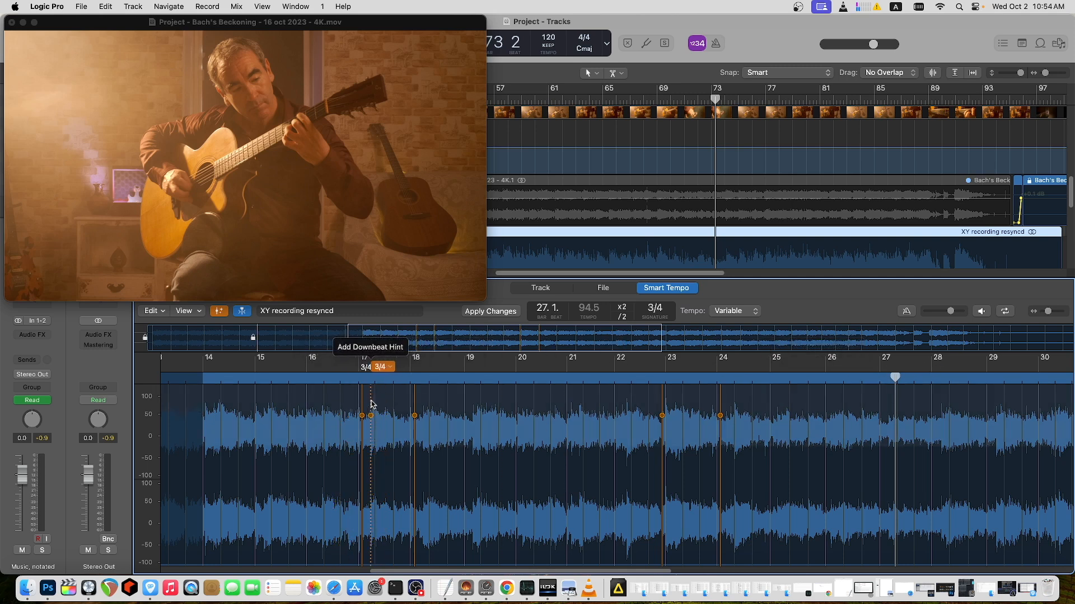
left_click(498, 314)
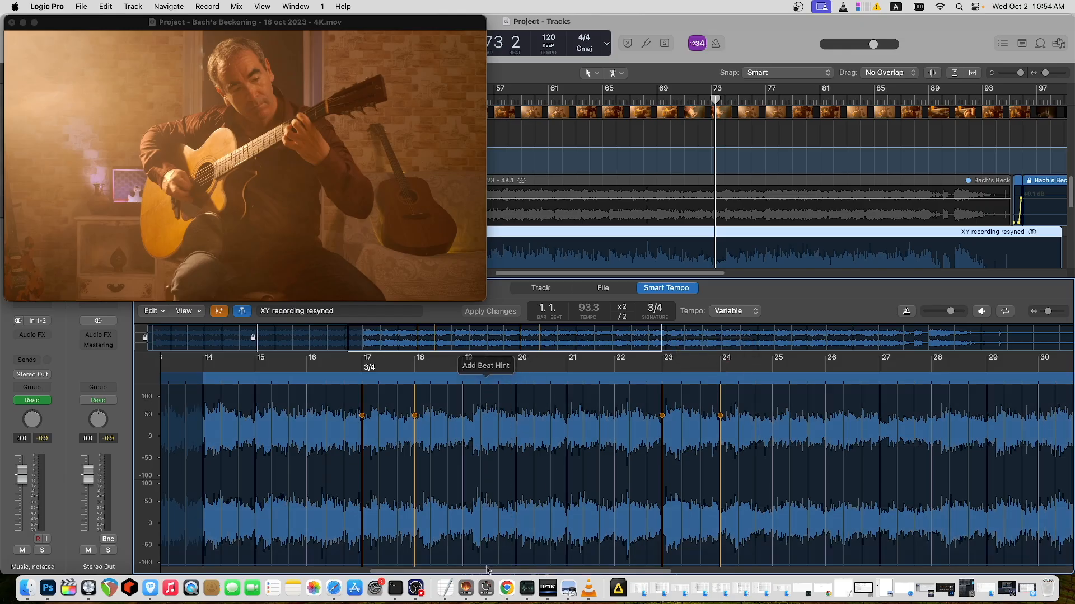
Select bars 14 through 27 of the recording and lock that tempo range.
scroll(487, 571, "left", 3)
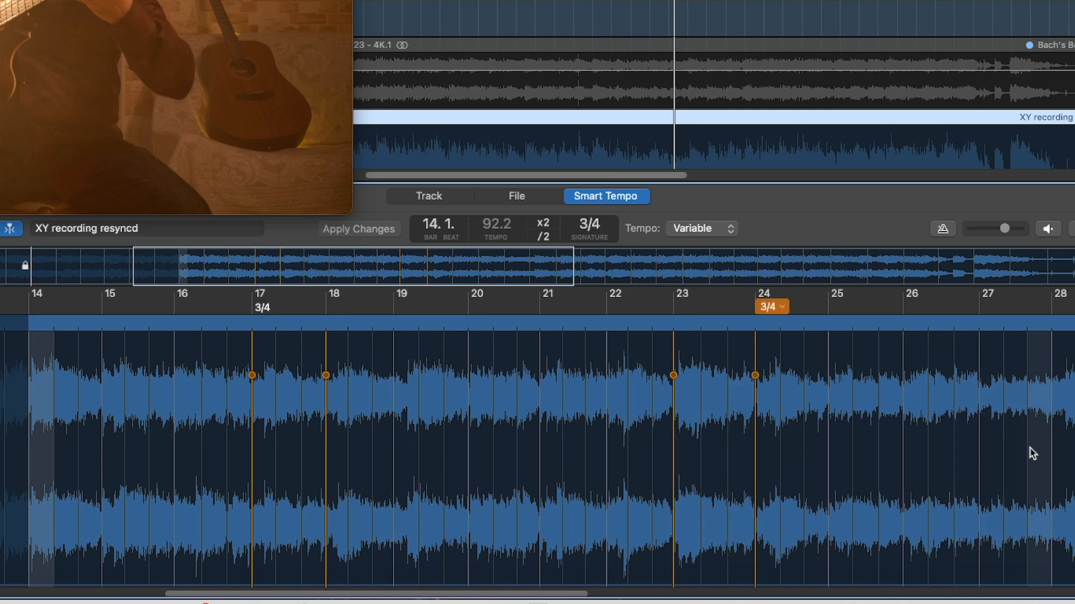
left_click(1045, 458)
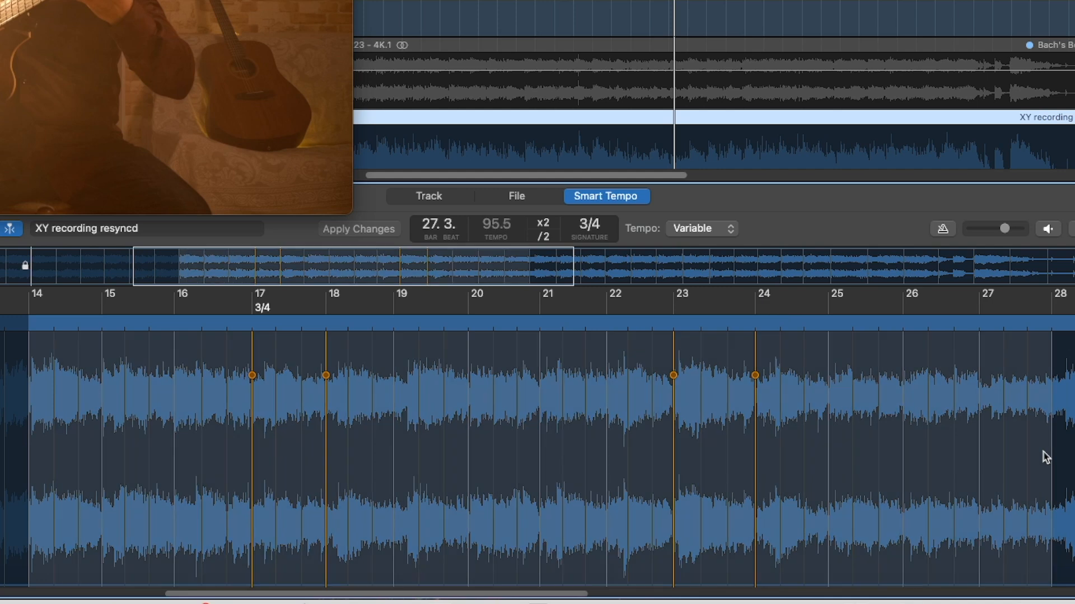
right_click(507, 453)
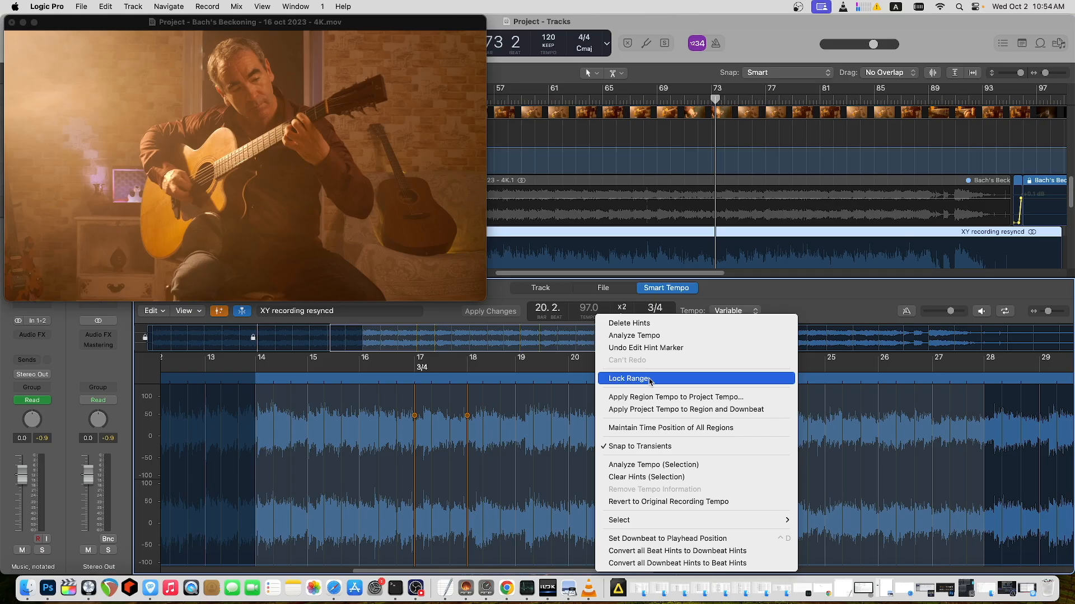
left_click(537, 323)
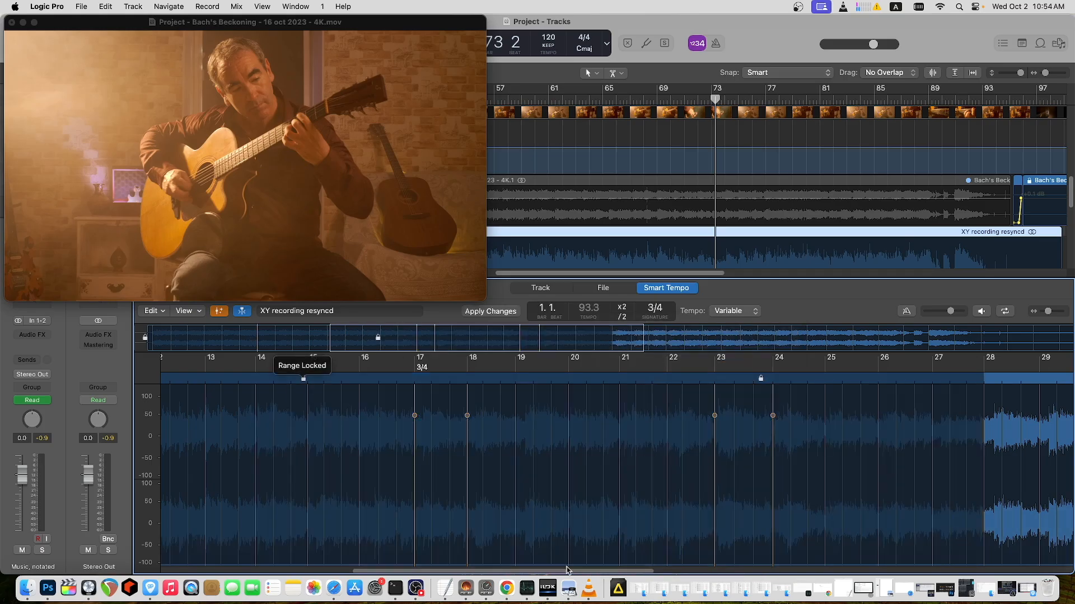
Play from just before bar 28, correct the downbeats of bars 29, 40, 41 and 42 with hints, and apply the changes.
left_click_drag(570, 571, 806, 571)
left_click(259, 379)
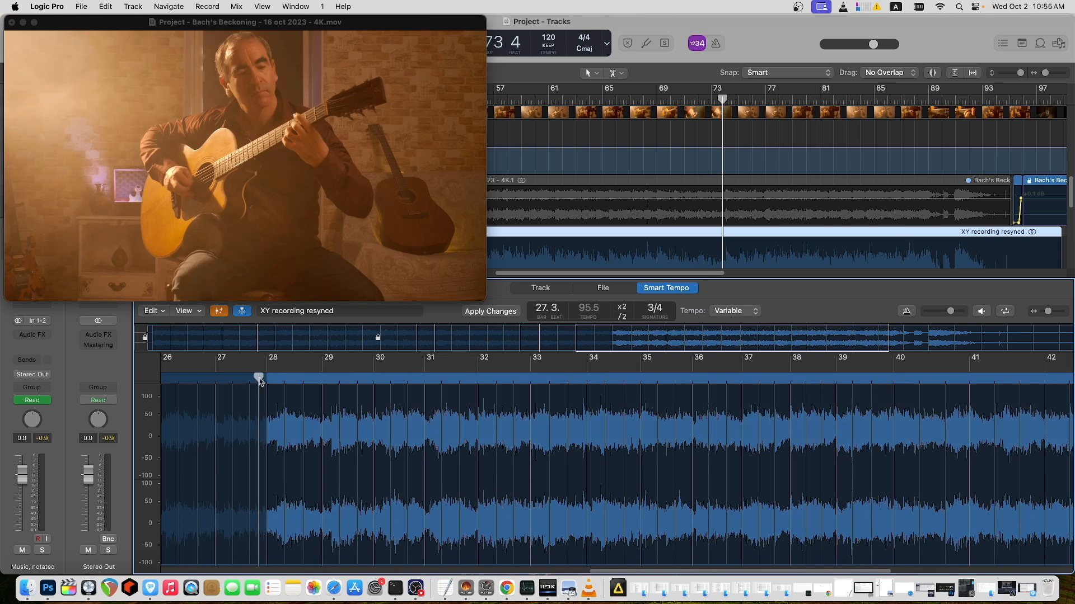
key("space")
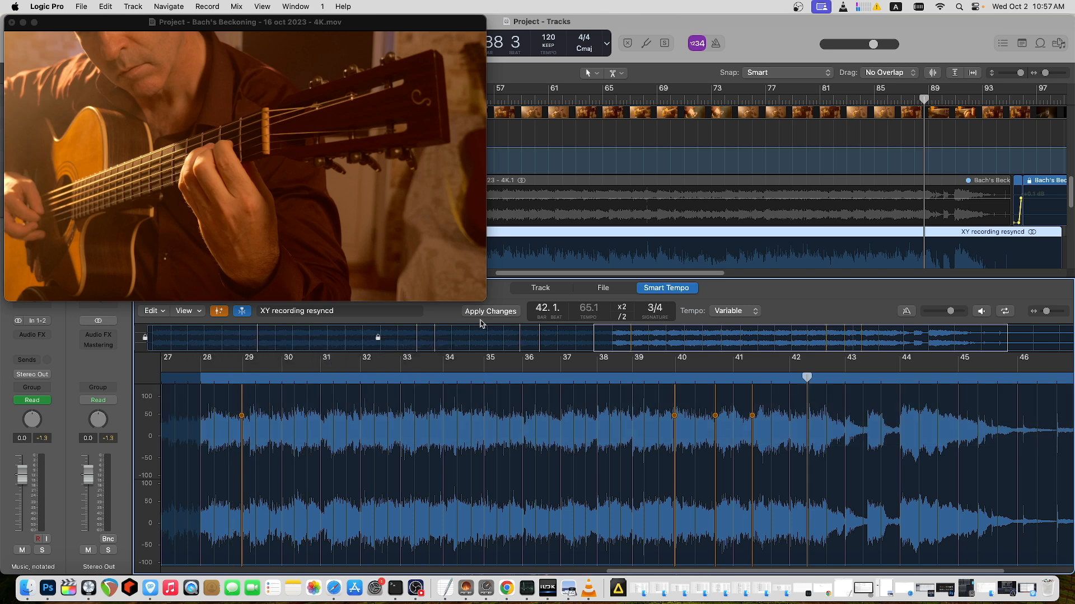
left_click(495, 312)
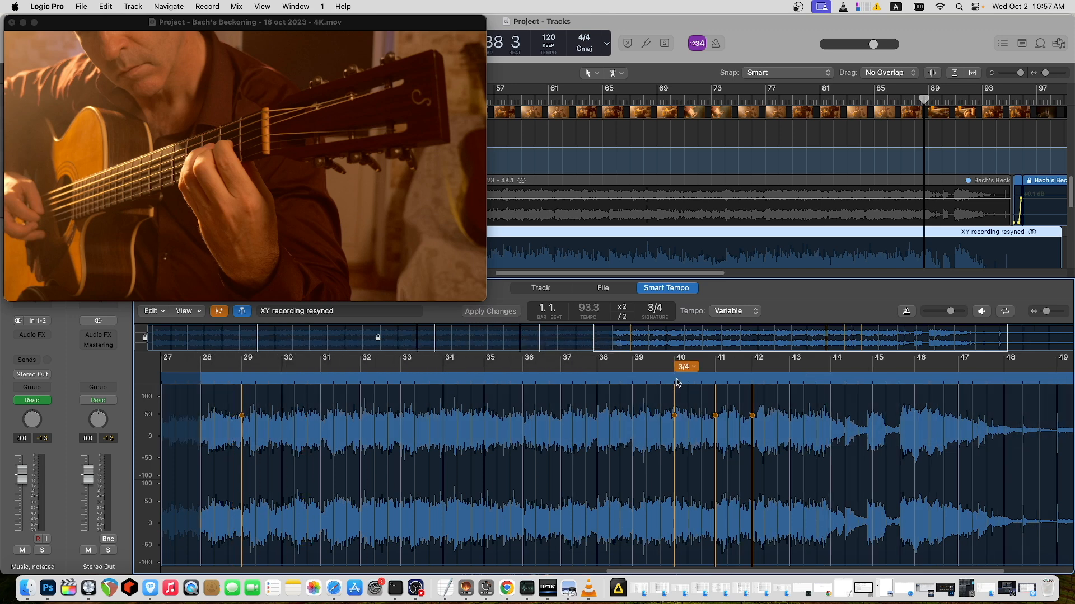
Select bars 28 through 42 of the recording and lock that tempo range.
scroll(709, 388, "right", 5)
scroll(687, 566, "left", 7)
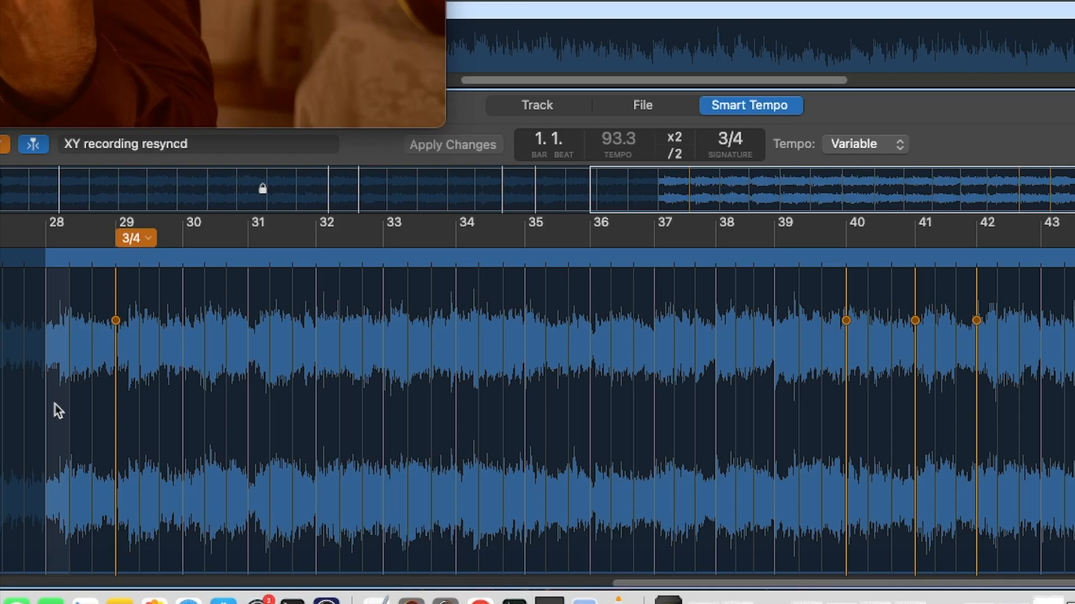
left_click(53, 407)
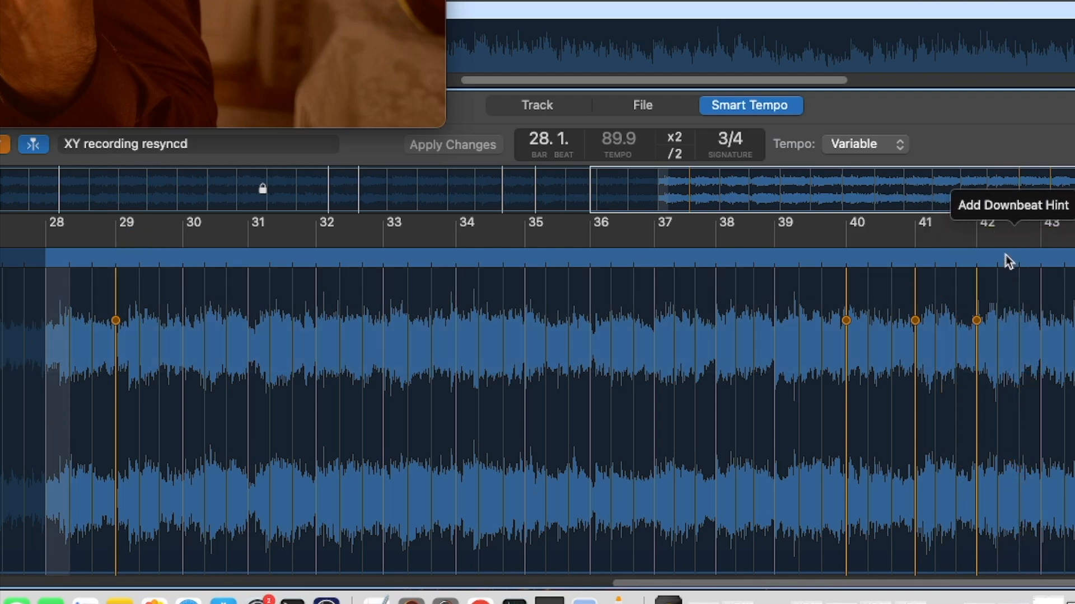
left_click(1036, 372)
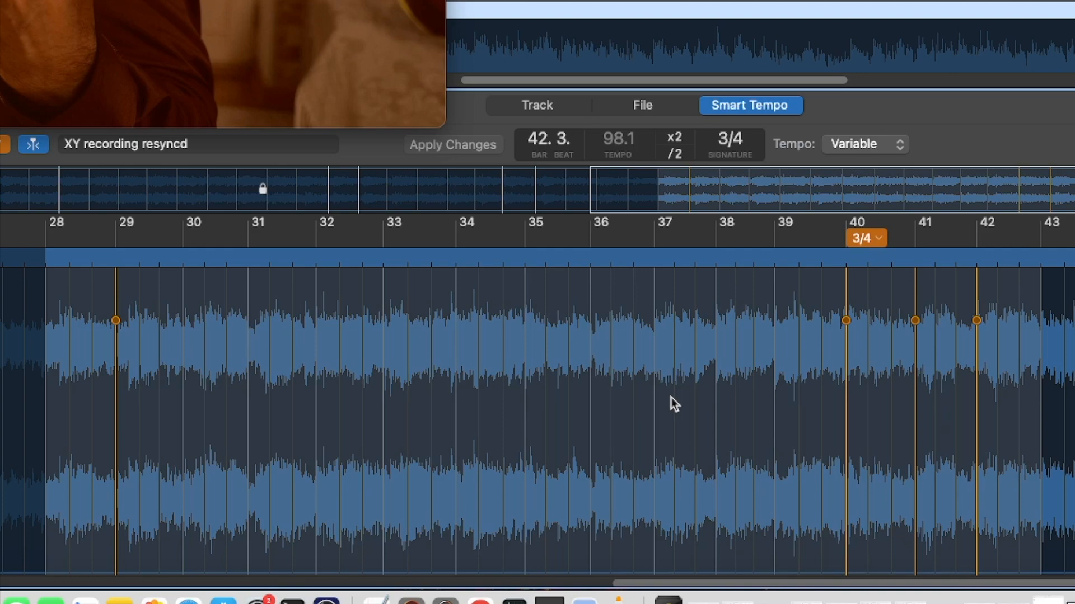
right_click(671, 398)
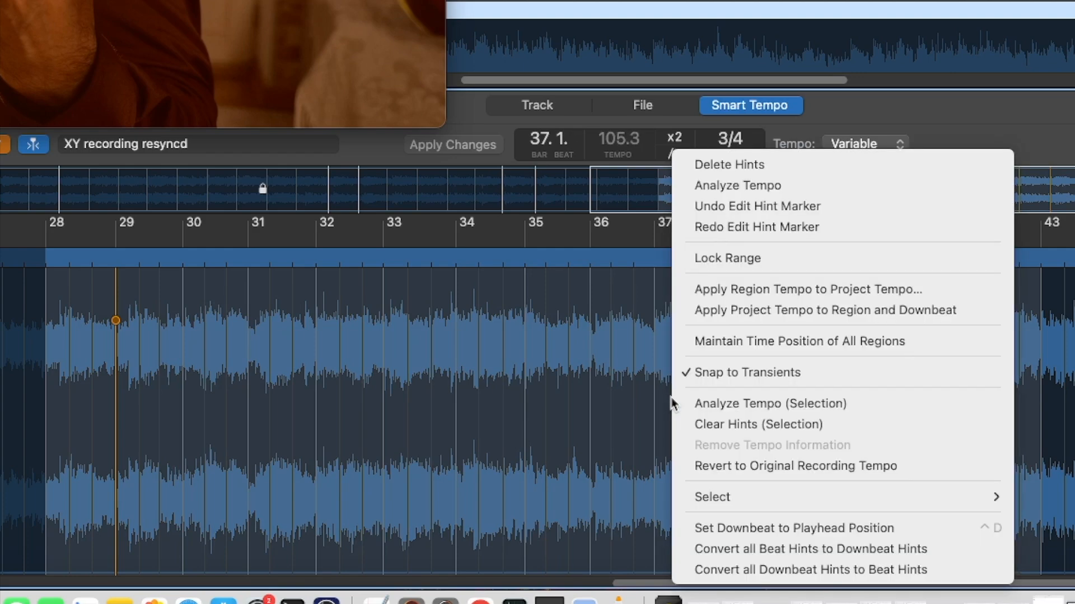
left_click(761, 260)
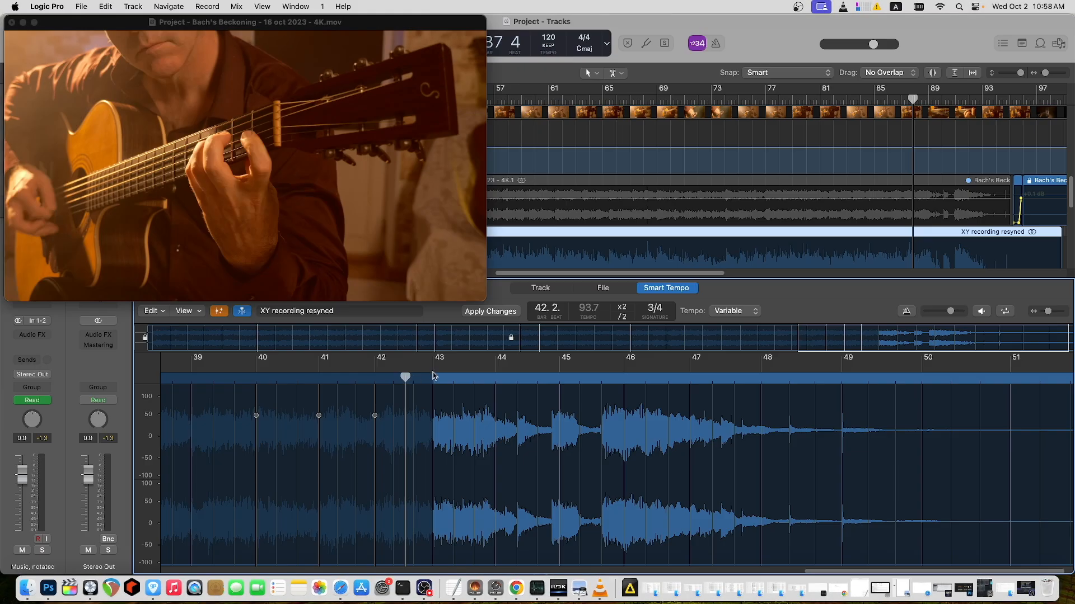
Play the ending from bar 42, add a downbeat hint at bar 43 and set its time signature to 4/4.
key("space")
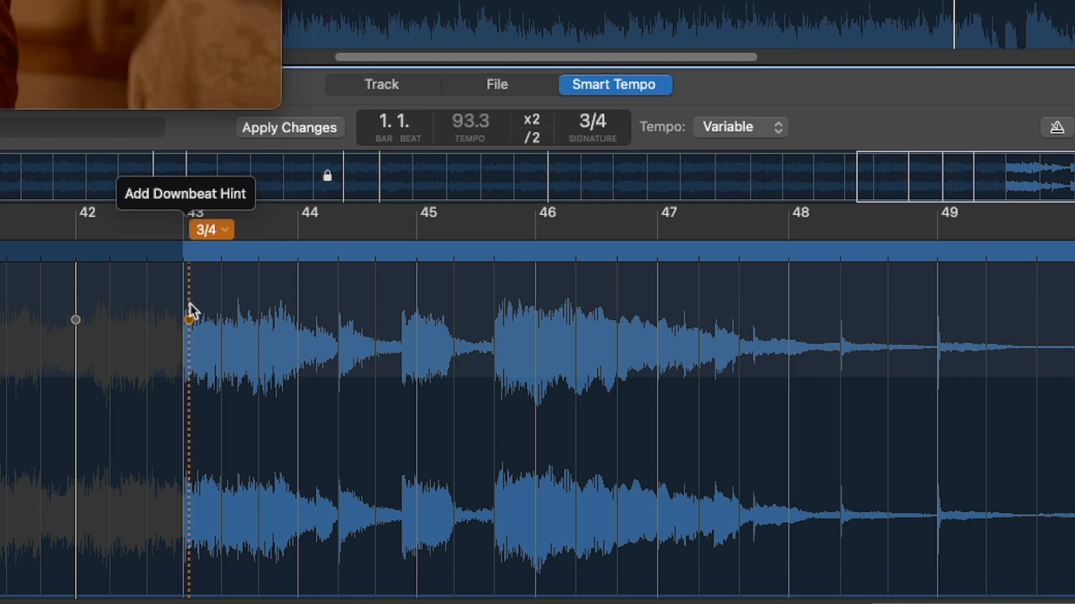
left_click(186, 319)
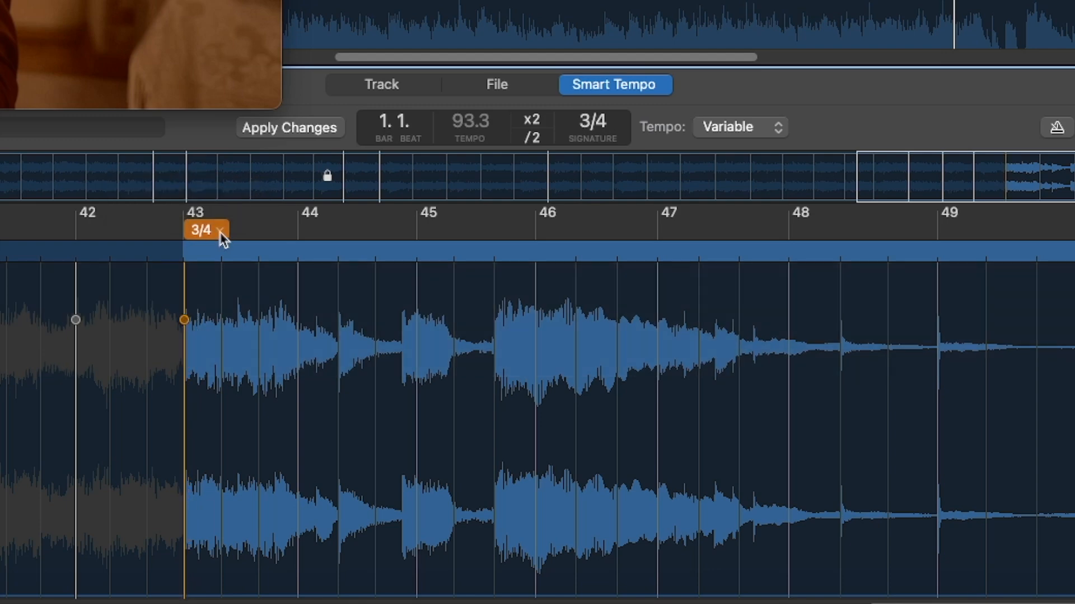
left_click(221, 231)
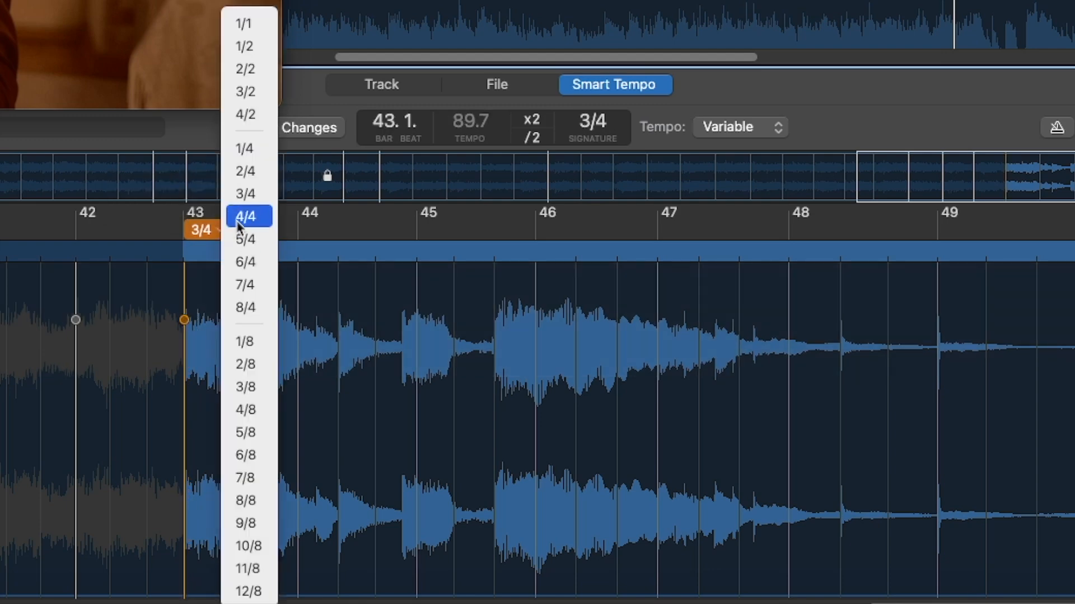
left_click(245, 219)
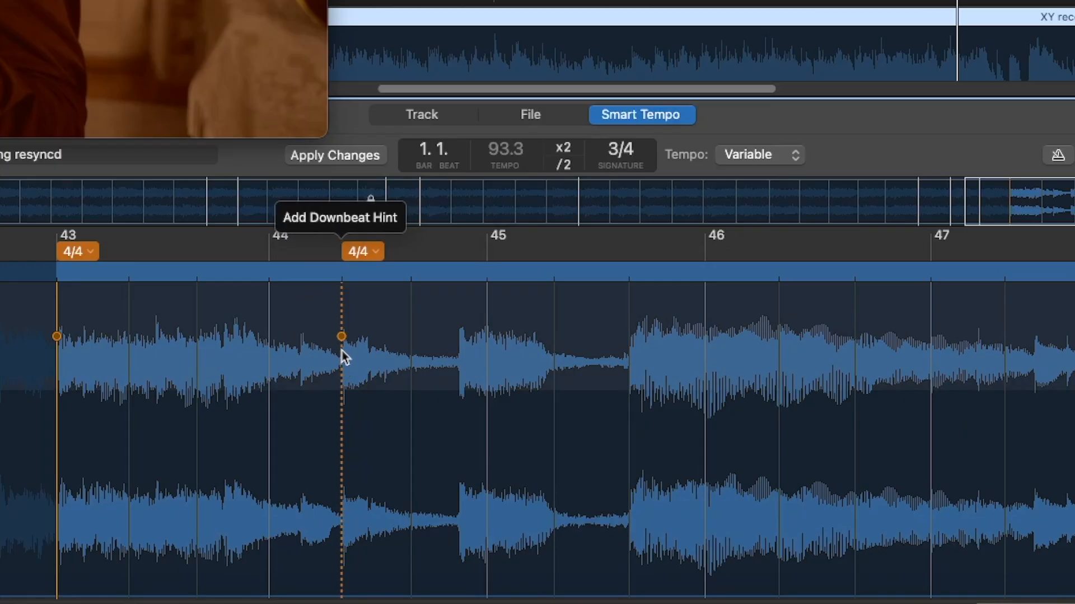
Add downbeat hints at the second beat of bar 44 and the third beat of bar 45, and apply the changes.
left_click(342, 348)
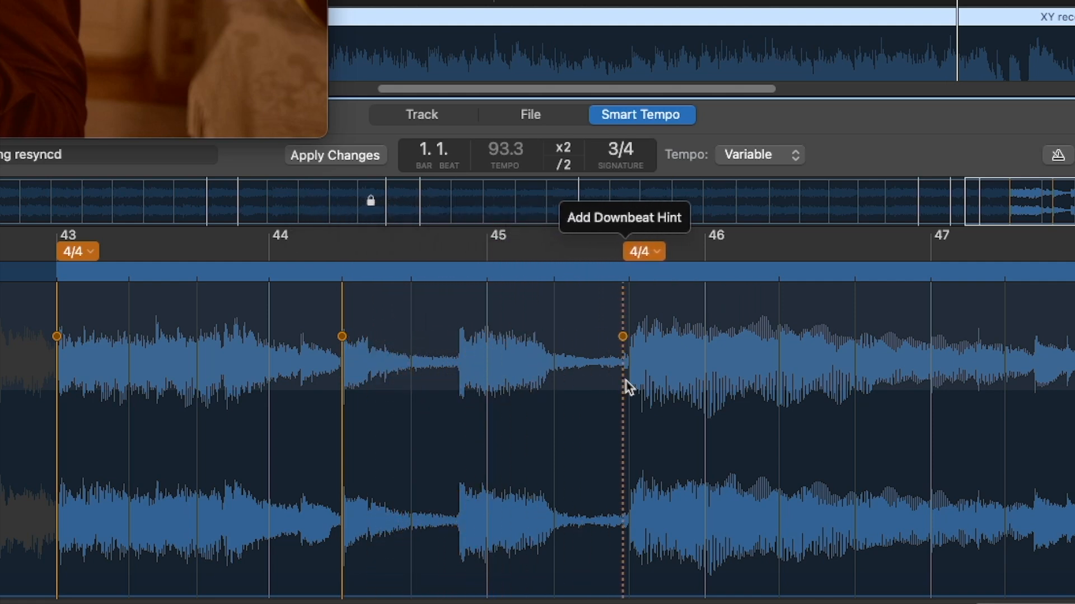
left_click(629, 338)
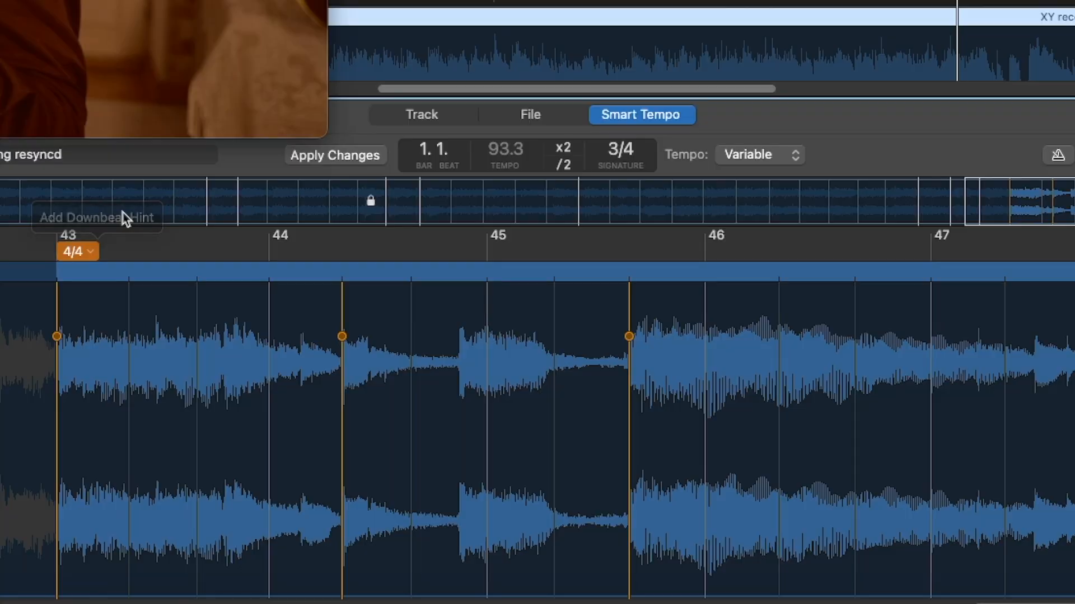
left_click(367, 161)
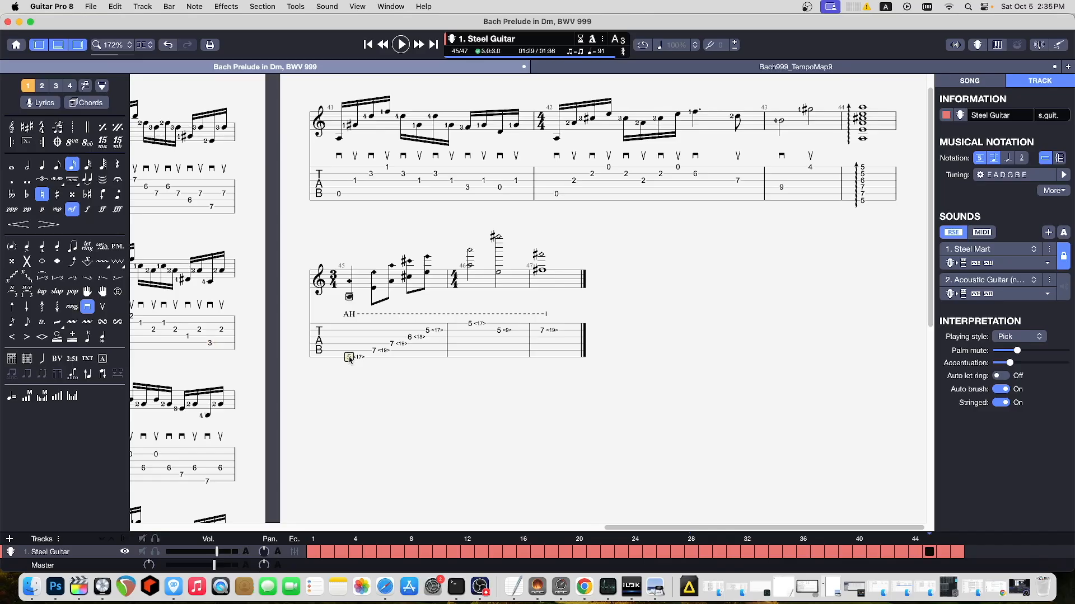
Play the closing bars, add a downbeat hint at bar 46 and set its time signature to 3/4.
left_click_drag(101, 540, 434, 544)
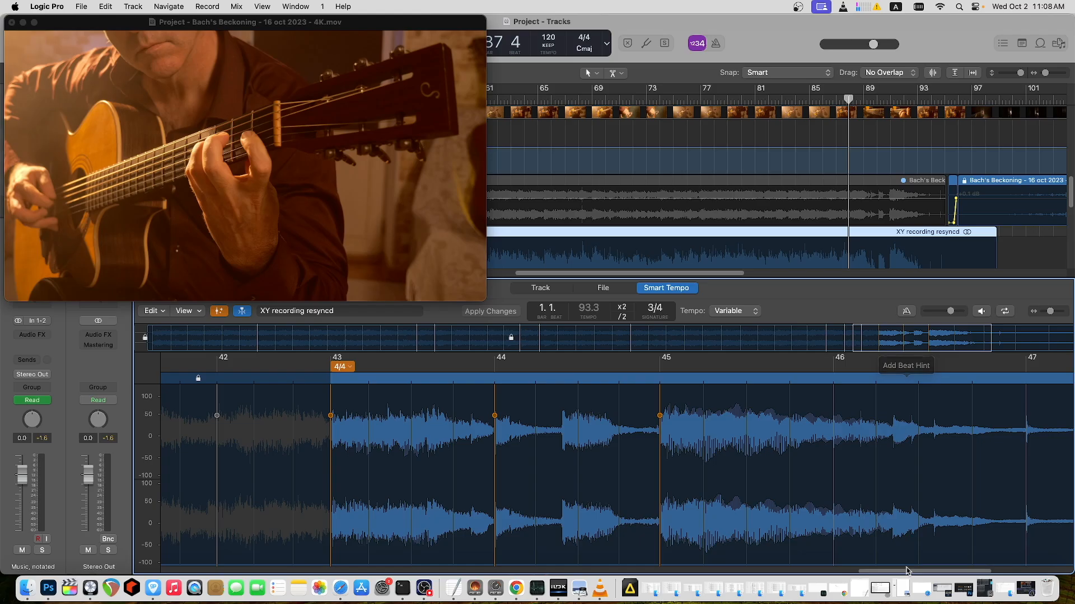
scroll(890, 364, "right", 3)
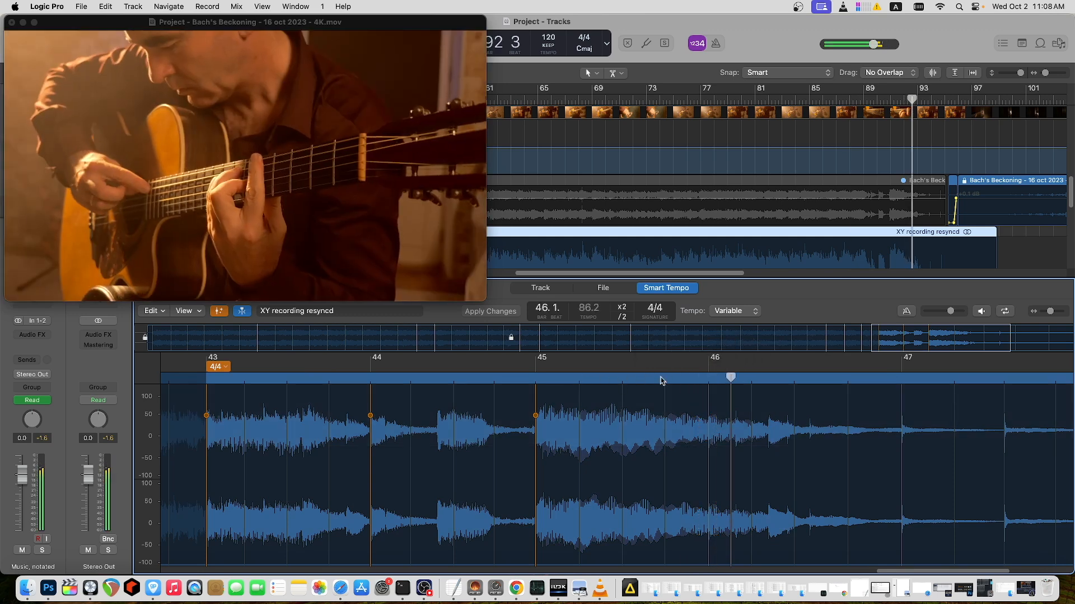
left_click(706, 421)
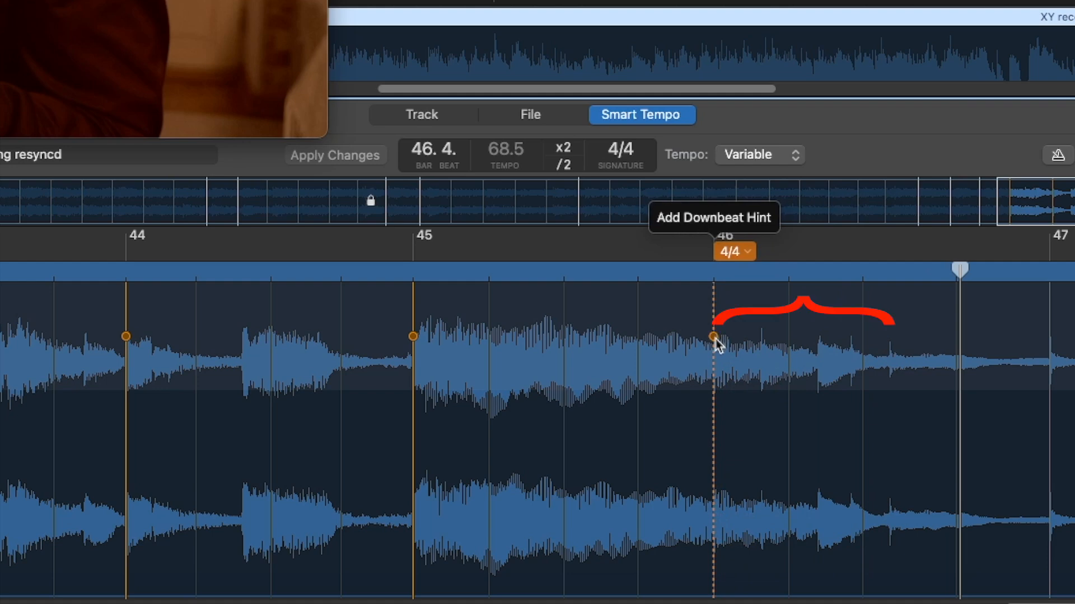
left_click(715, 338)
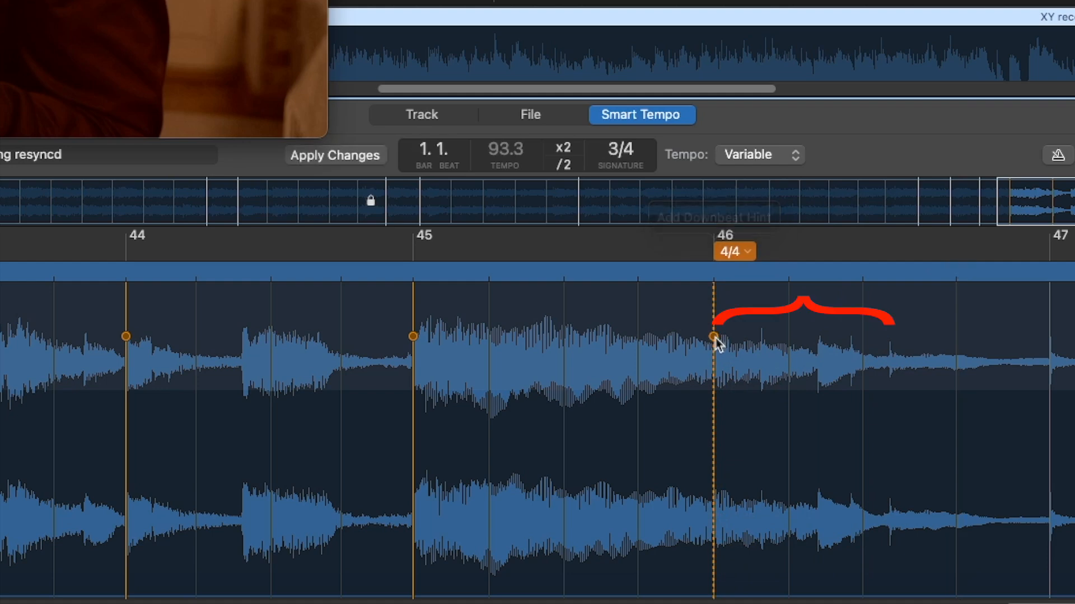
left_click(749, 254)
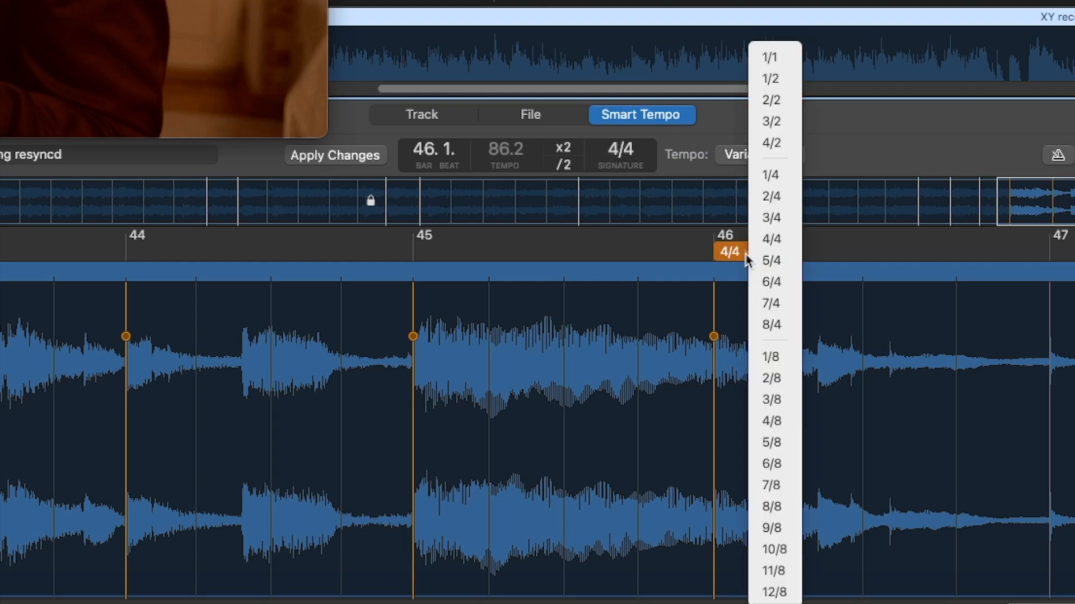
left_click(772, 217)
Play on past bar 46, add a downbeat hint on the note just after its third beat and set its time signature to 4/4.
scroll(1058, 599, "right", 5)
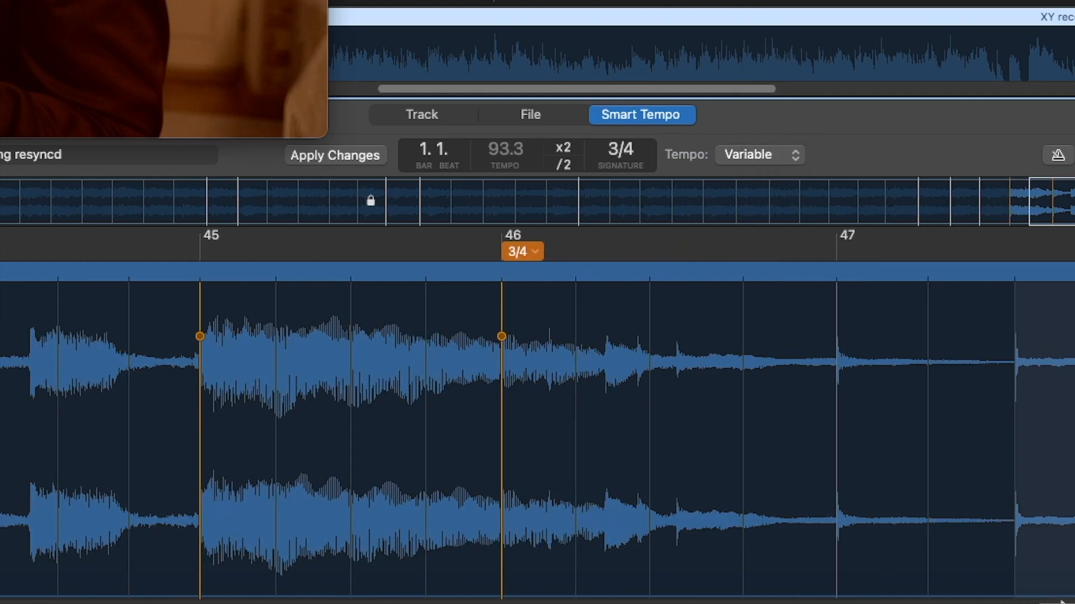
double_click(581, 380)
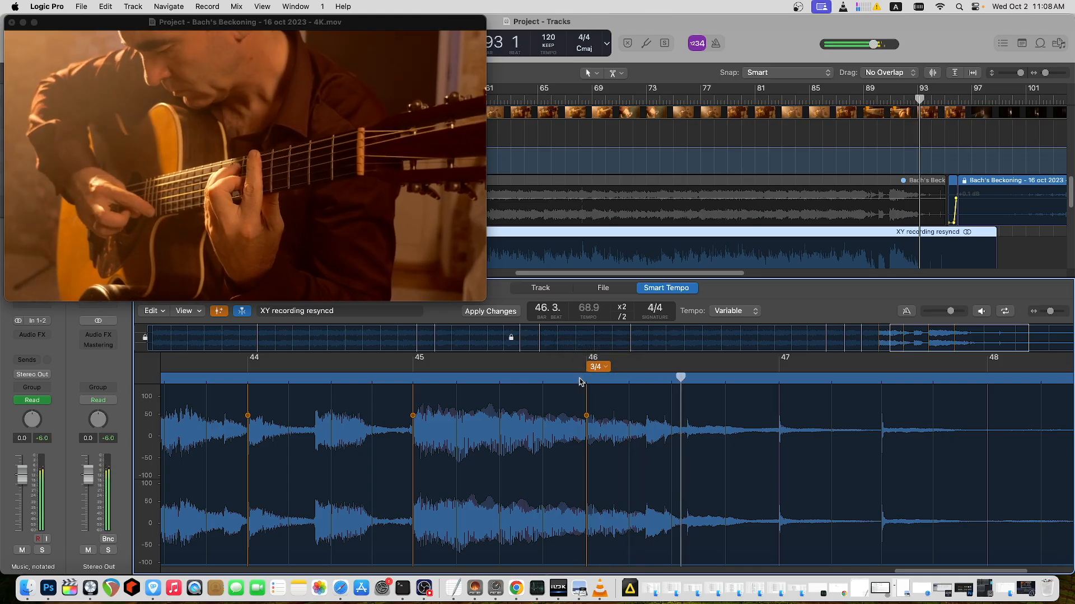
left_click(686, 431)
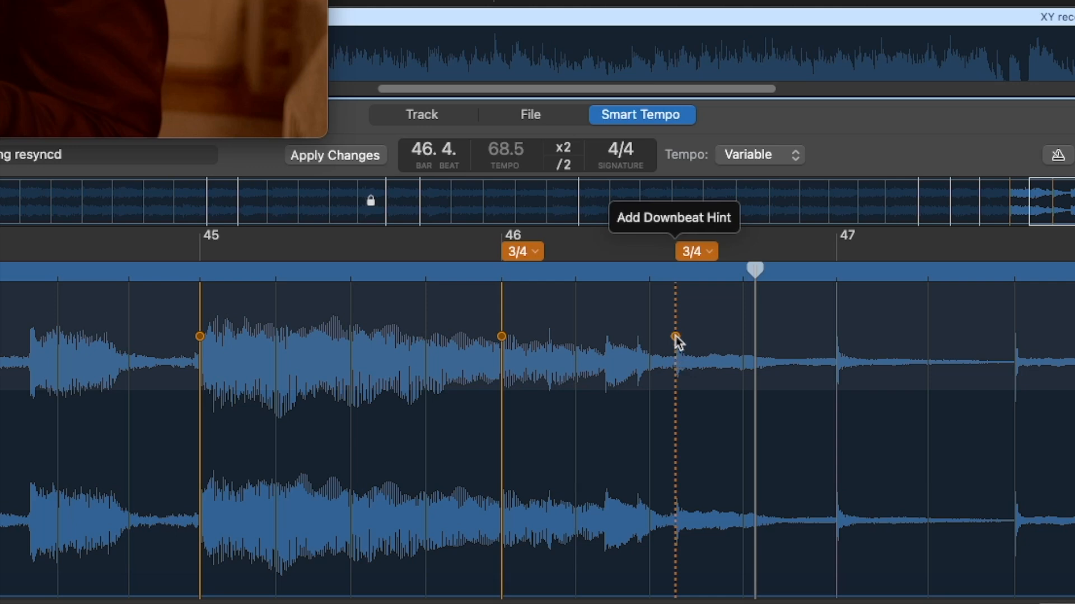
left_click(676, 337)
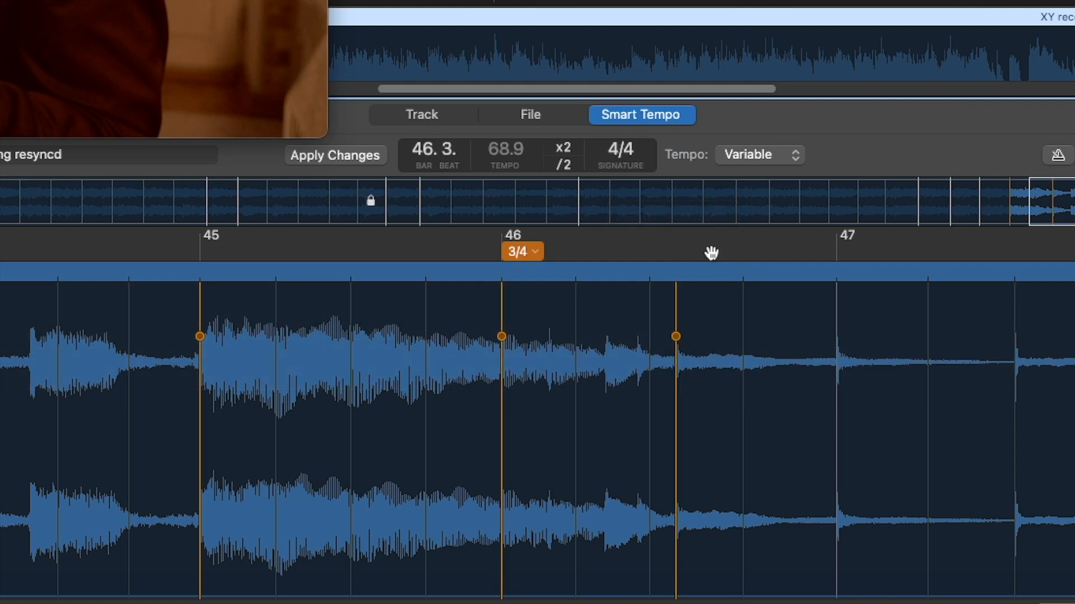
left_click(709, 251)
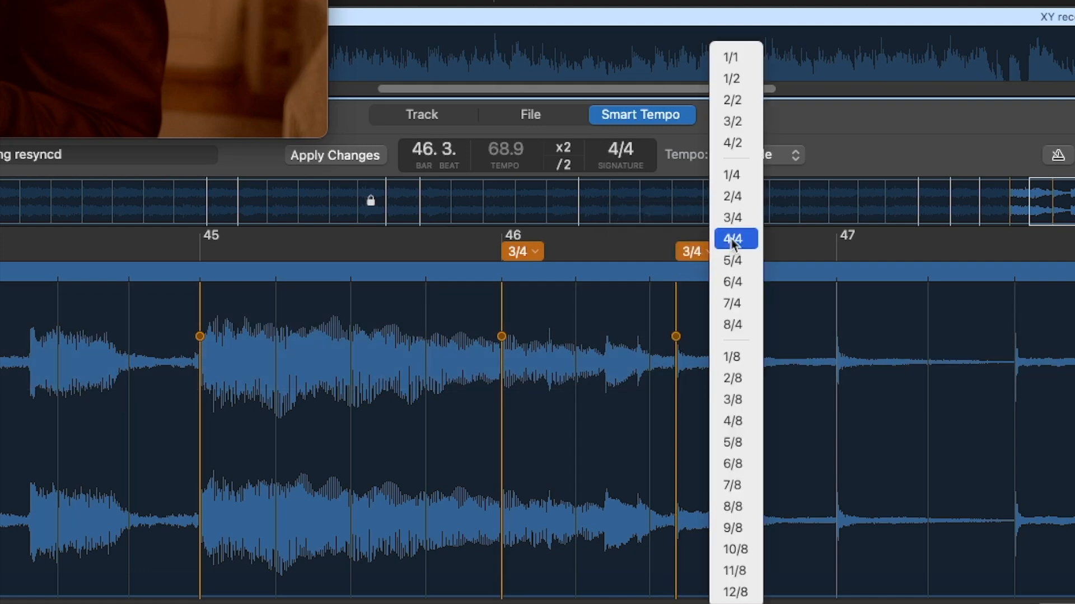
left_click(732, 240)
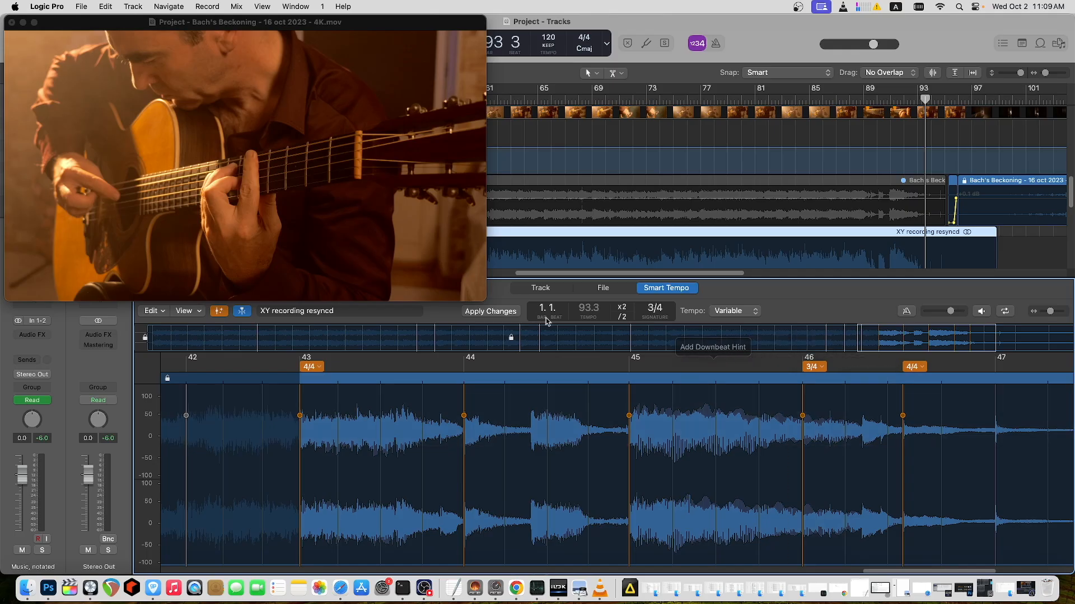
Select bars 43 through 45 of the recording and lock that tempo range.
left_click(317, 474)
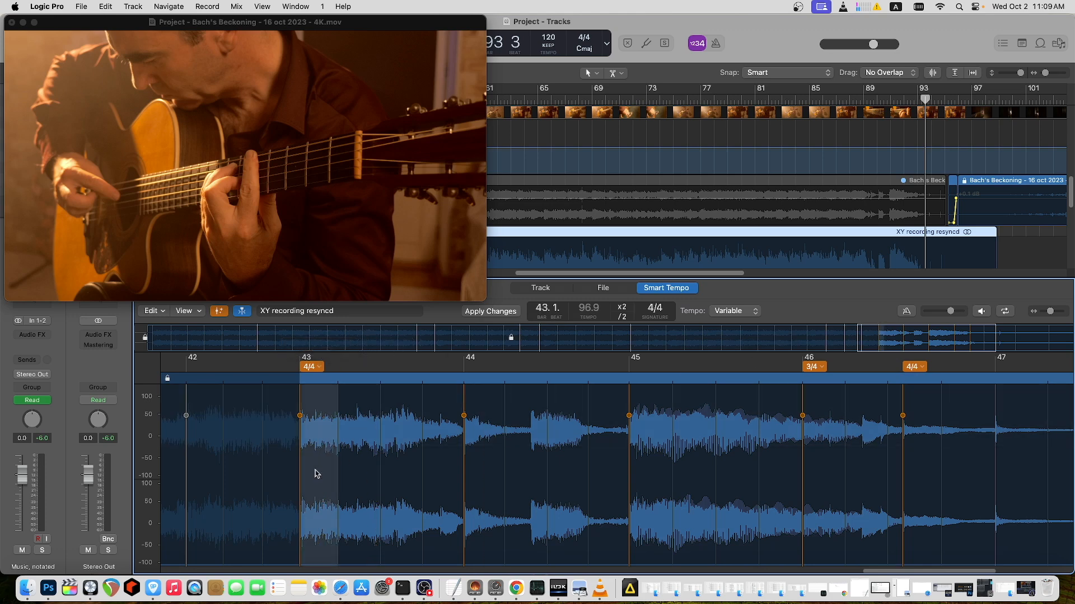
left_click(787, 466, "shift")
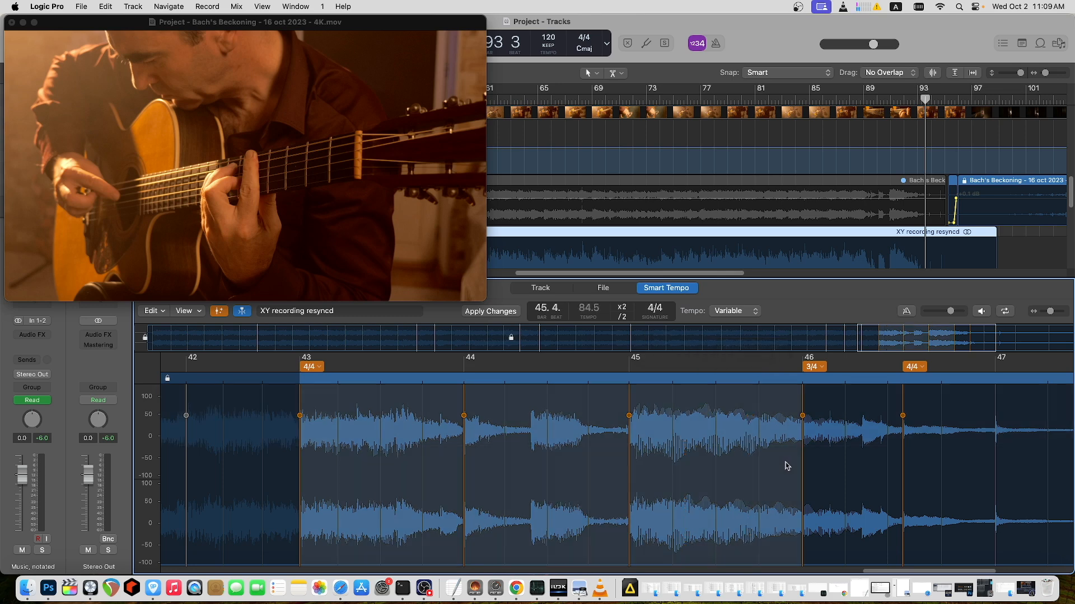
right_click(697, 474)
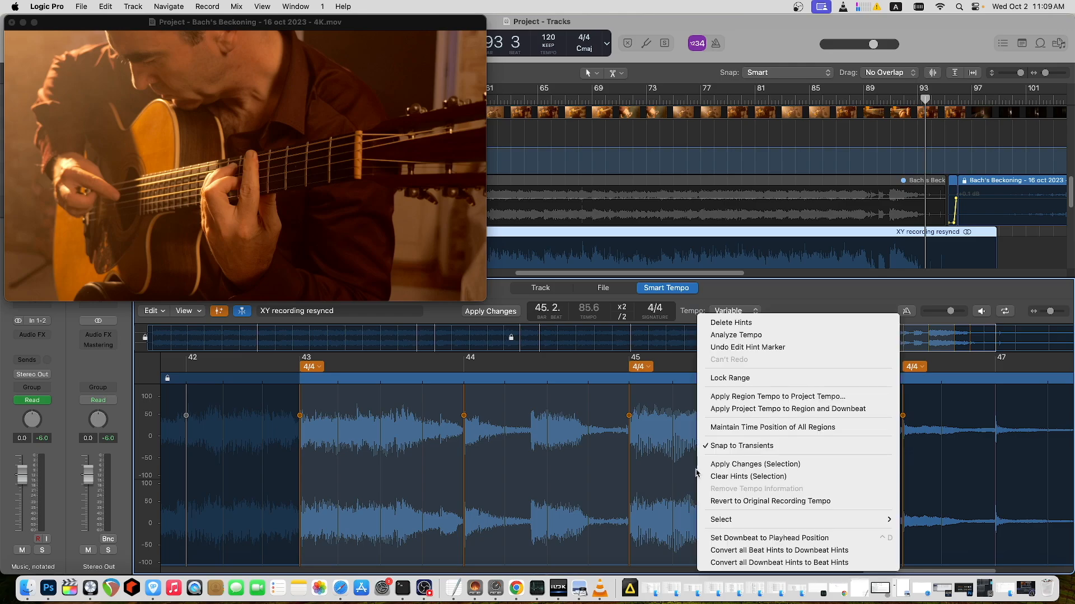
left_click(728, 377)
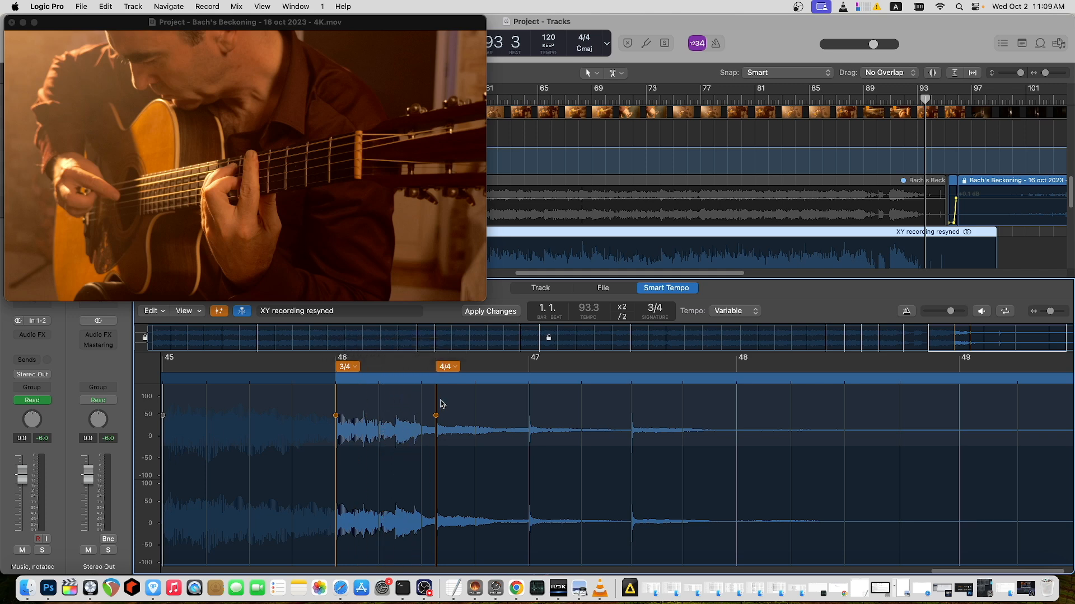
Apply the changes, play from bar 46, add a downbeat hint at the second beat of bar 48 and apply again.
left_click(497, 316)
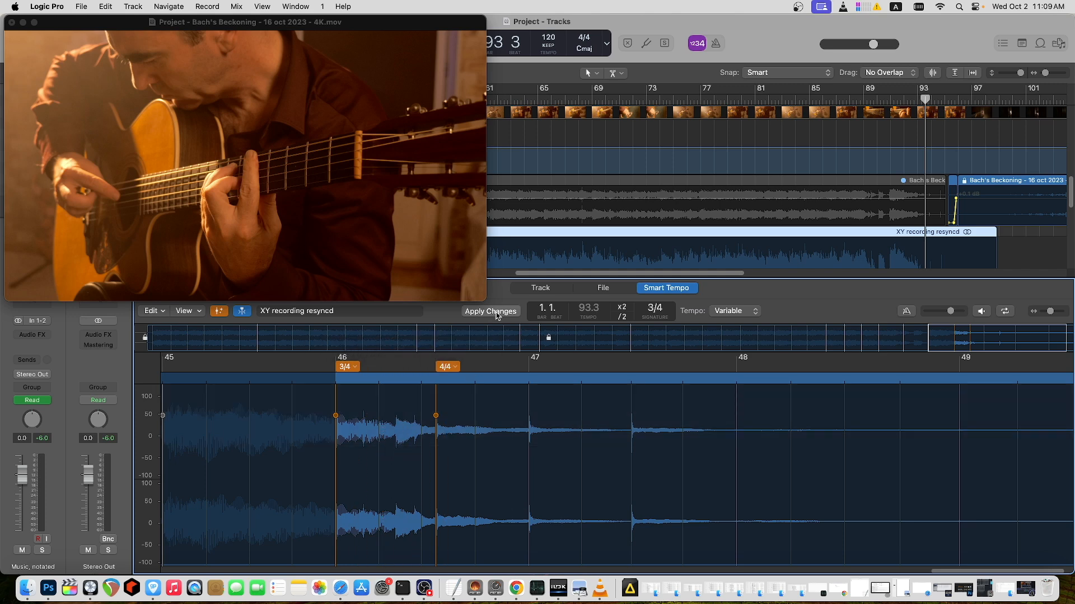
left_click(329, 379)
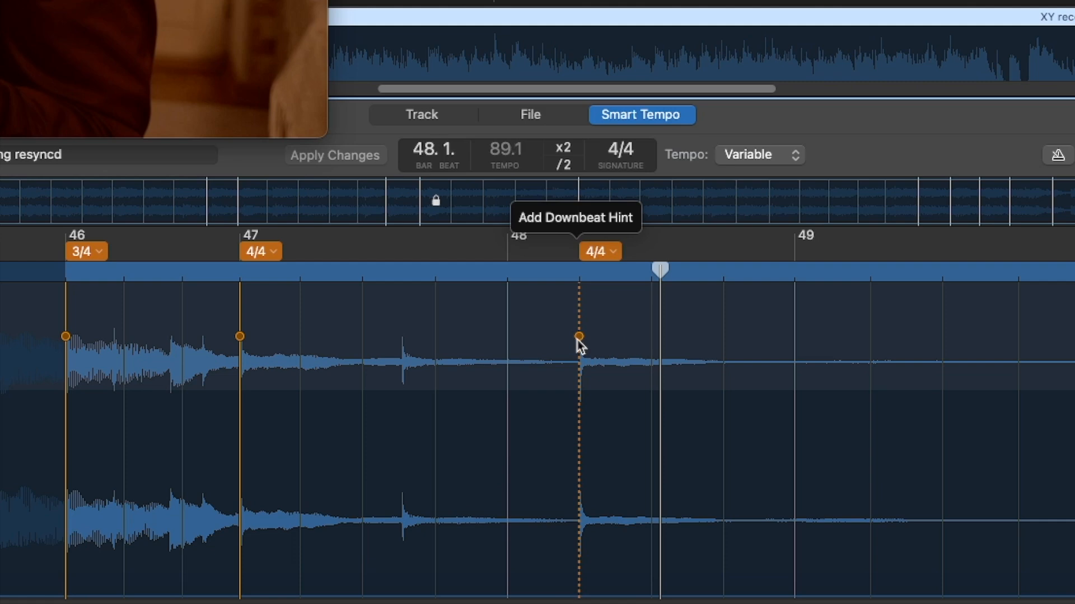
left_click(578, 339)
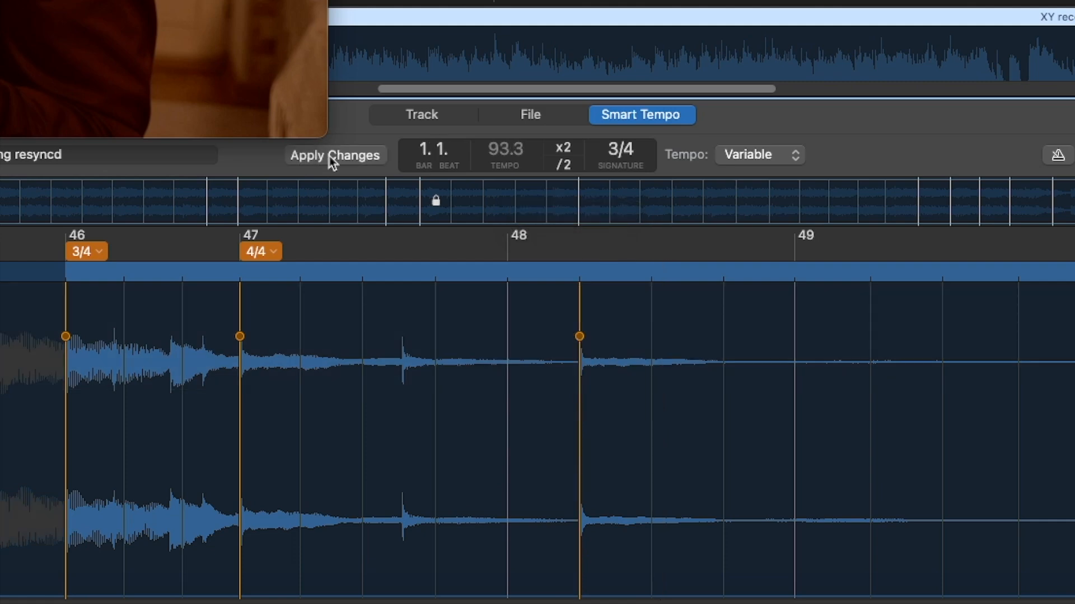
left_click(332, 157)
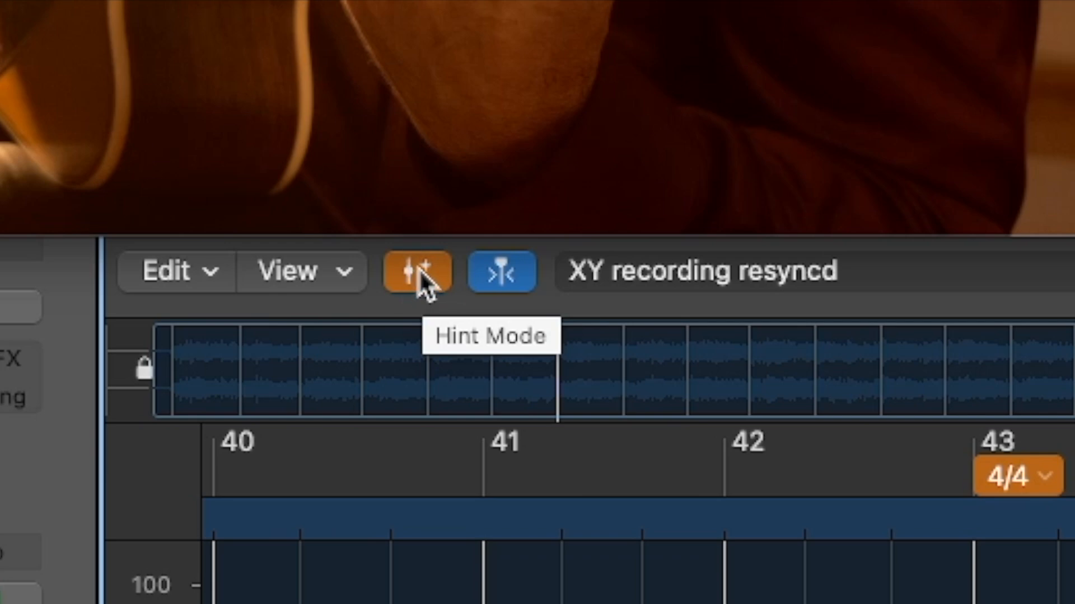
Turn off Hint Mode and play from bar 44 into bar 45 to check the beat markers.
left_click(418, 269)
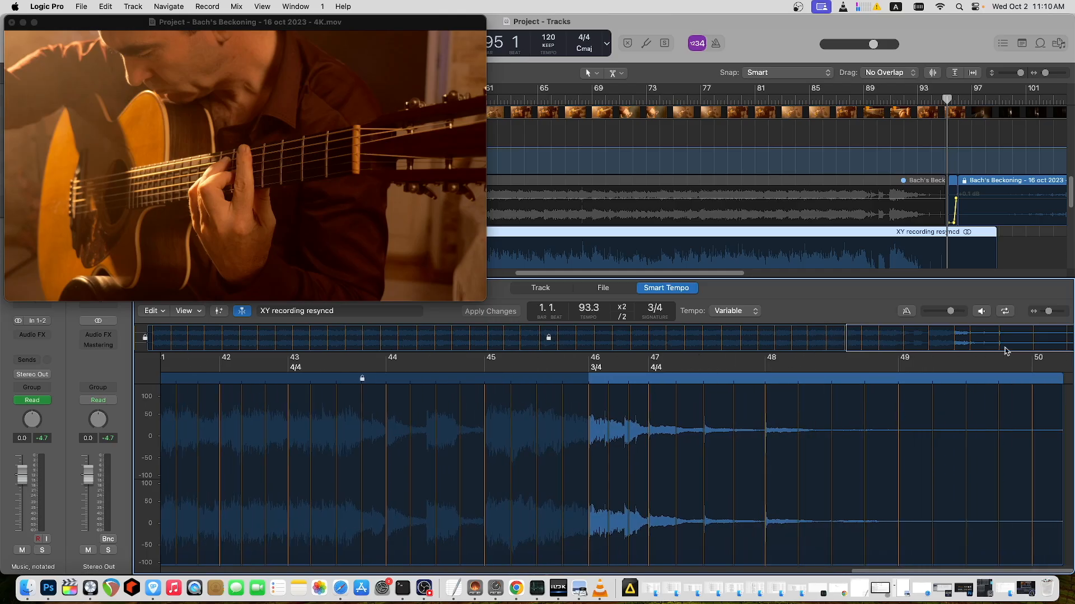
left_click_drag(1050, 313, 1053, 312)
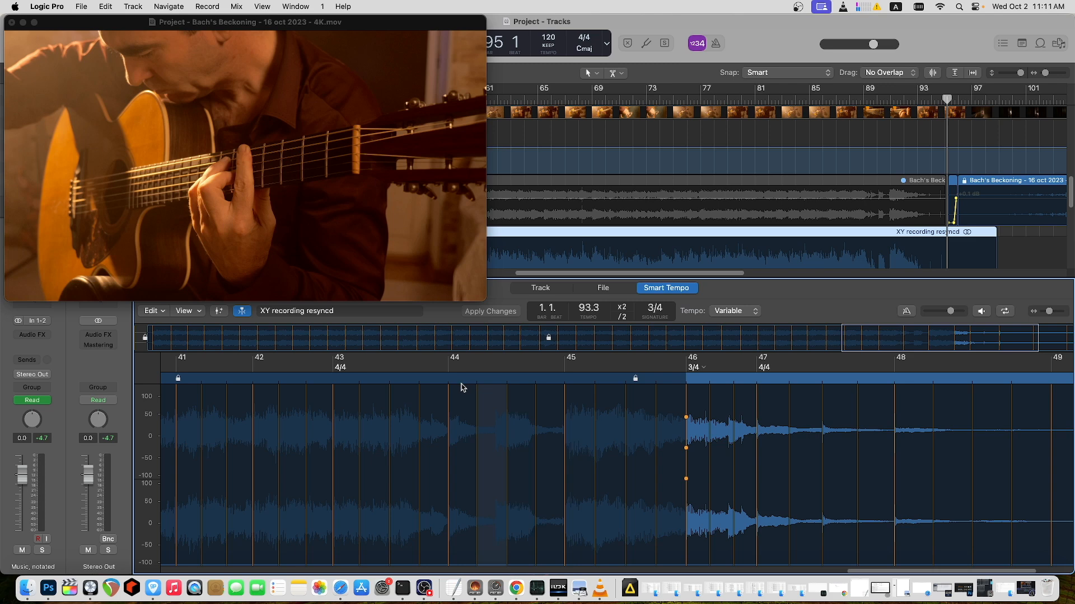
left_click(332, 218)
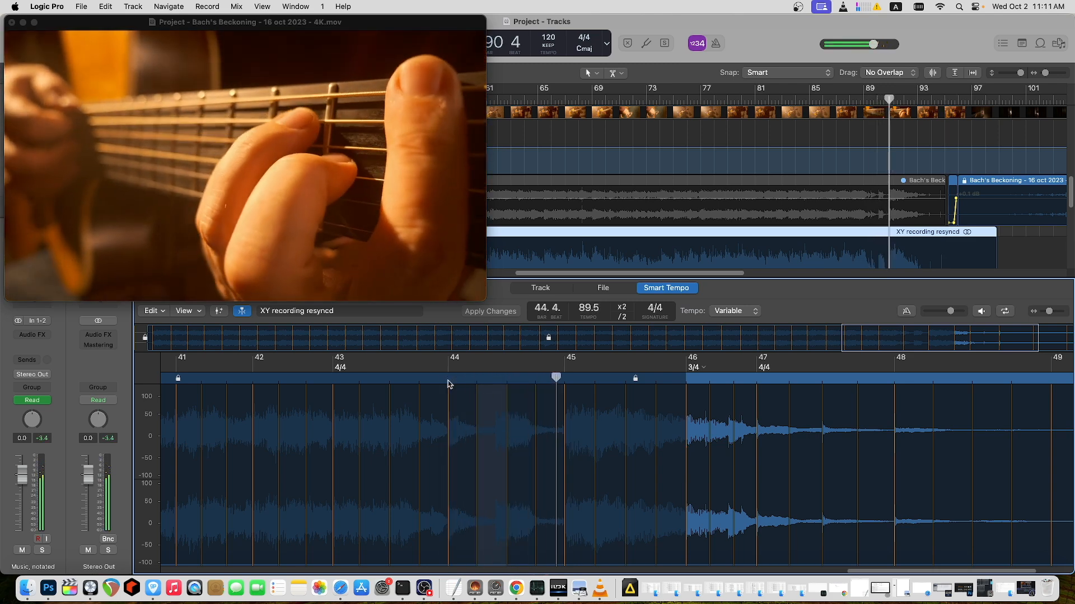
key("space")
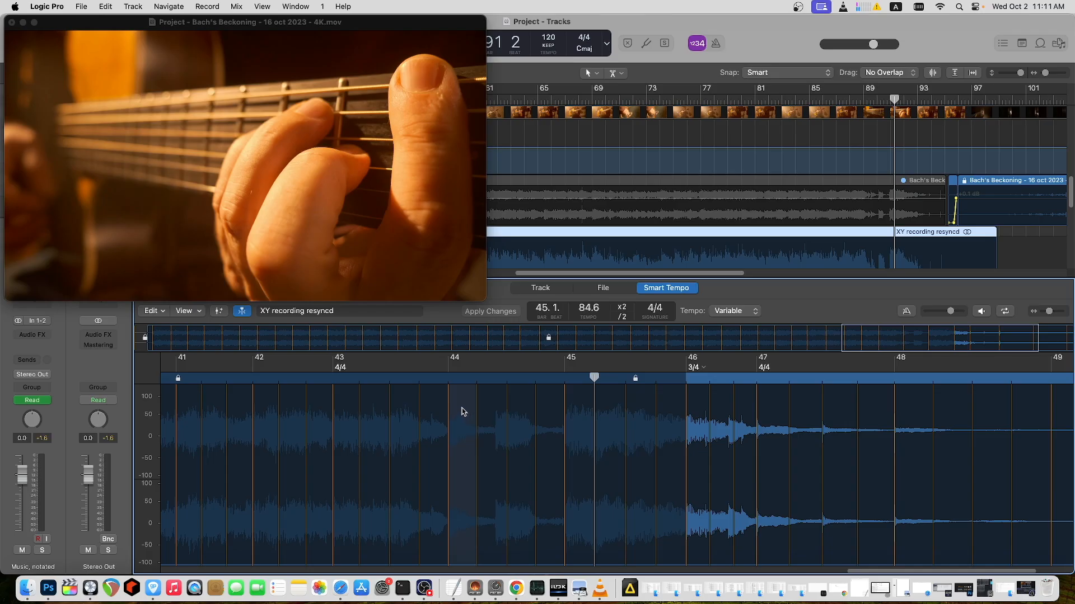
Select bars 44 and 45 of the recording and unlock the tempo range.
left_click(462, 410)
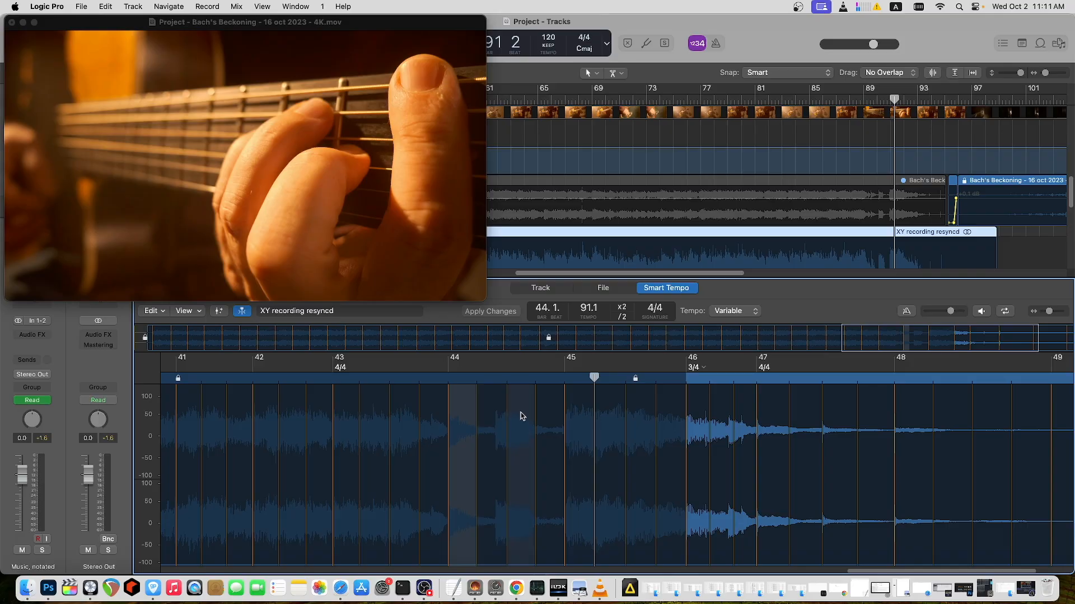
left_click(493, 416, "shift")
left_click(542, 354, "shift")
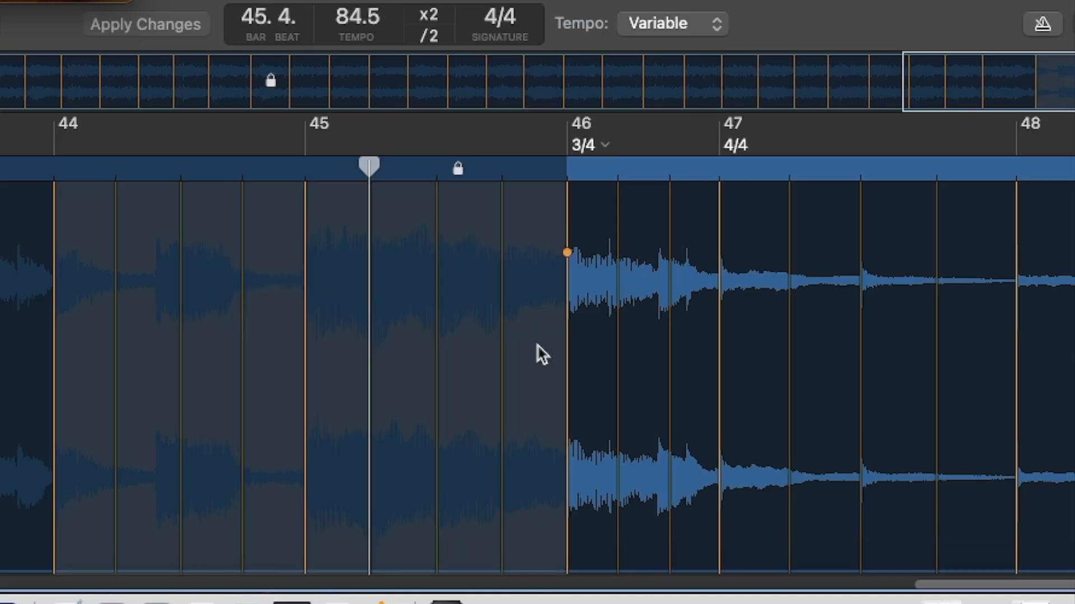
right_click(536, 344)
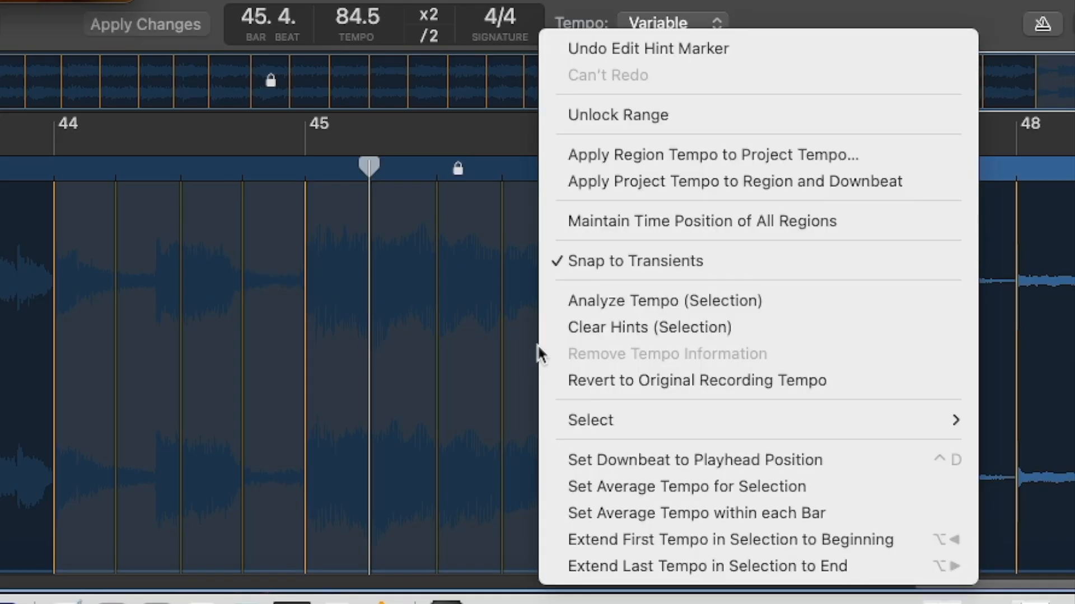
left_click(624, 114)
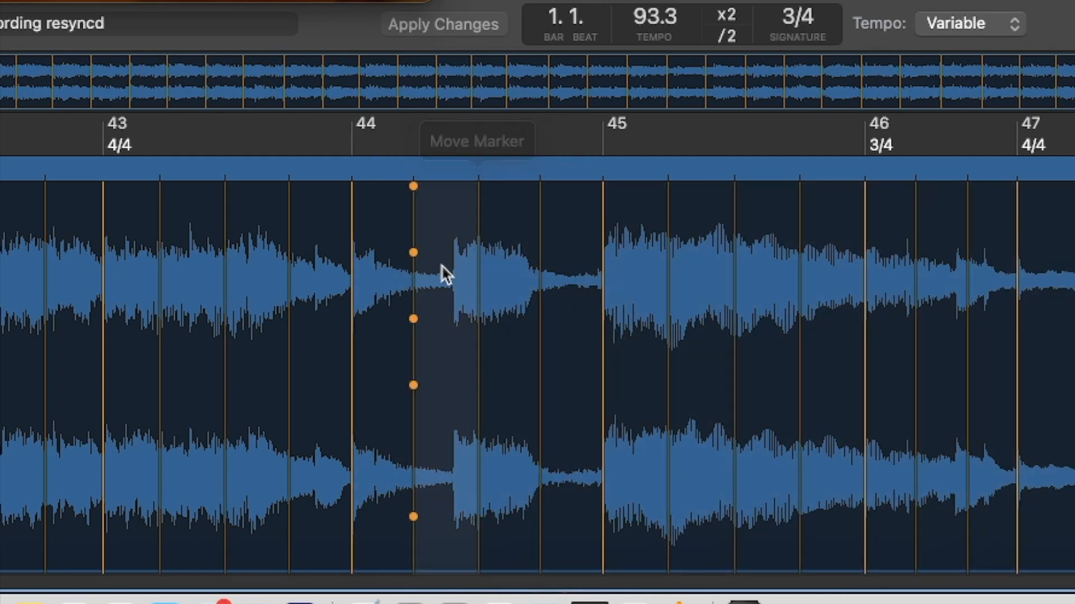
Move bar 44's third-beat marker back onto the note's onset and shift its second- and fourth-beat markers slightly earlier.
left_click(478, 254)
left_click_drag(478, 254, 391, 227)
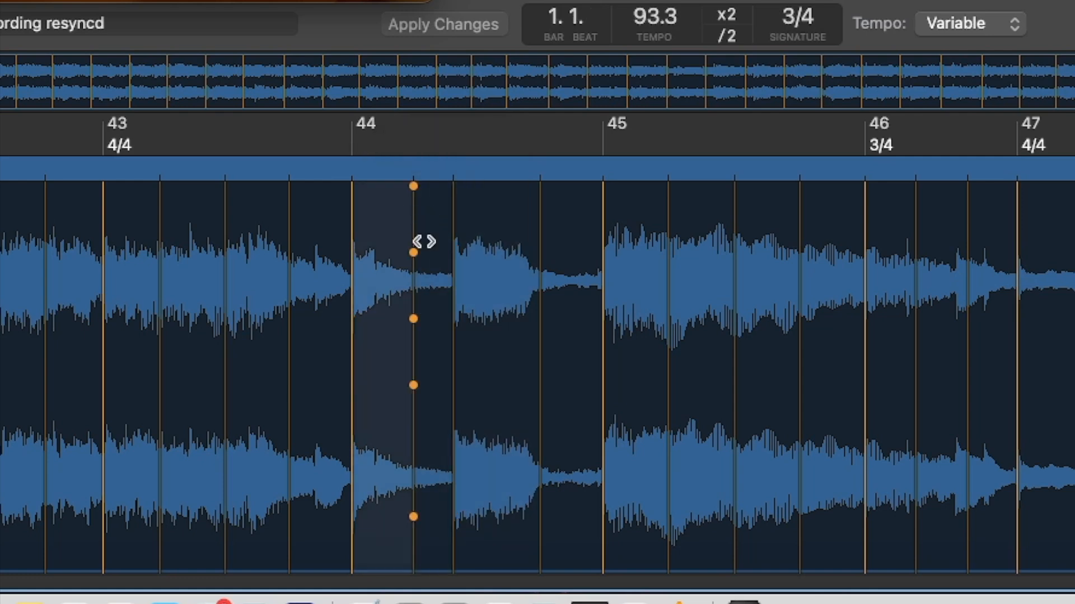
left_click_drag(413, 255, 403, 254)
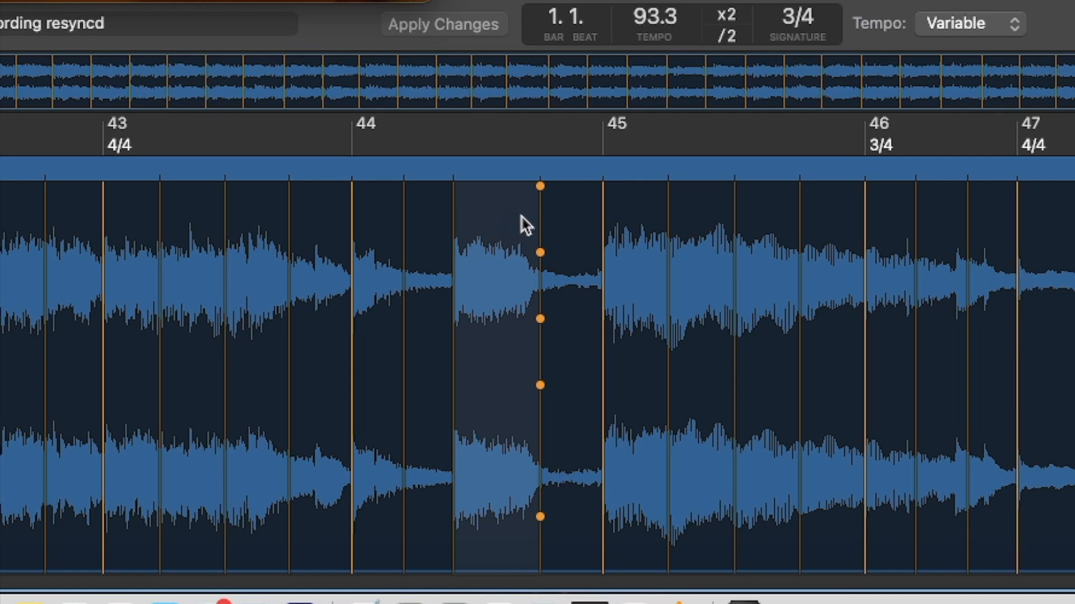
left_click_drag(539, 252, 532, 252)
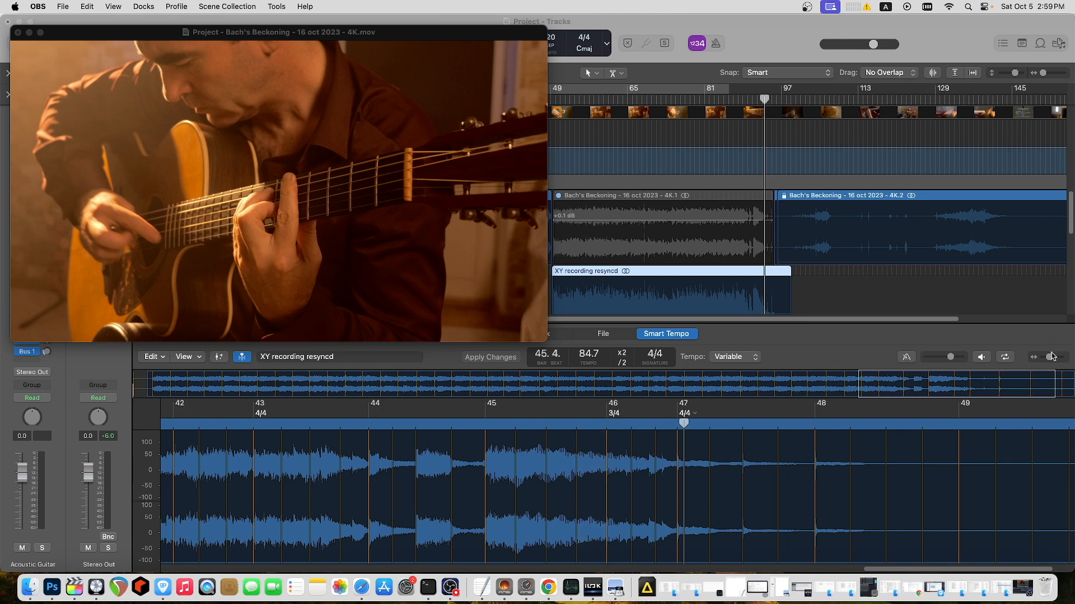
Play into bar 46 and move its second- and third-beat markers earlier onto the note onsets.
left_click_drag(1049, 357, 1052, 357)
left_click(445, 299)
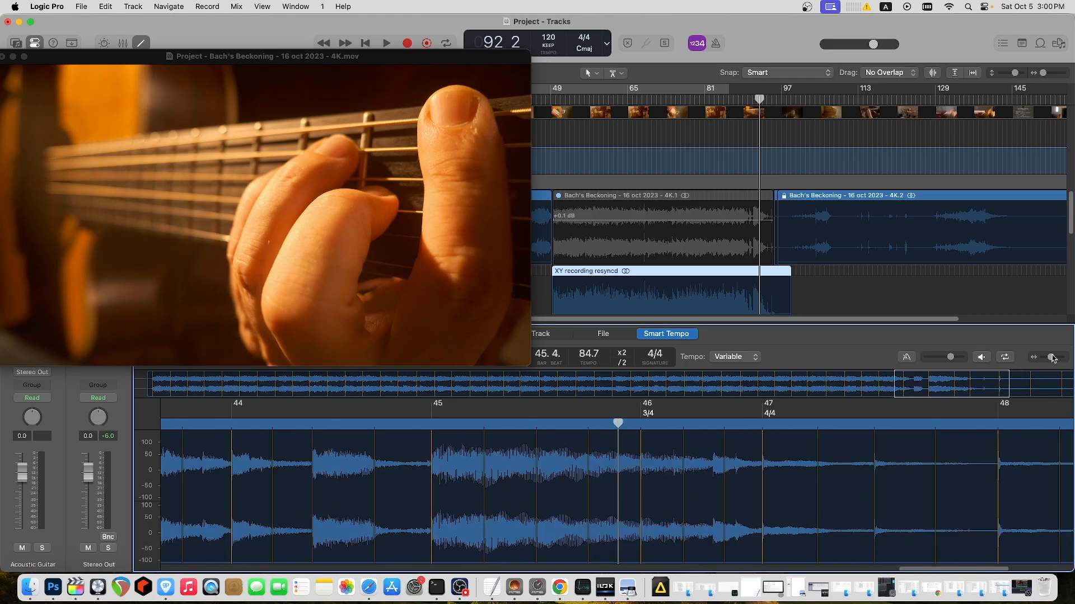
left_click_drag(1051, 359, 1054, 358)
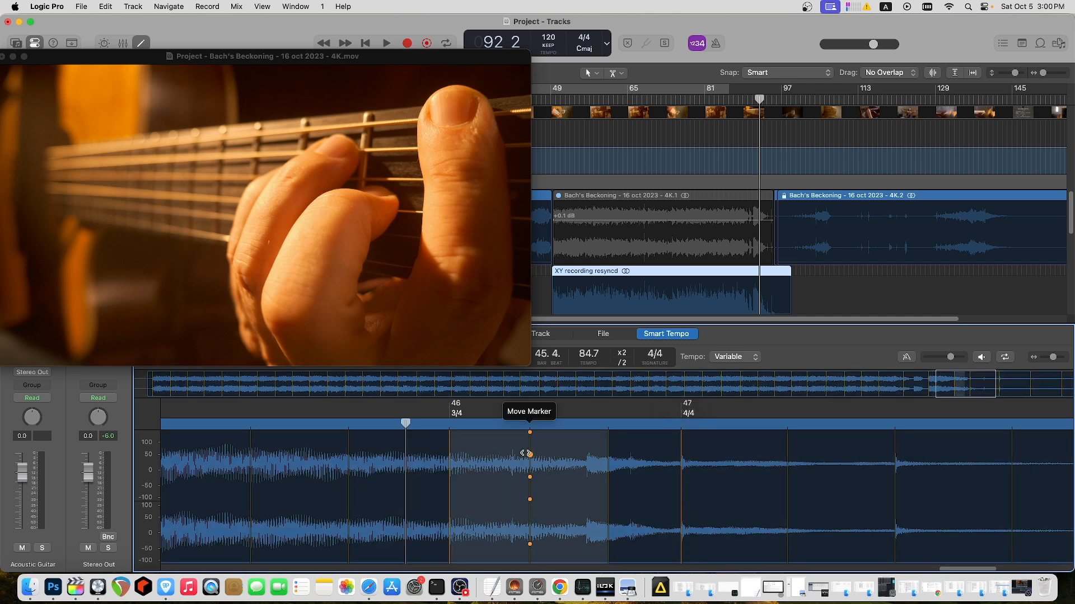
left_click(435, 423)
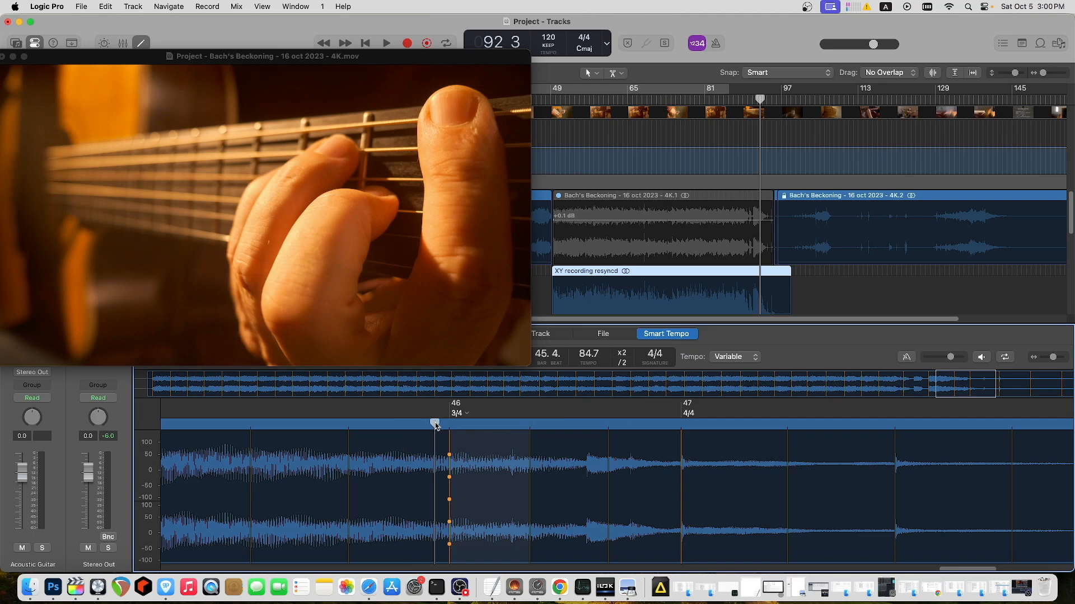
key("space")
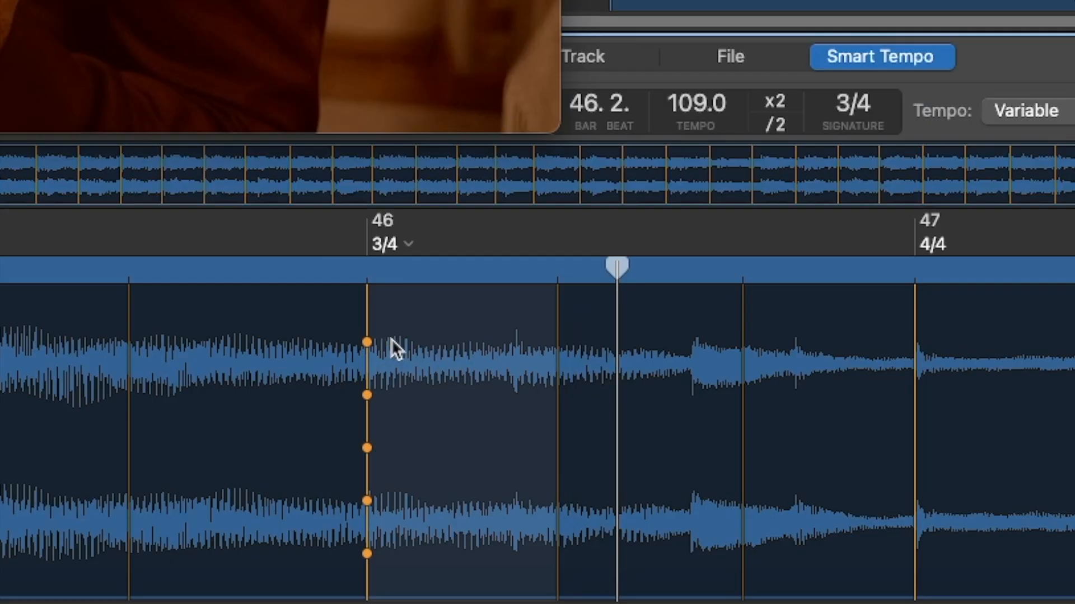
left_click_drag(556, 343, 521, 358)
left_click_drag(741, 341, 694, 381)
left_click(346, 269)
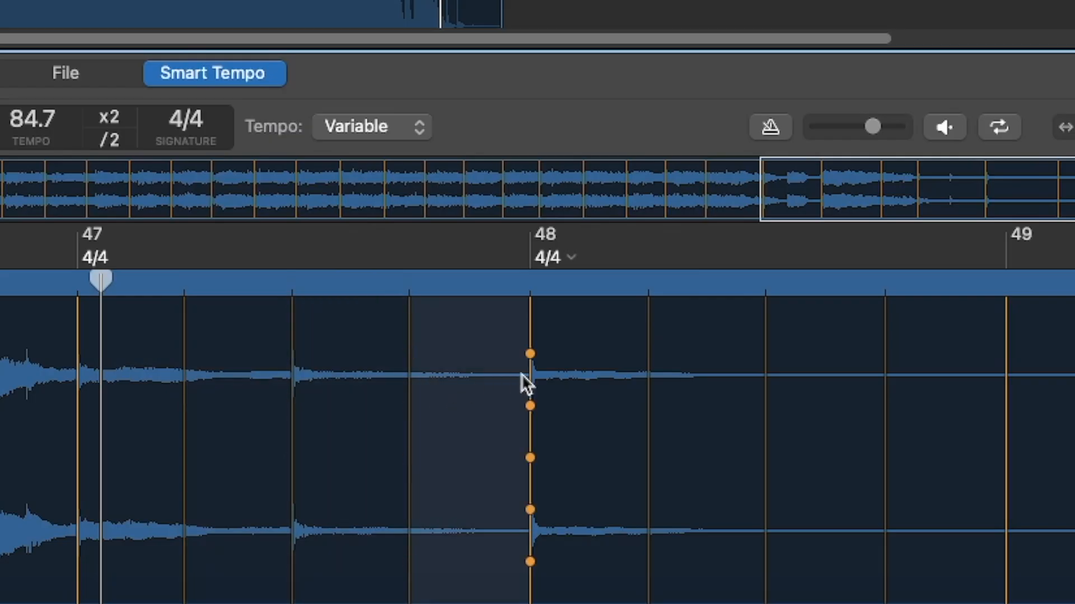
Try to scale the tempo of the selected bar 44 from its third-beat marker.
left_click_drag(877, 575, 868, 575)
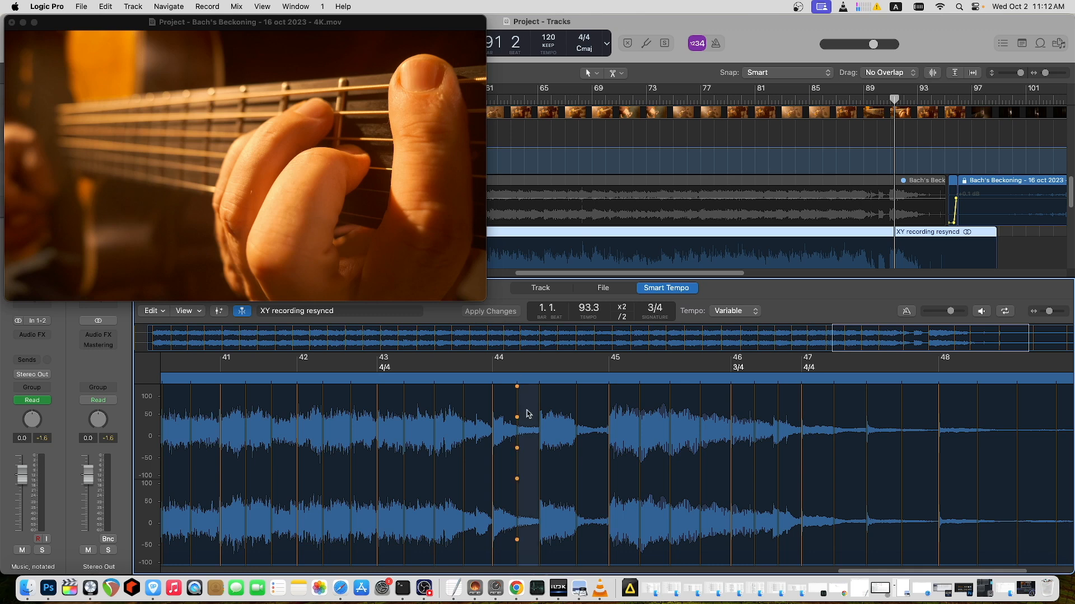
mouse_move(539, 449)
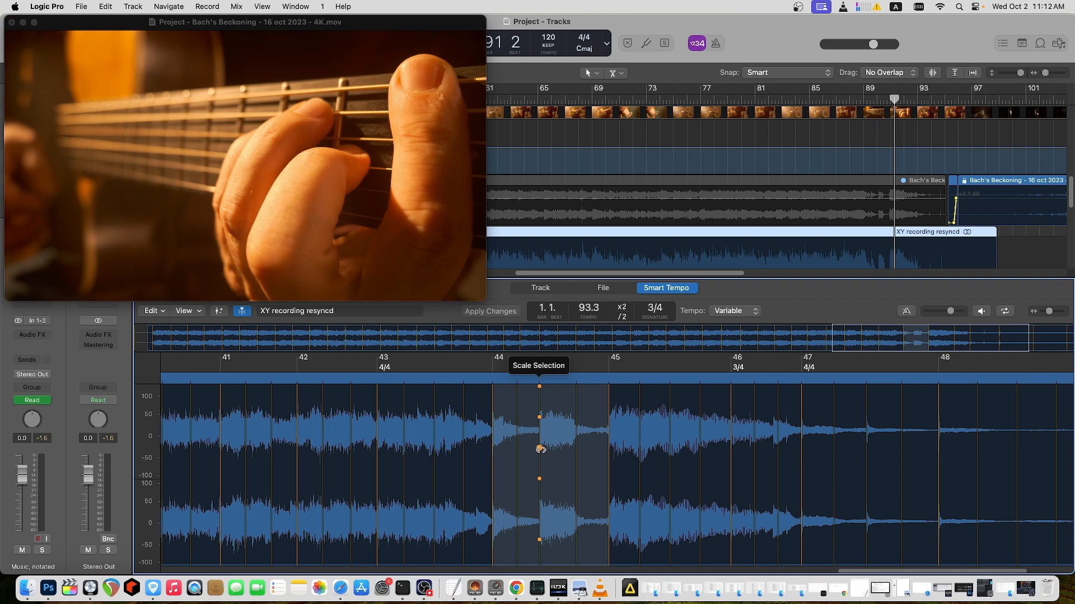
mouse_move(539, 449)
left_mouse_down()
mouse_move(541, 421)
mouse_move(626, 422)
left_mouse_up()
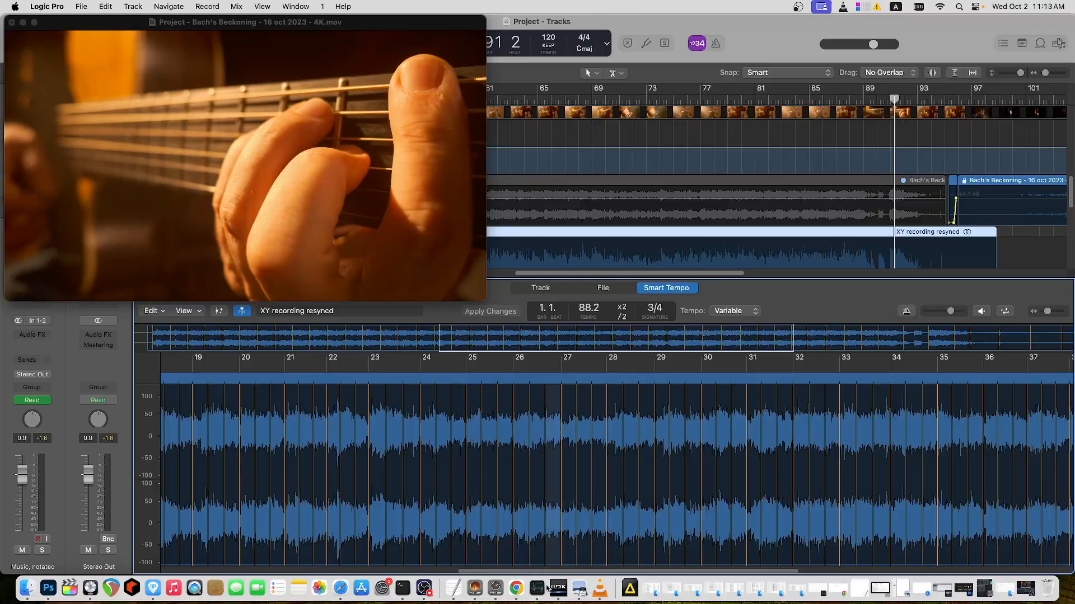
left_click_drag(548, 570, 249, 567)
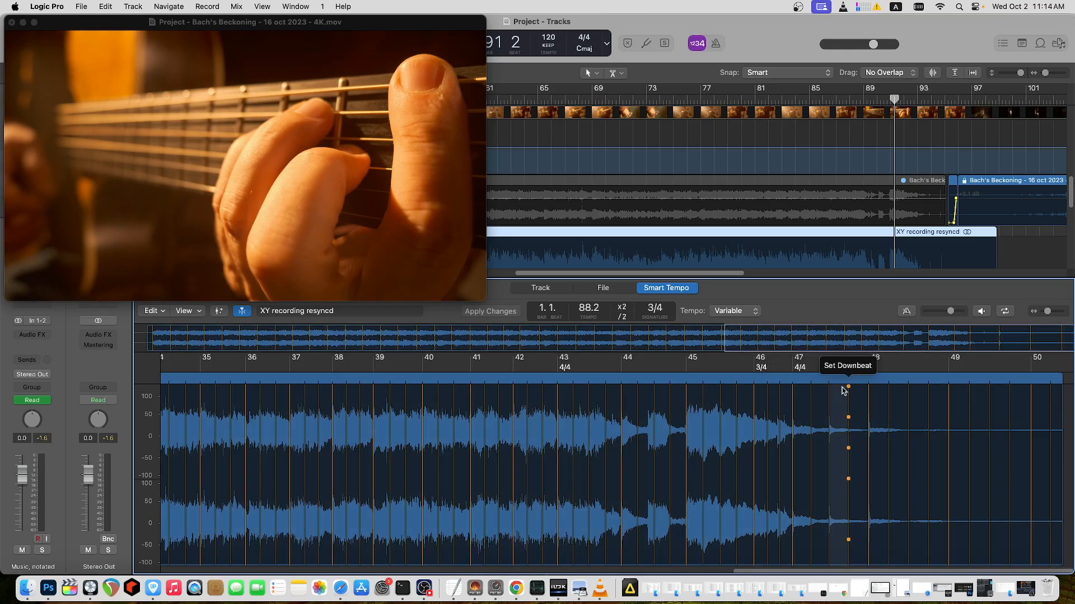
left_click_drag(760, 571, 250, 572)
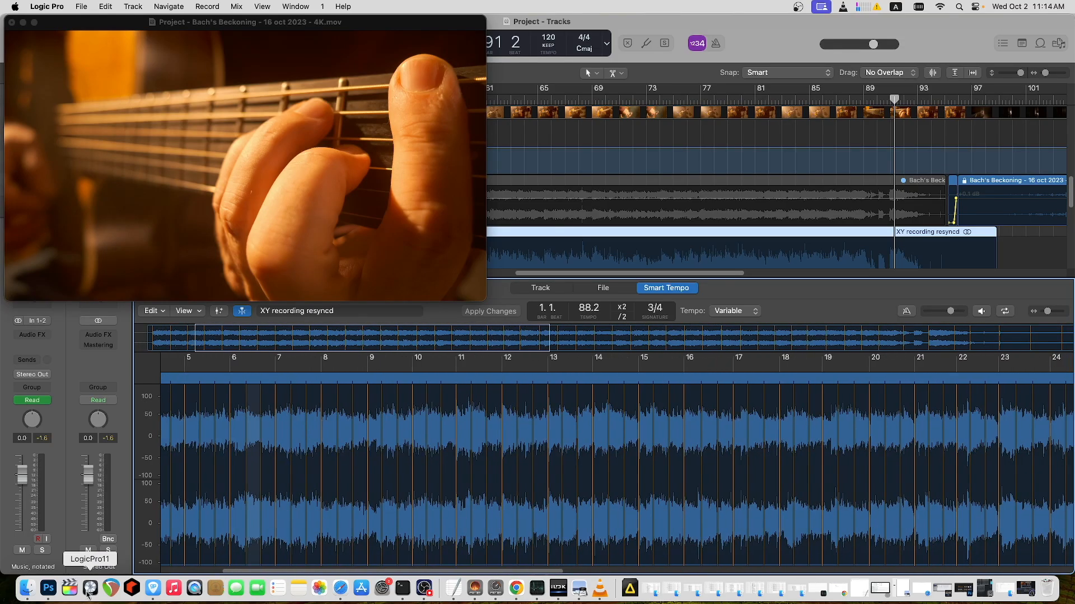
Apply the recording's region tempo to the project tempo, aligning its downbeat and moving the track automation.
left_click(152, 589)
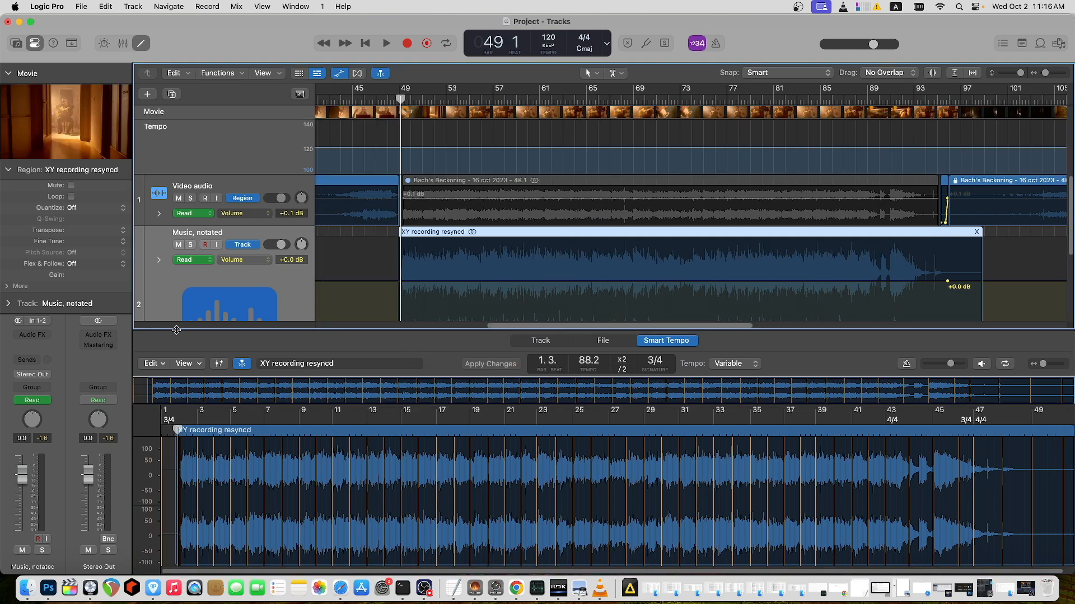
left_click(162, 364)
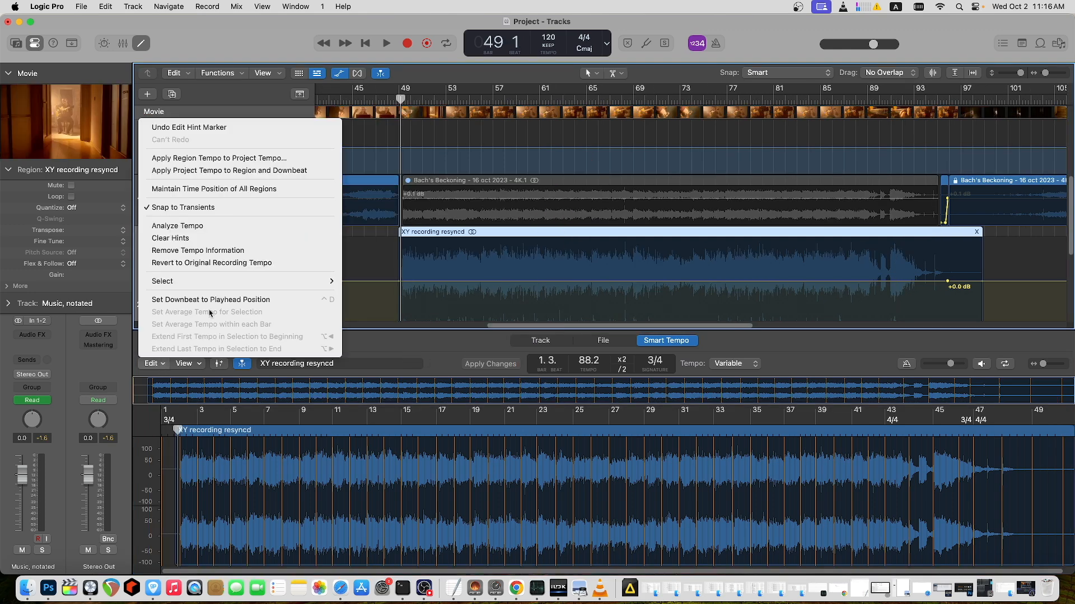
left_click(250, 159)
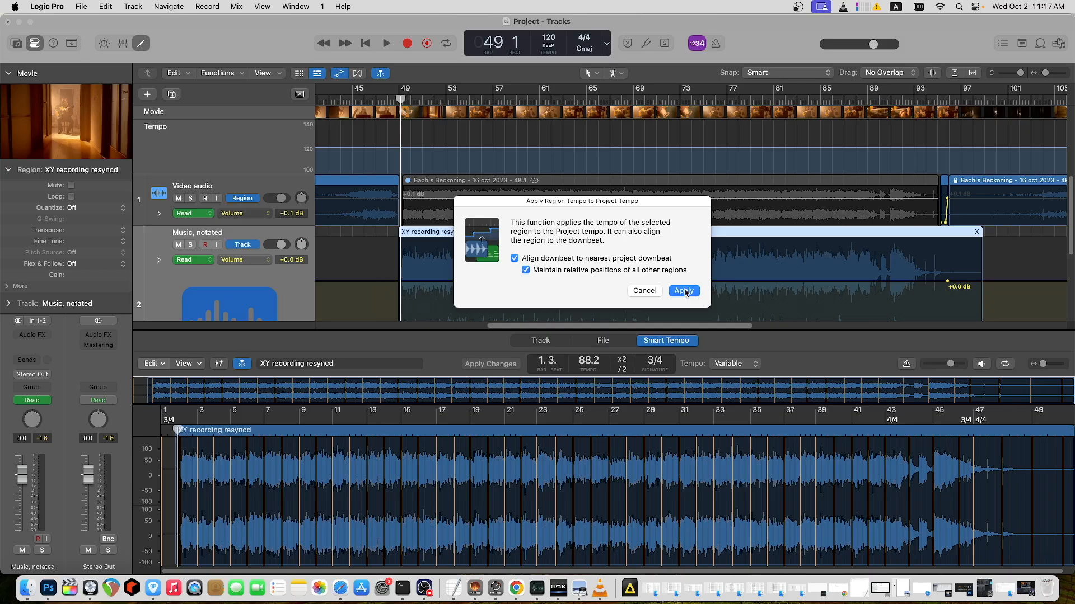
left_click(907, 446)
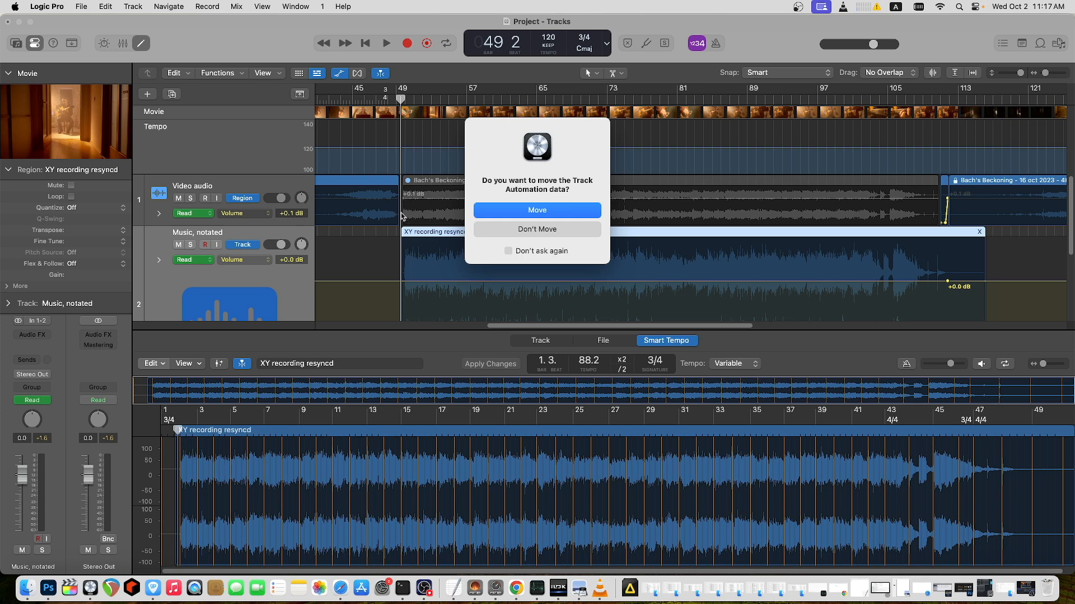
left_click(538, 214)
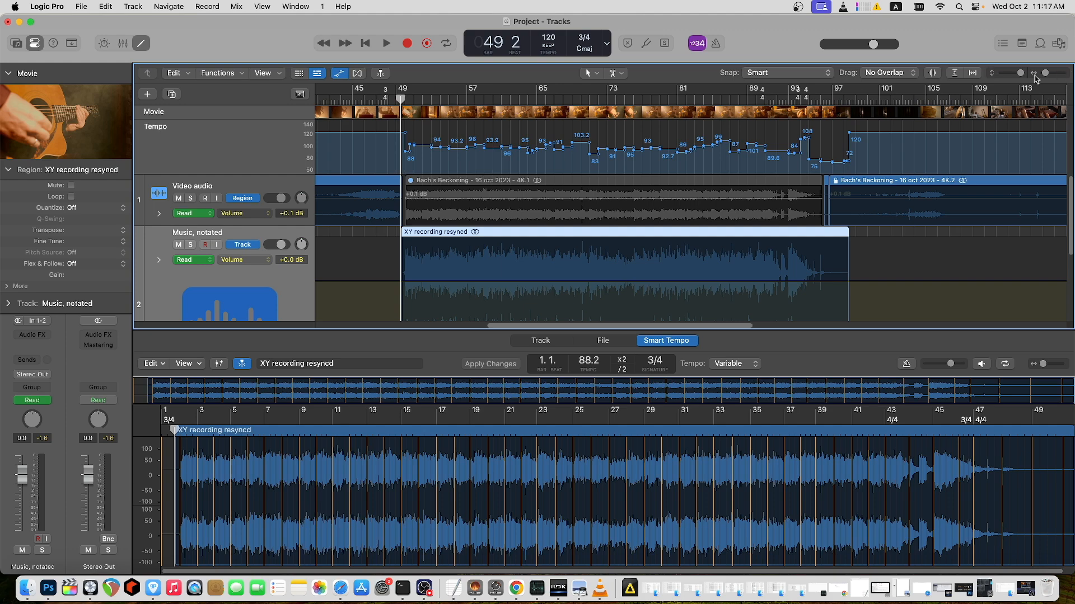
Place the playhead at bar 50 to check the recording's downbeat and undo the tempo application.
left_click_drag(1045, 73, 1052, 73)
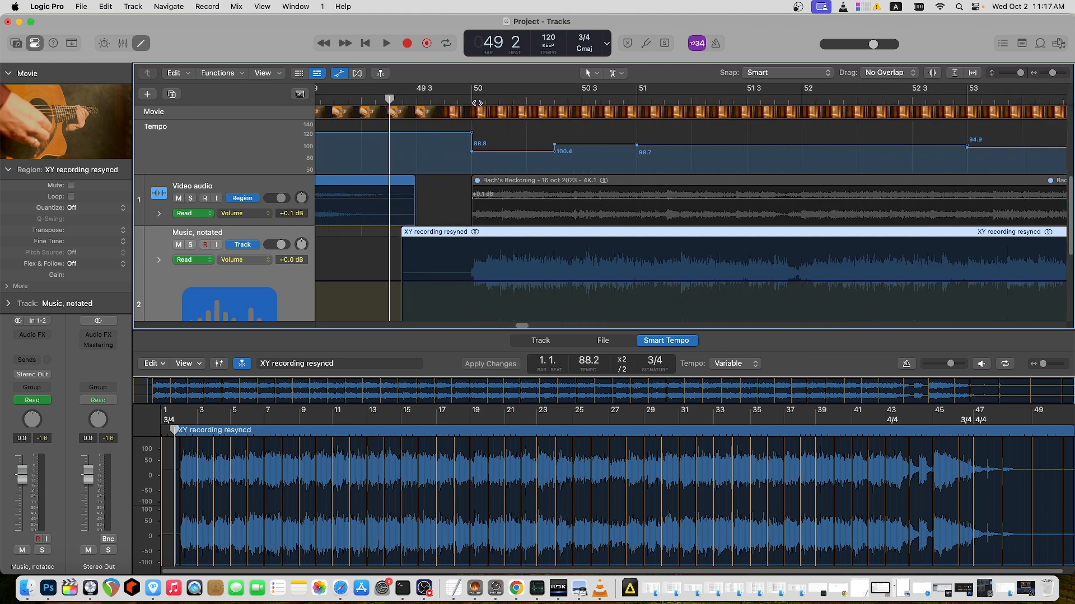
left_click(472, 101)
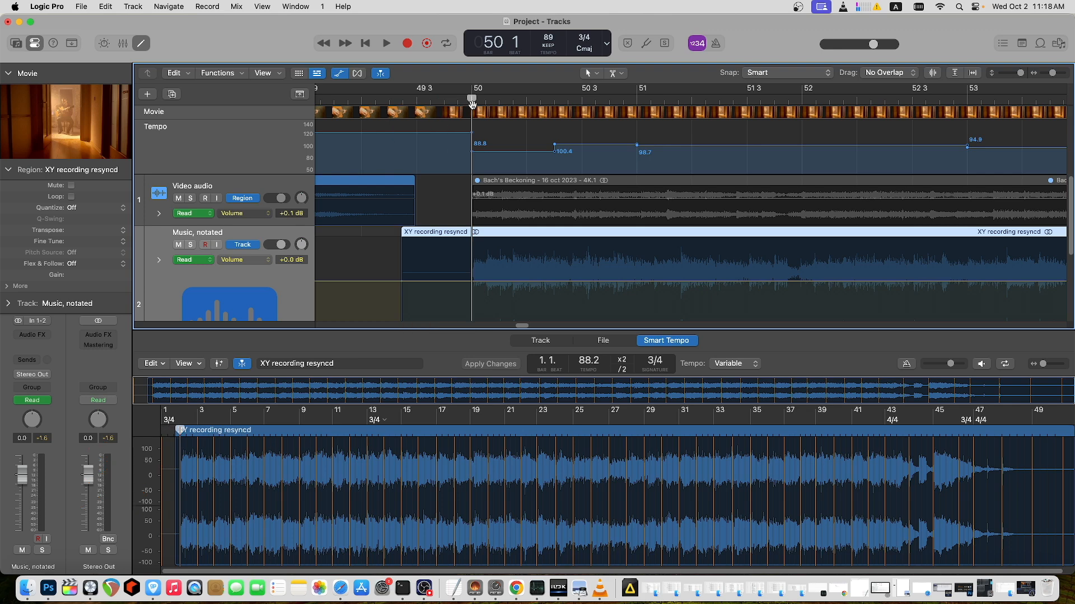
key("super+Right")
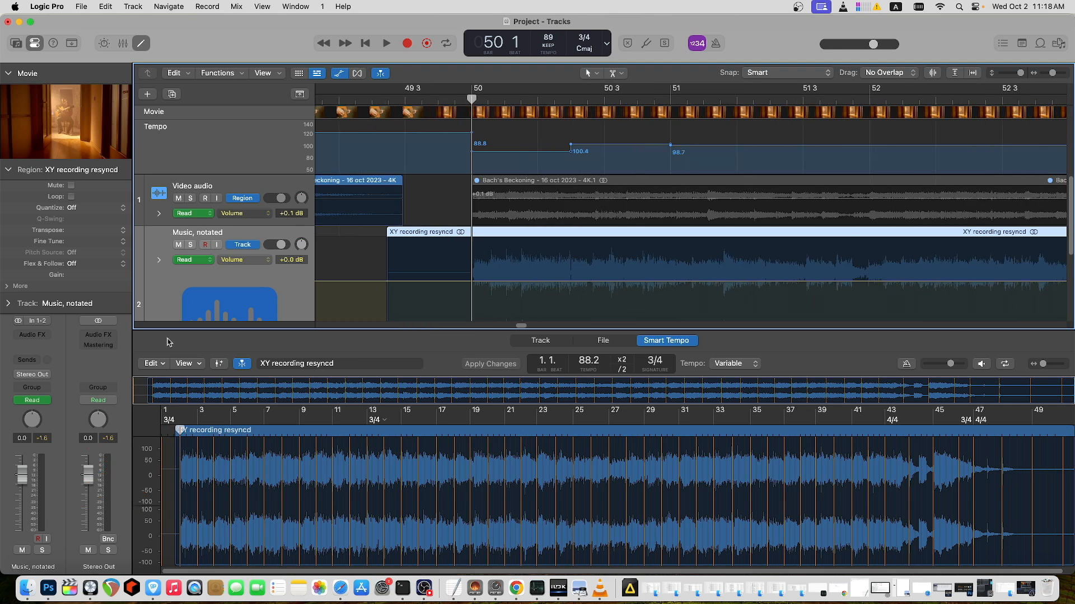
left_click(105, 7)
left_click(109, 24)
Try applying the region tempo to the project tempo without aligning the downbeat, moving the track automation.
left_click(150, 364)
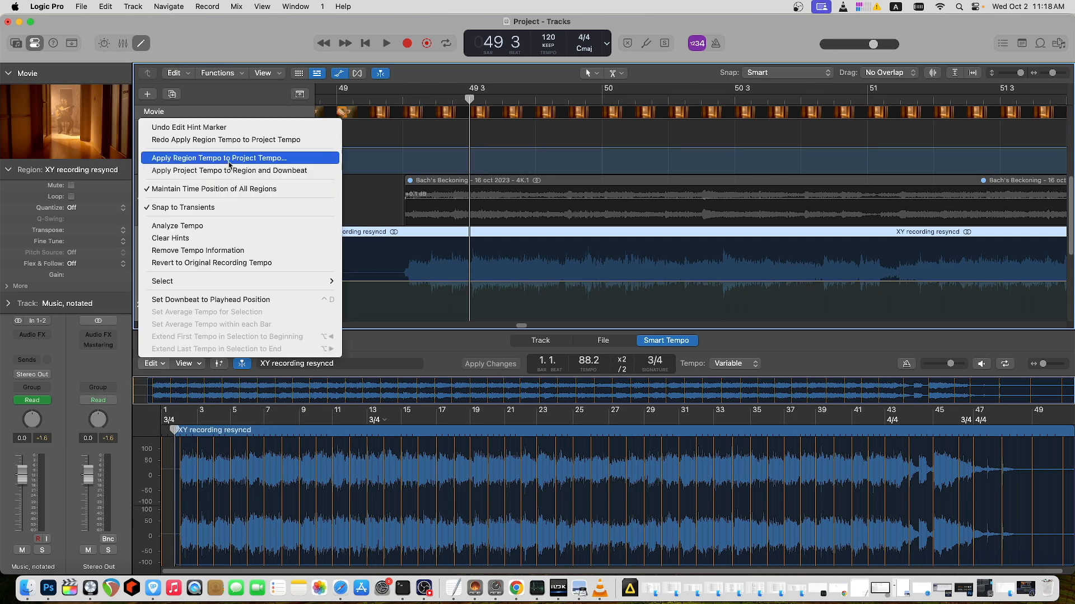
left_click(246, 158)
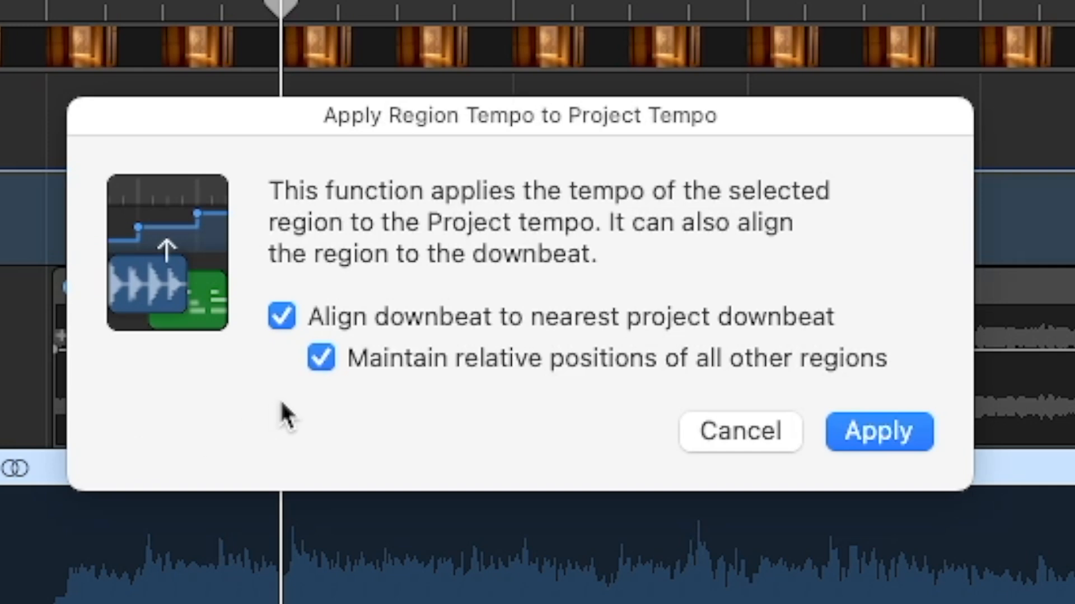
left_click(282, 316)
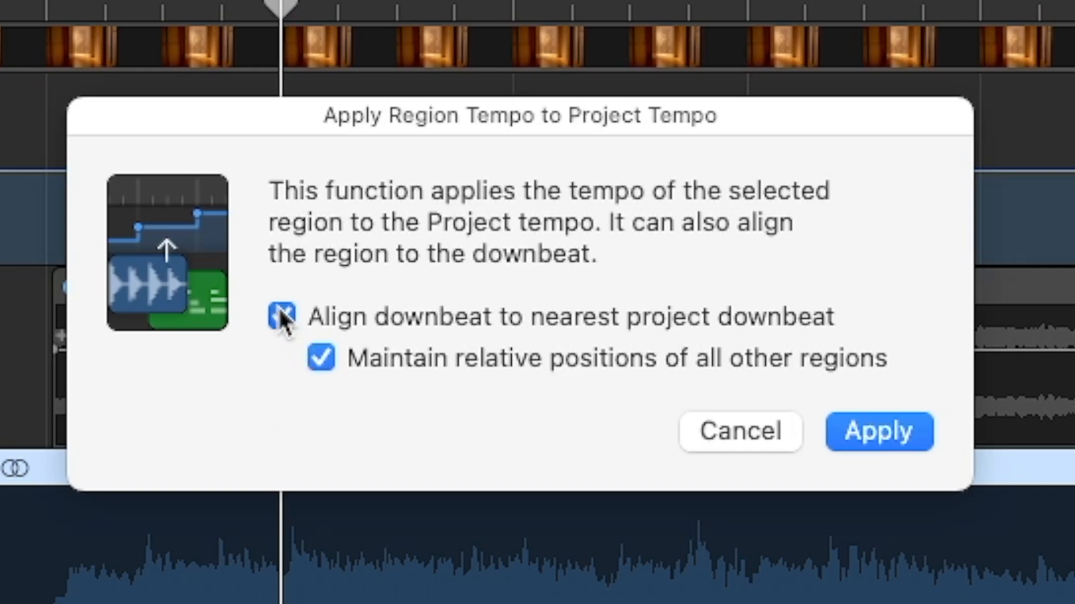
left_click(885, 434)
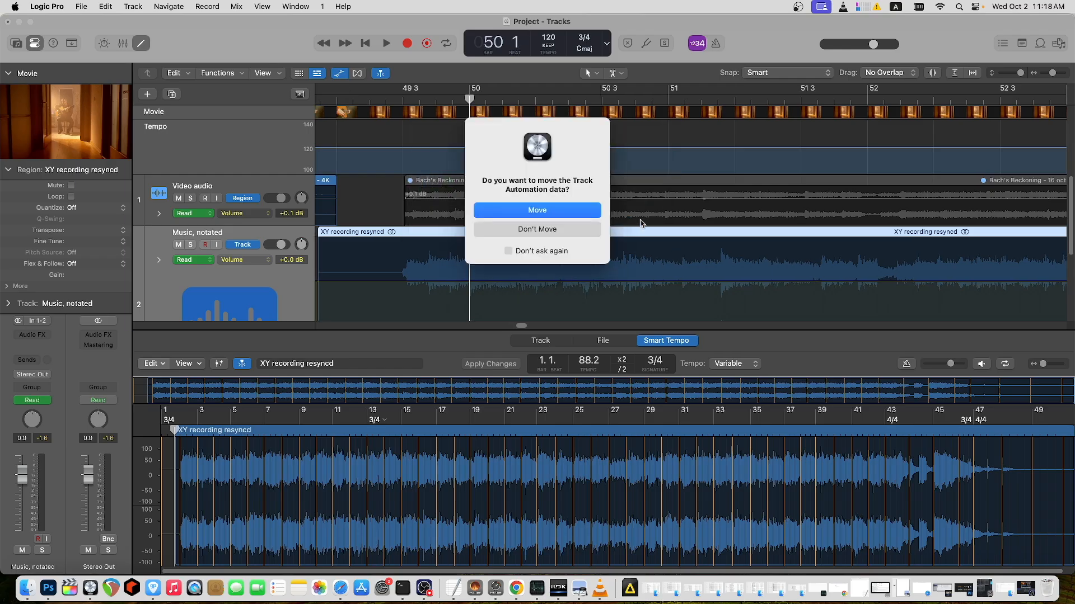
left_click(583, 211)
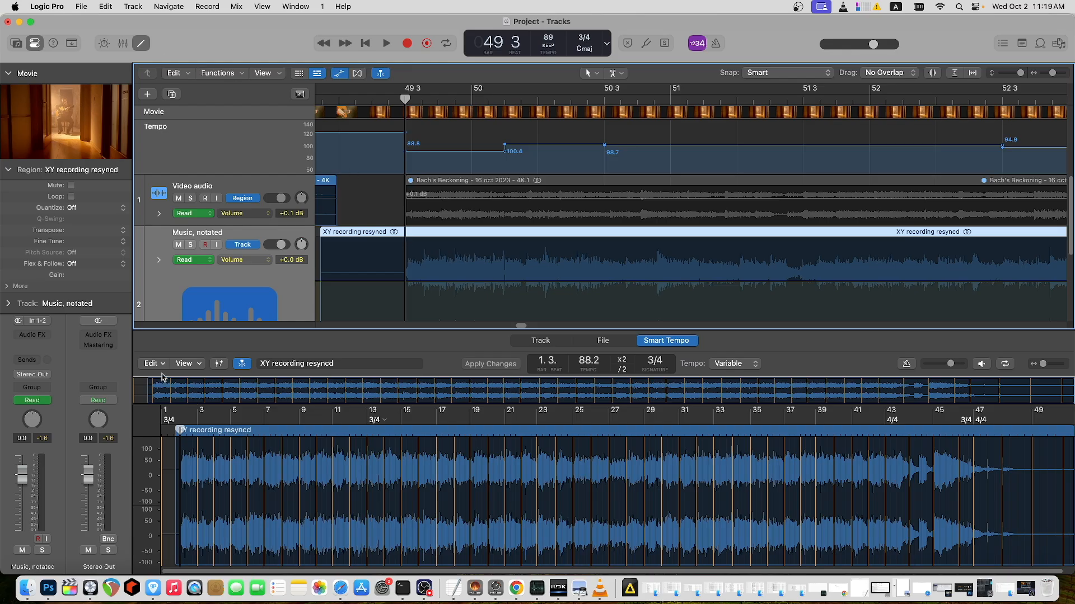
Apply the region tempo to the project with the downbeat aligned to the nearest project downbeat, leaving track automation unmoved, and review the whole tempo curve.
left_click(162, 365)
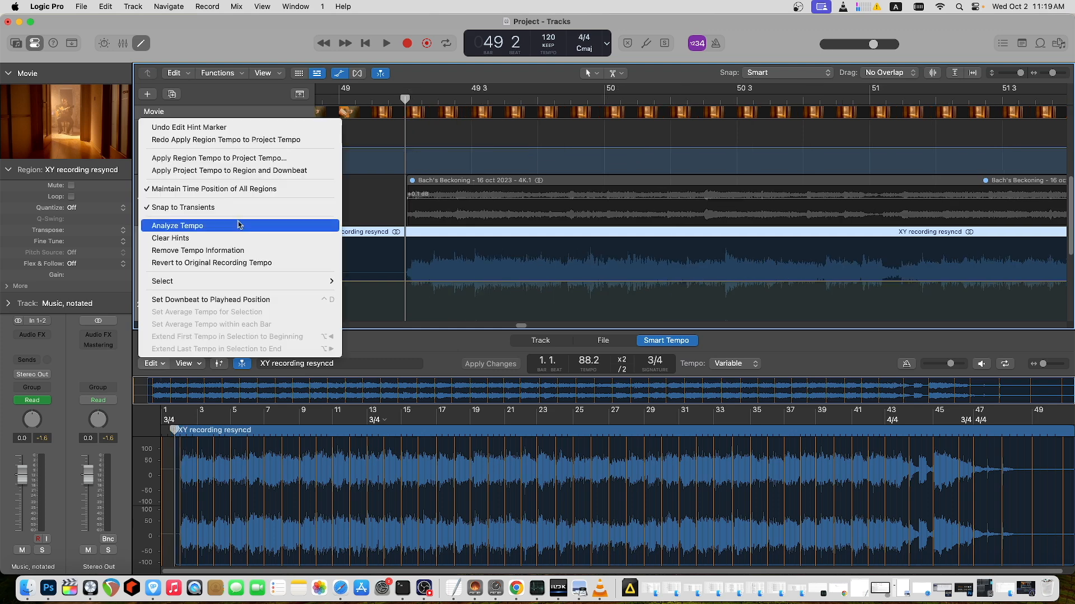
left_click(255, 160)
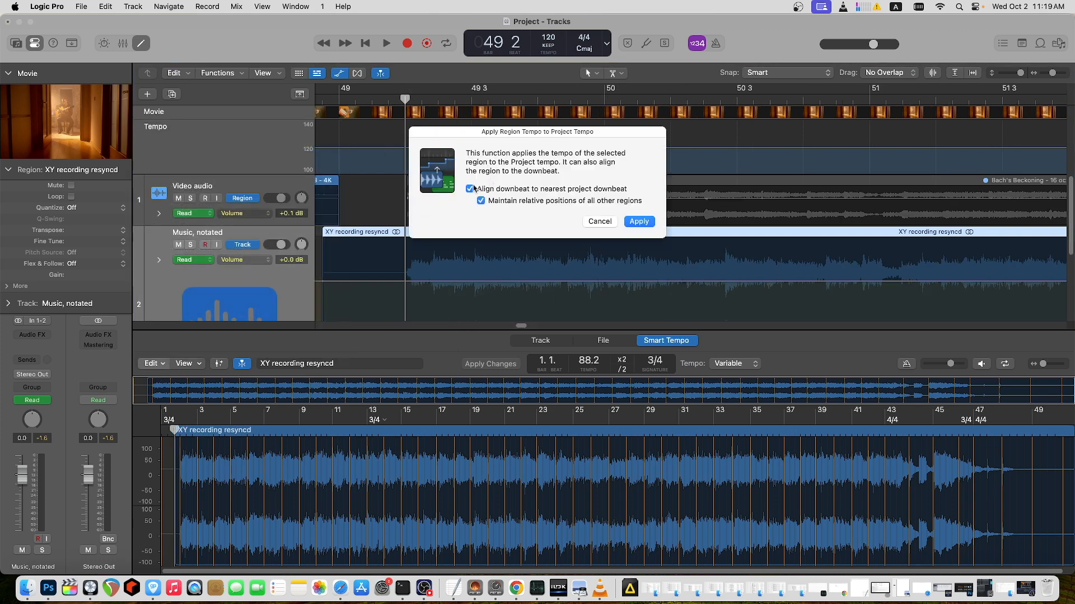
left_click(641, 222)
left_click(533, 232)
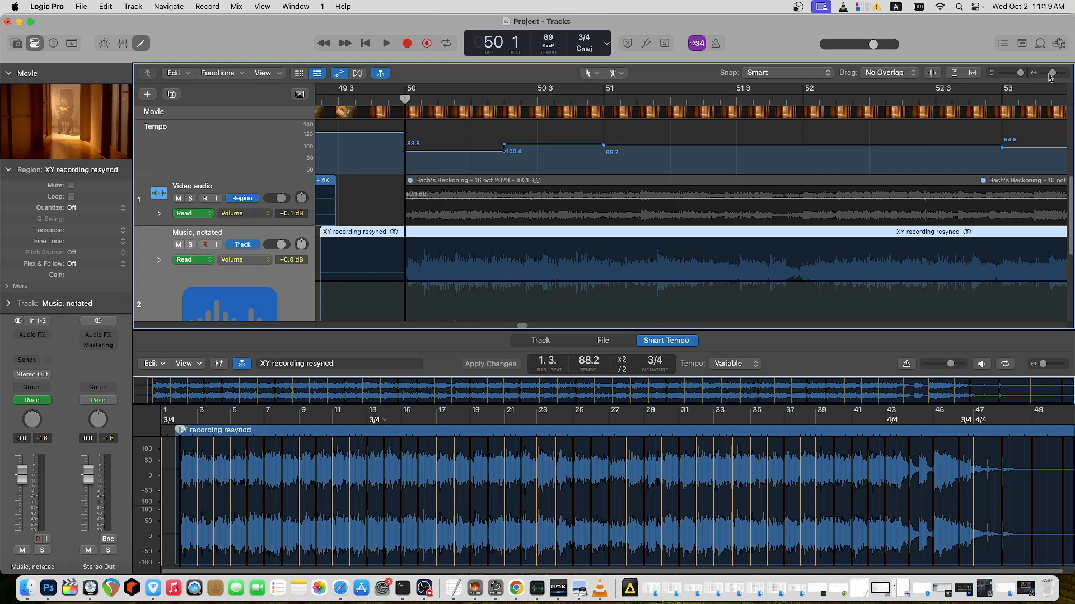
left_click_drag(1050, 74, 1044, 74)
left_click_drag(610, 326, 696, 338)
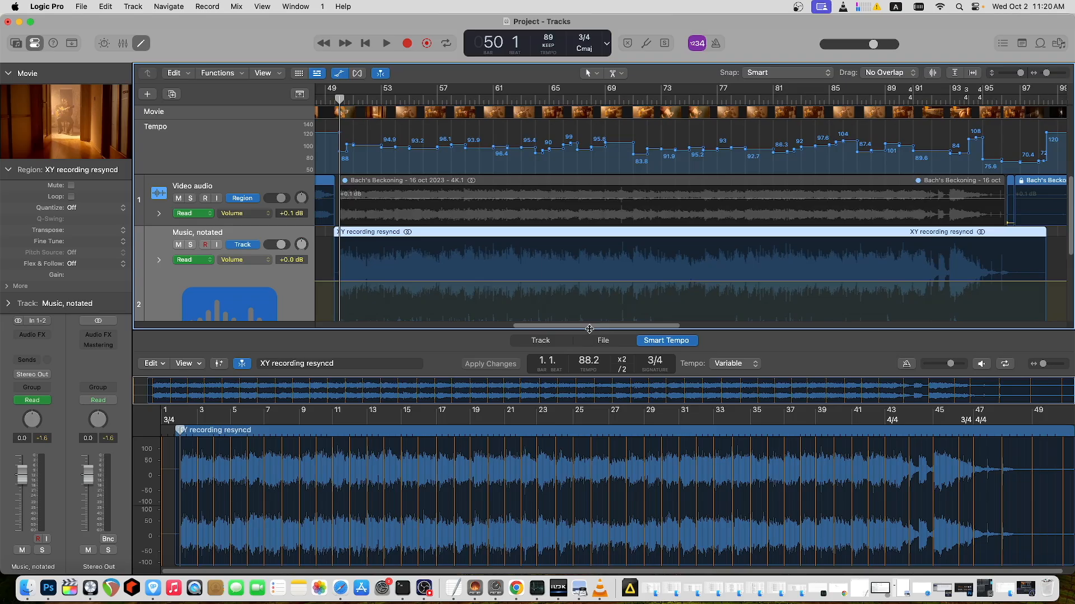
scroll(612, 242, "right", 5)
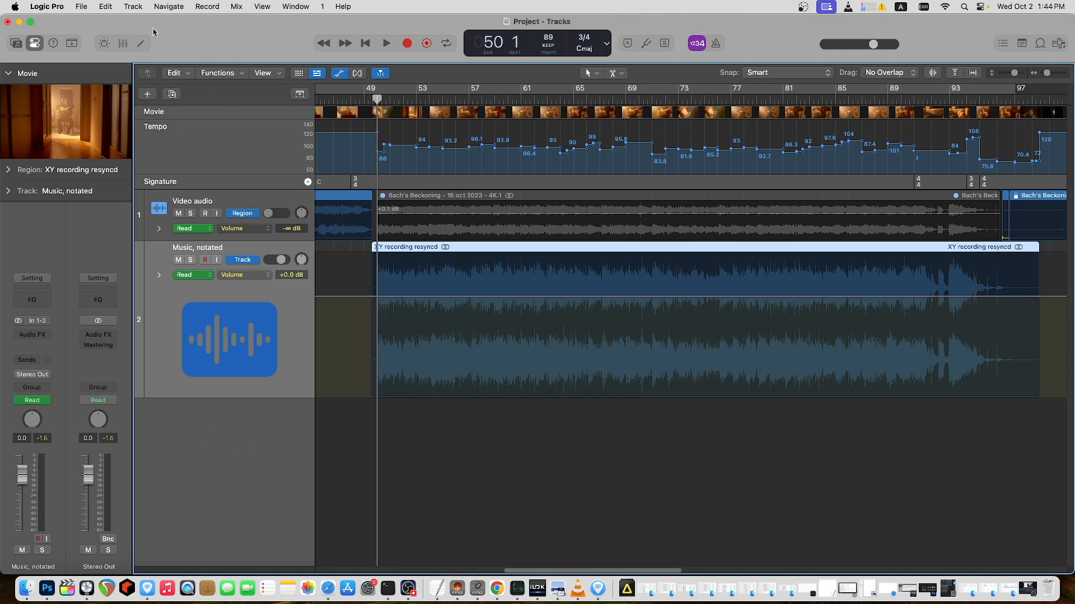
Add a software instrument track and load the Acoustic Guitar sound from the library.
left_click(132, 7)
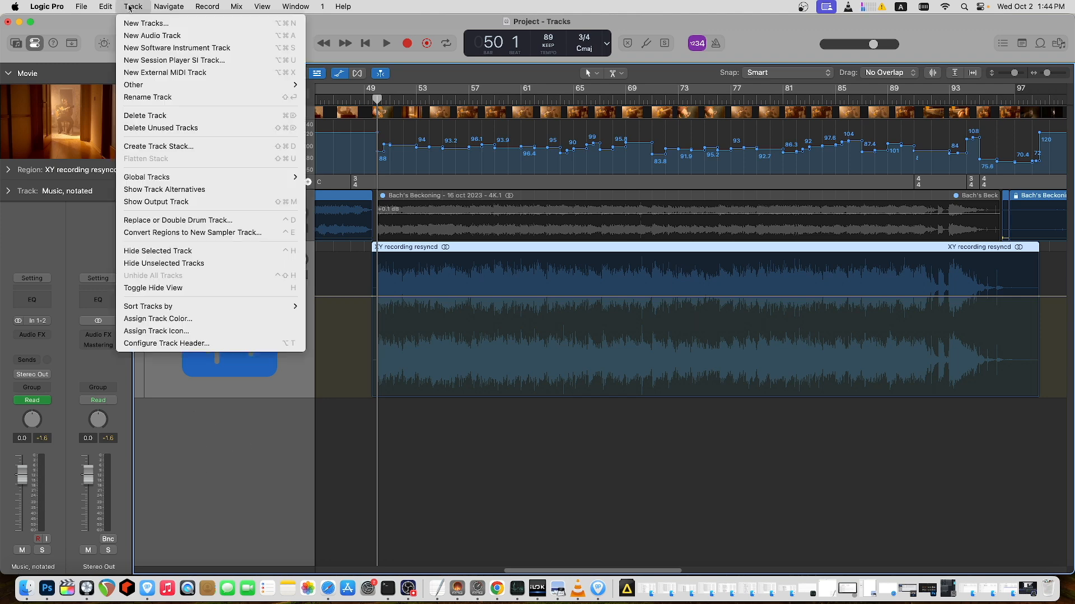
left_click(149, 49)
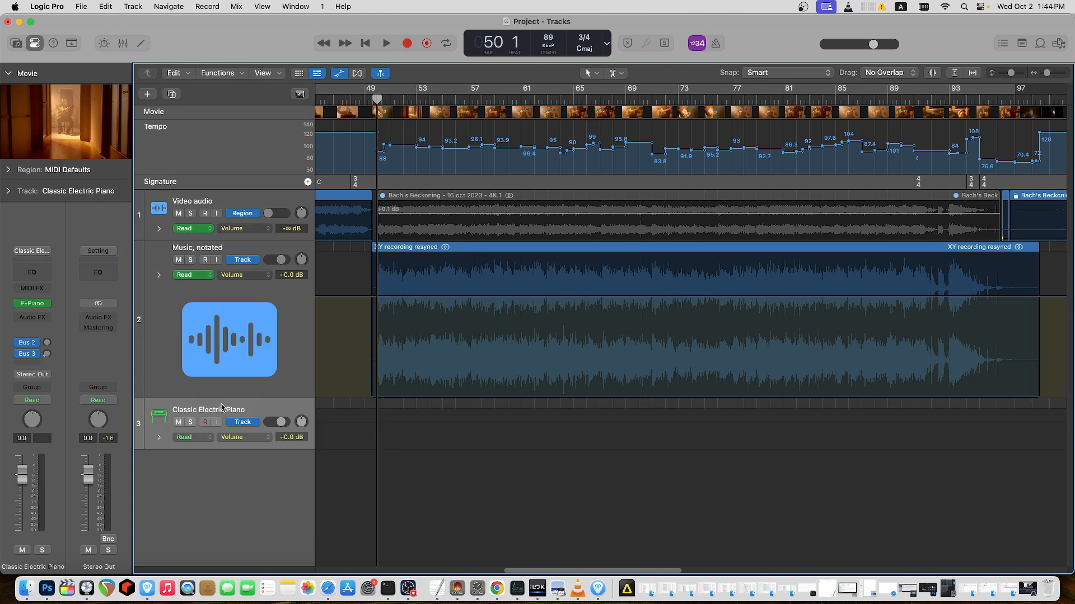
key("y")
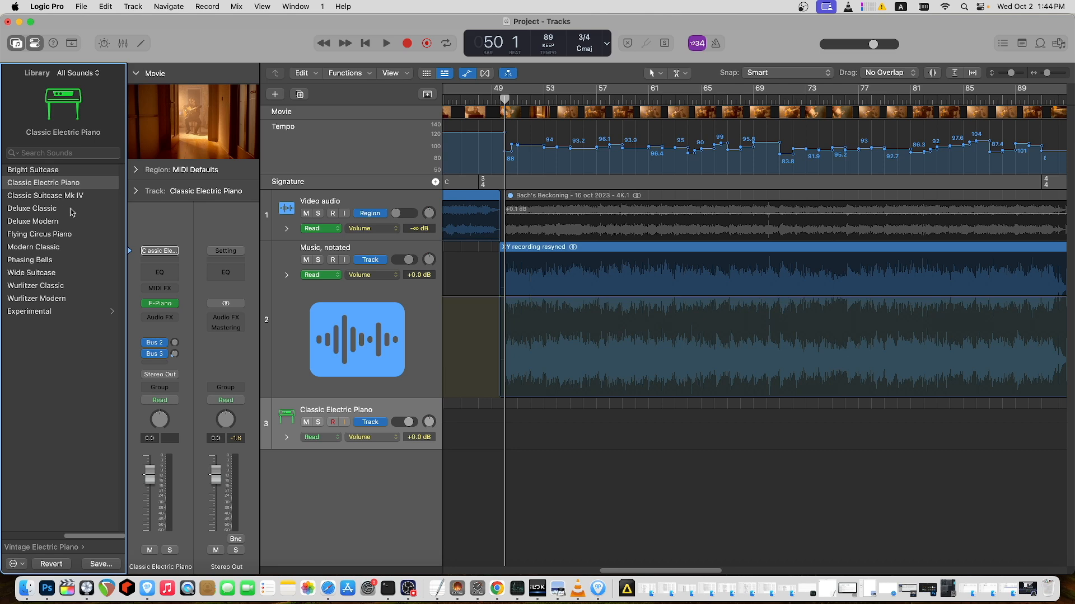
left_click(23, 536)
left_click(21, 210)
left_click(33, 183)
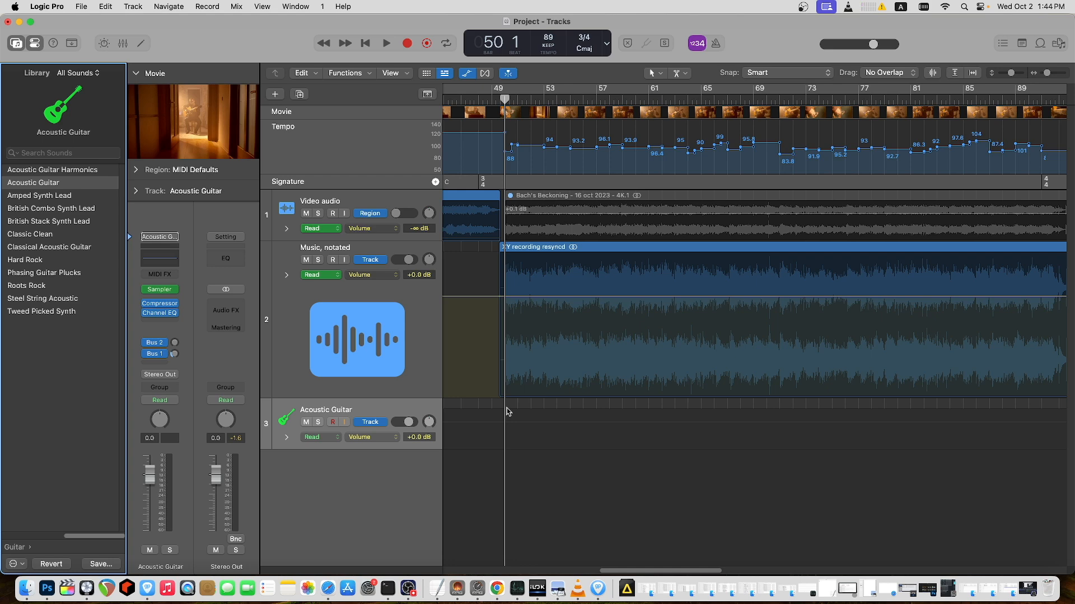
Create a MIDI region on the Acoustic Guitar track and extend it to run from bar 47 to bar 97.
right_click(508, 412)
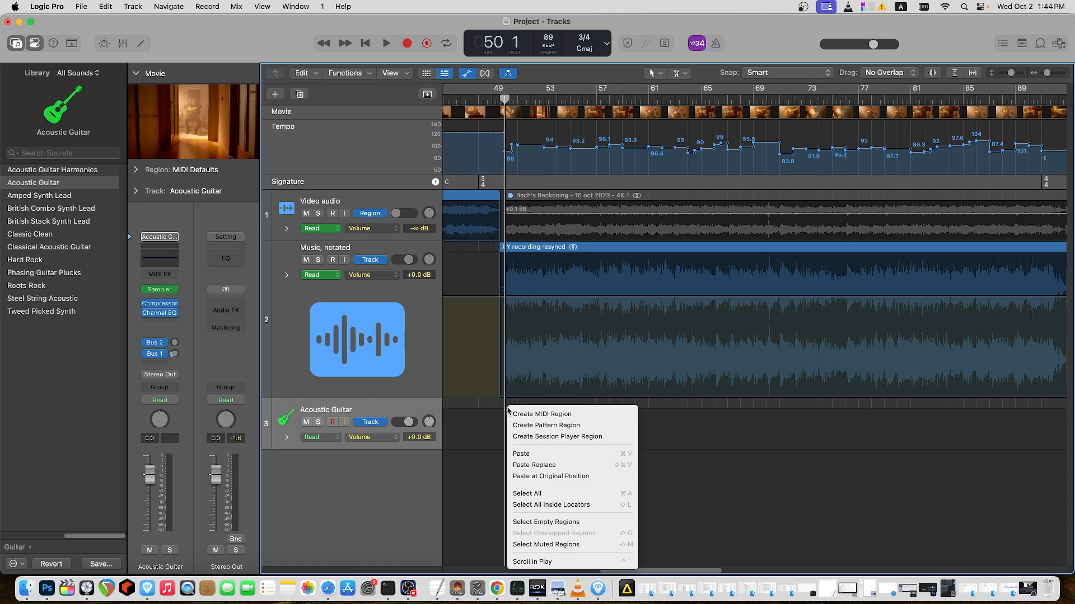
left_click(528, 417)
left_click_drag(517, 445, 661, 445)
left_click_drag(650, 571, 671, 571)
left_click_drag(555, 446, 1033, 454)
left_click_drag(700, 571, 769, 571)
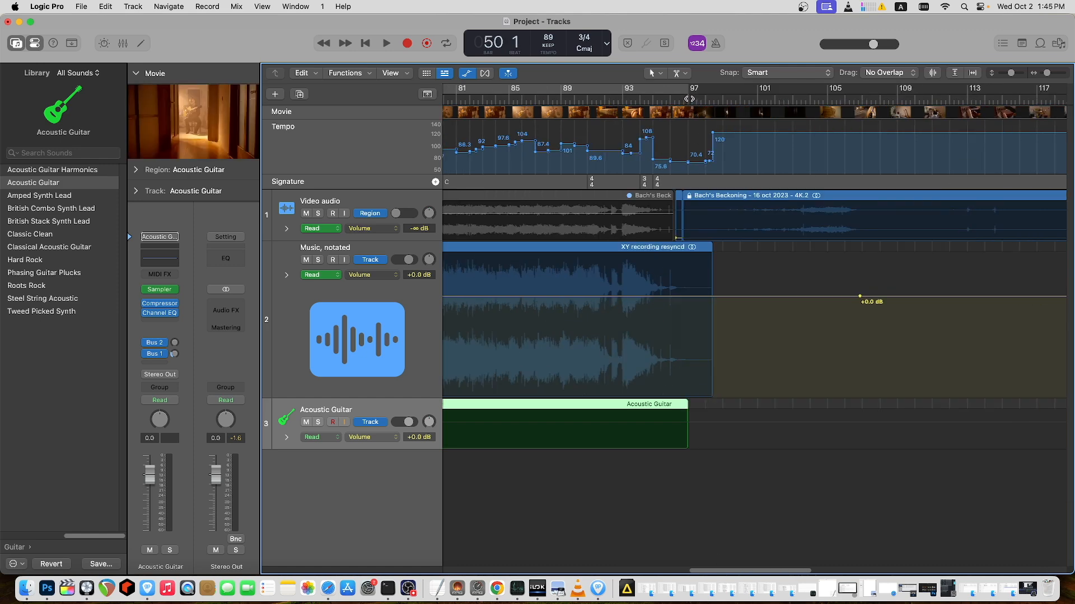
left_click(689, 99)
left_click_drag(725, 571, 605, 570)
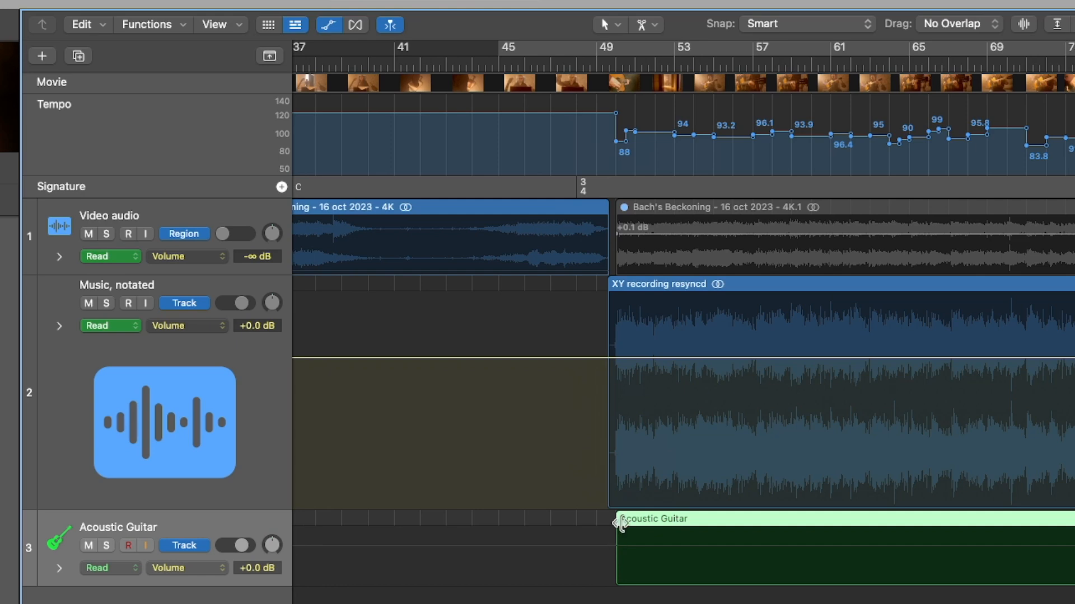
left_click_drag(619, 523, 560, 534)
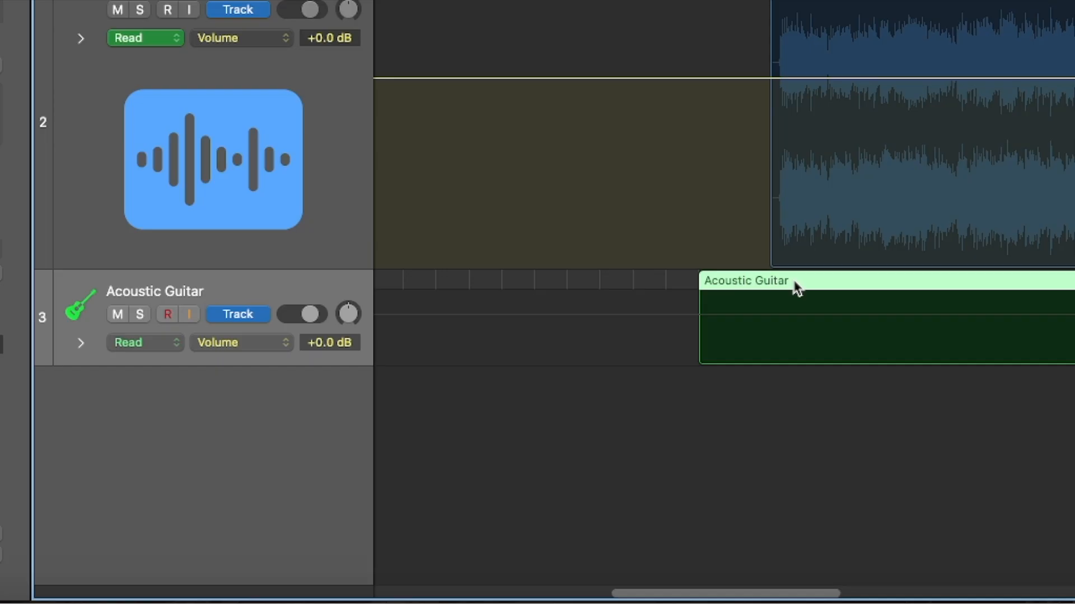
In the Piano Roll, draw one C4 note with the Pencil tool, spanning the whole Acoustic Guitar region.
double_click(624, 525)
left_click_drag(701, 179, 700, 60)
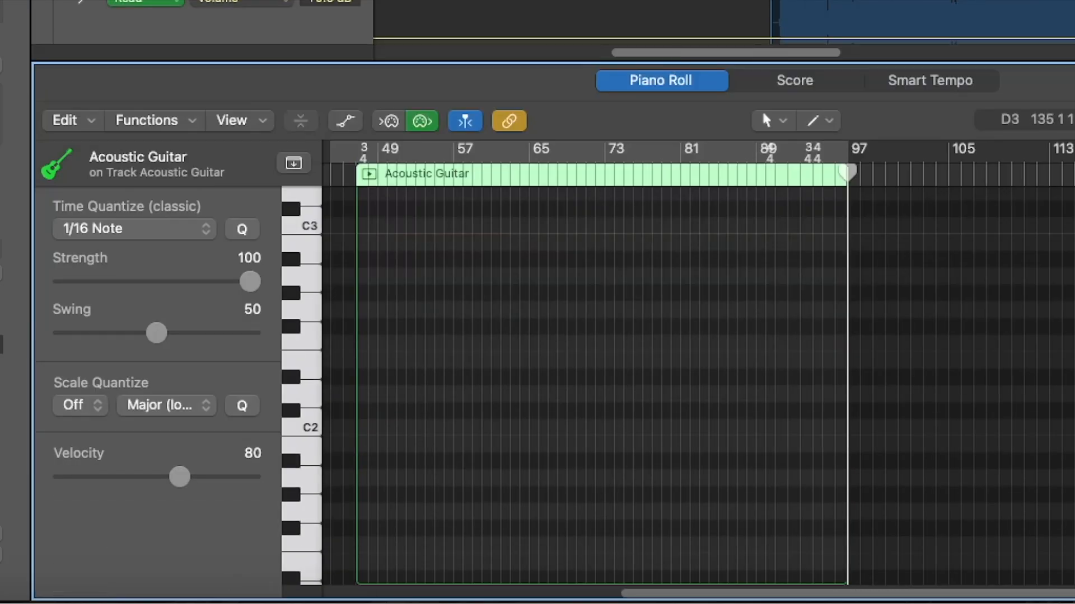
scroll(372, 328, "up", 5)
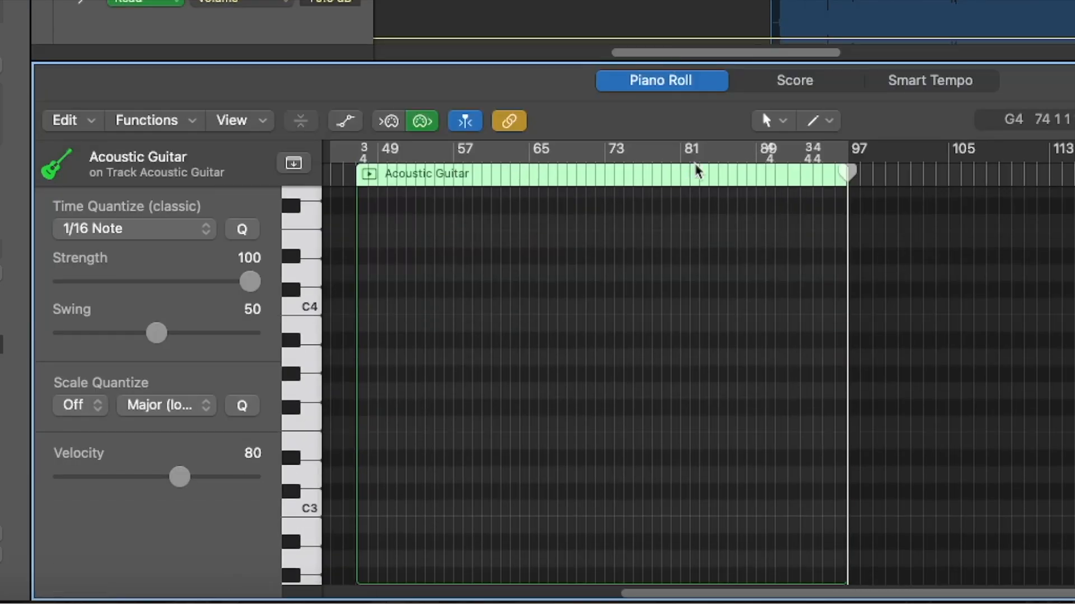
left_click(771, 128)
left_click(809, 168)
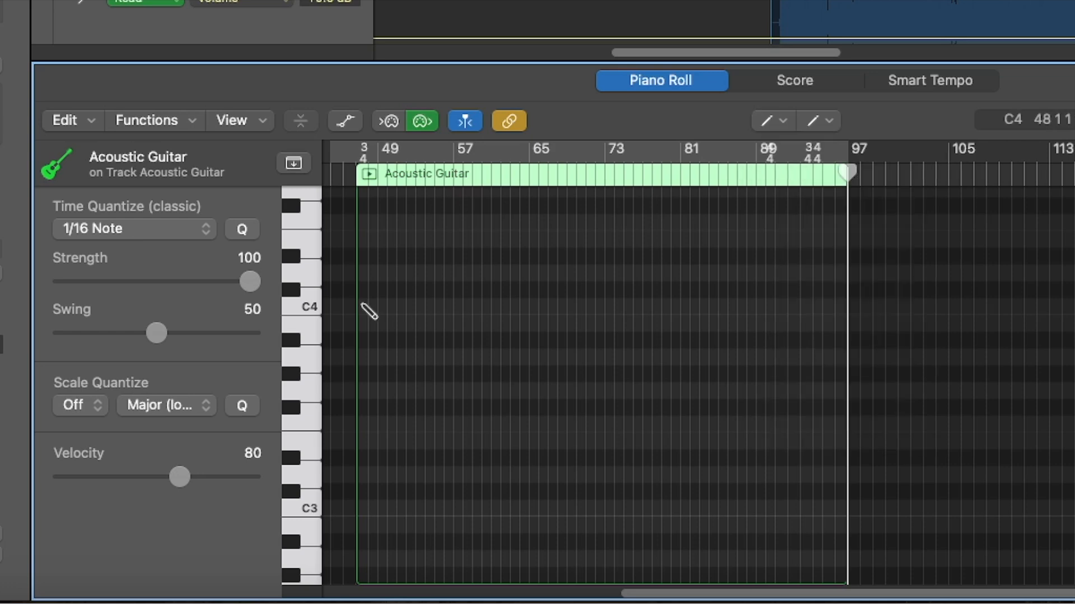
left_click(361, 305)
left_click_drag(361, 307, 356, 318)
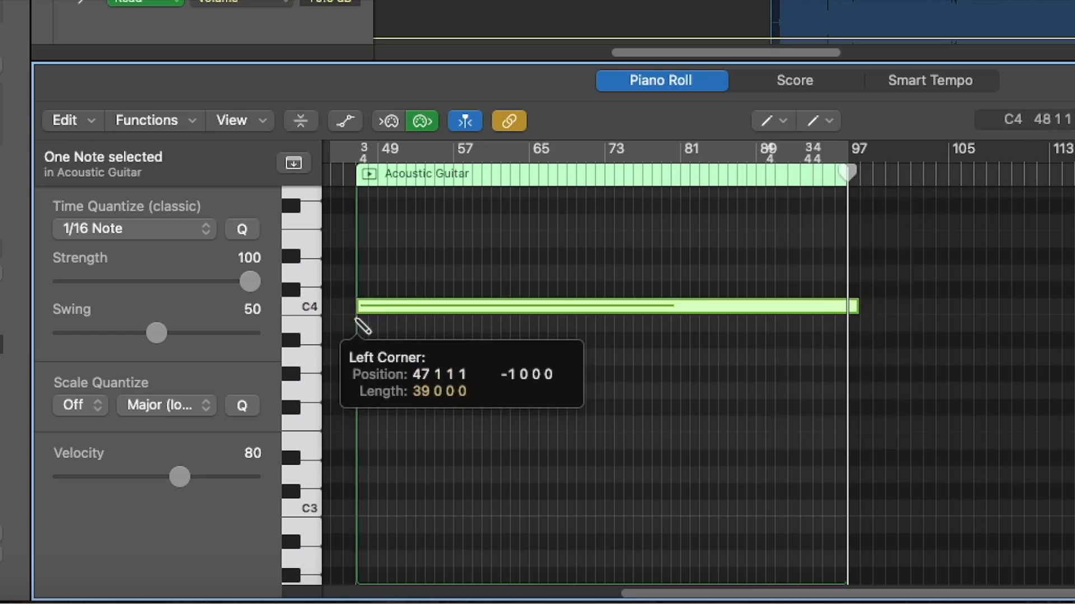
left_click_drag(356, 318, 356, 317)
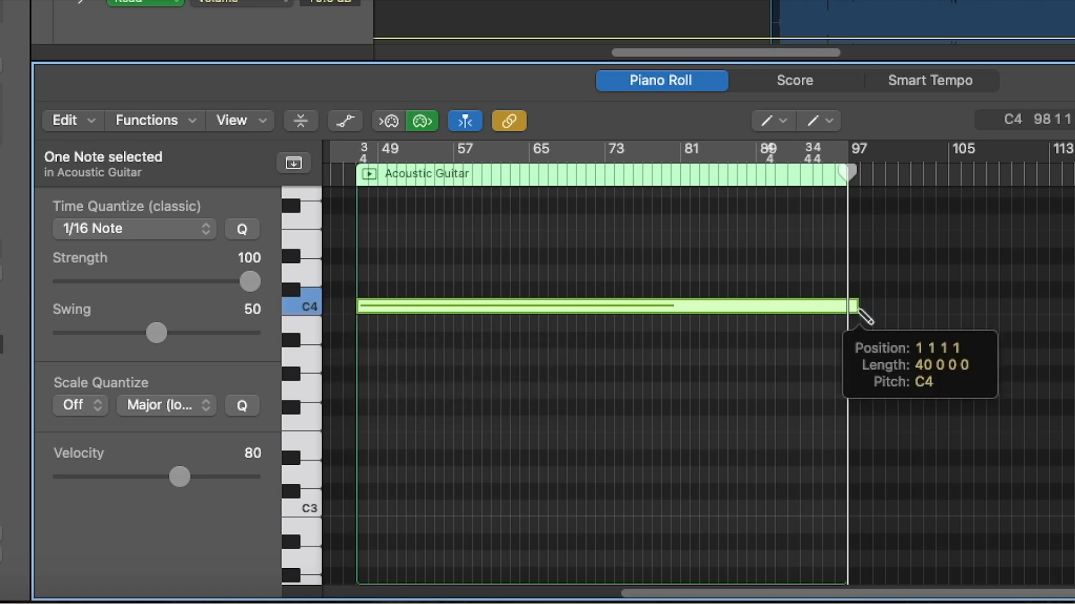
left_click_drag(859, 310, 847, 314)
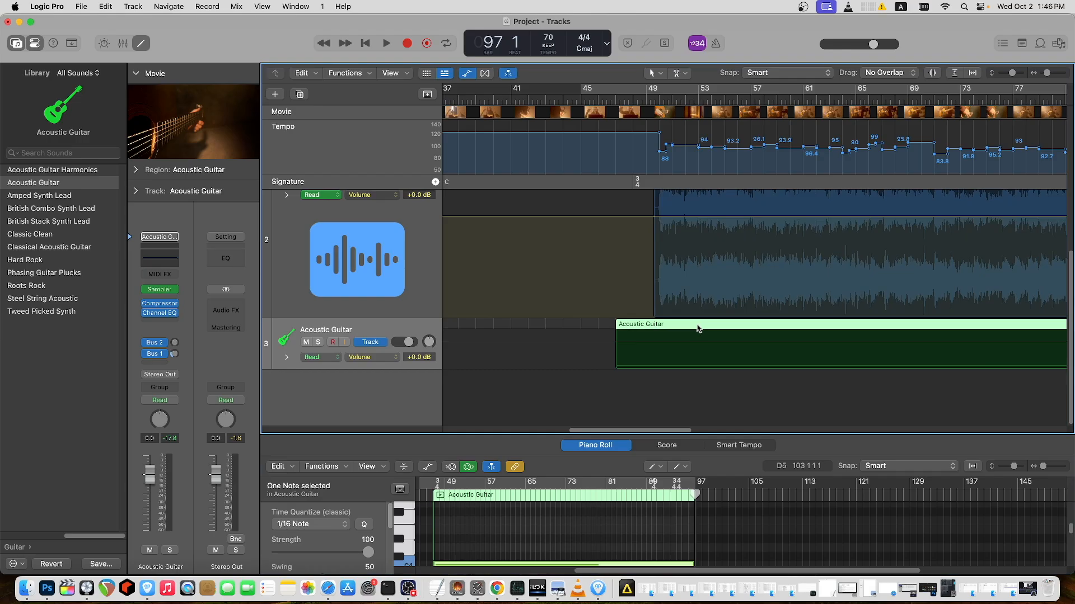
Export the Acoustic Guitar region as a MIDI file named Bach999_TempoMap9 in the TabVideoSync folder.
right_click(697, 328)
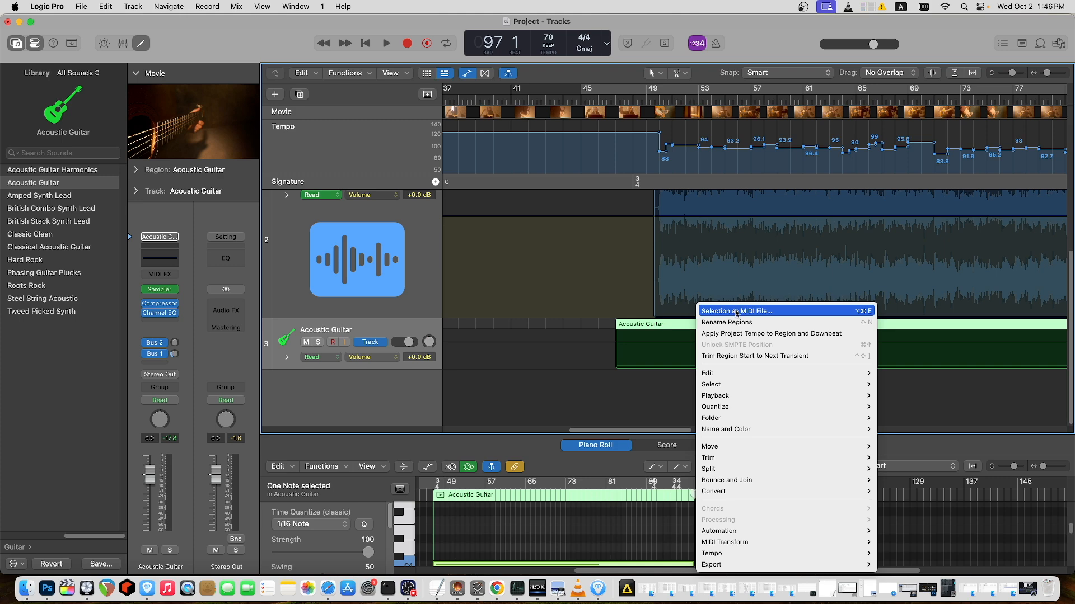
left_click(84, 10)
left_click(82, 6)
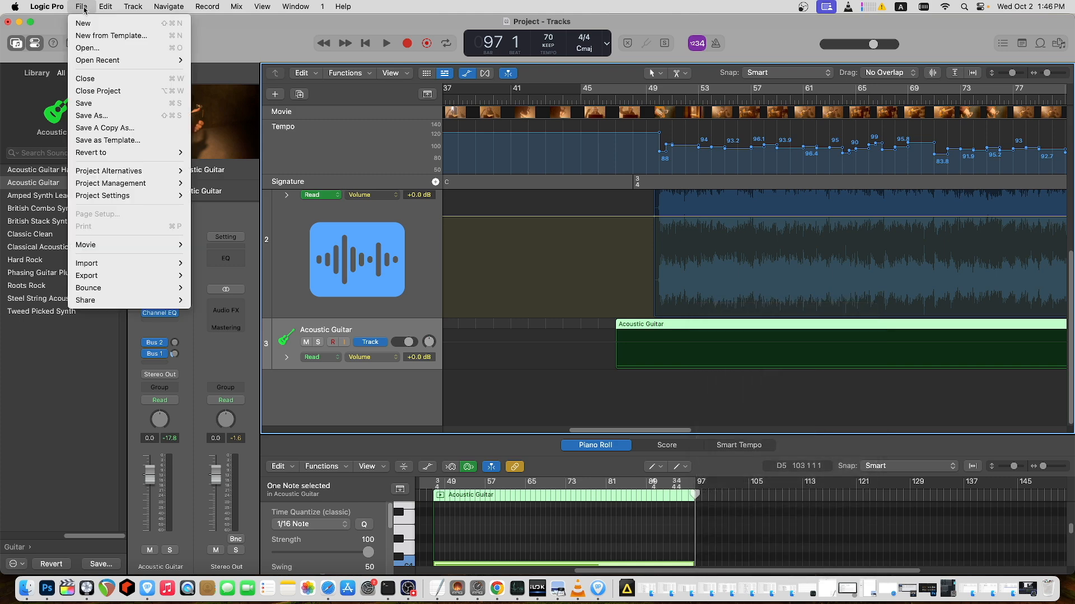
mouse_move(114, 277)
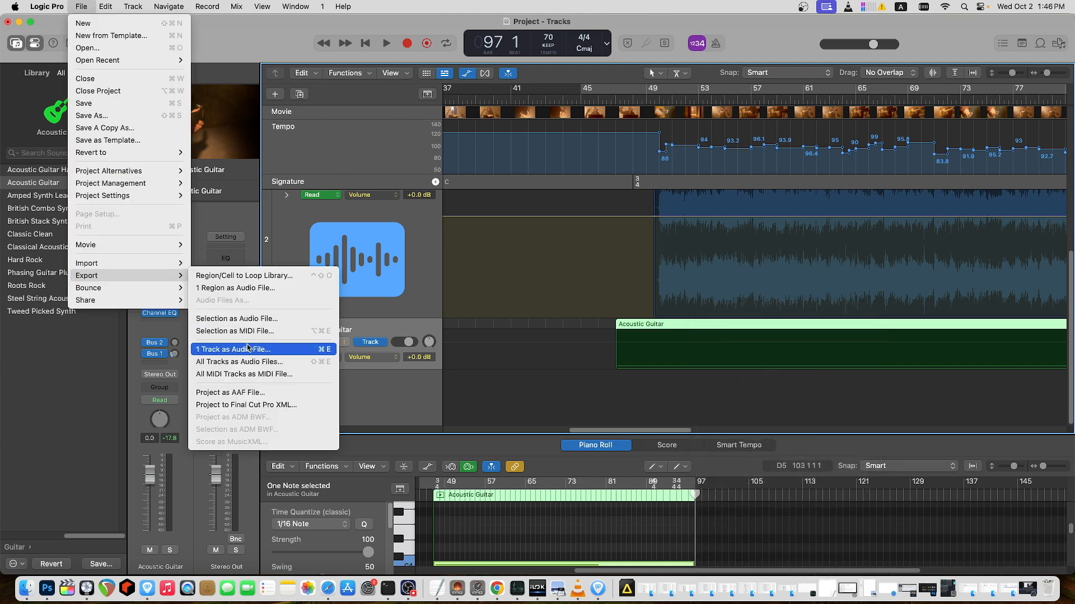
right_click(736, 330)
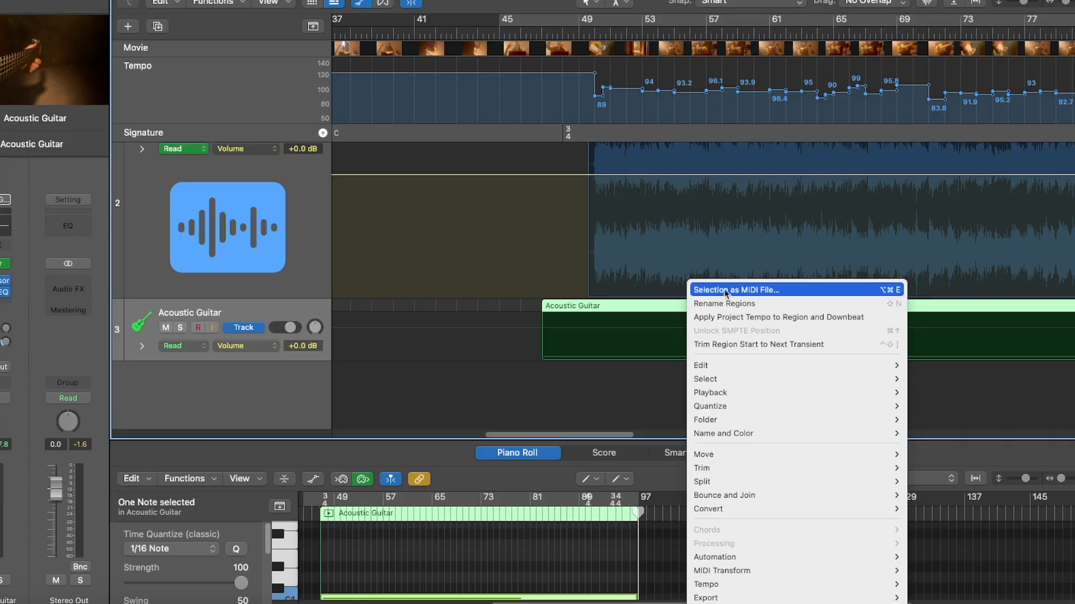
left_click(726, 291)
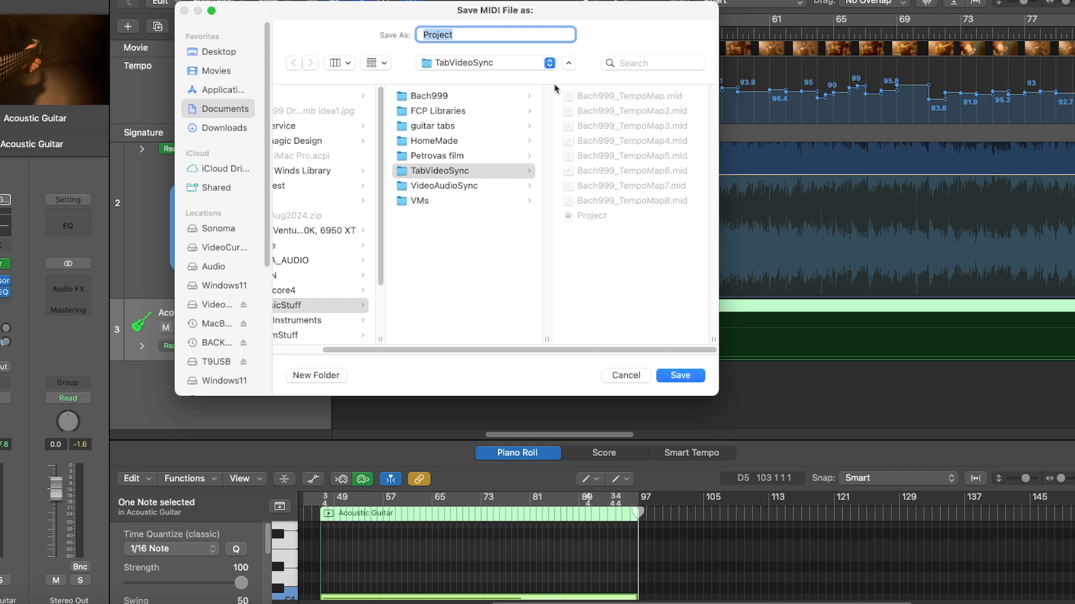
key("BackSpace")
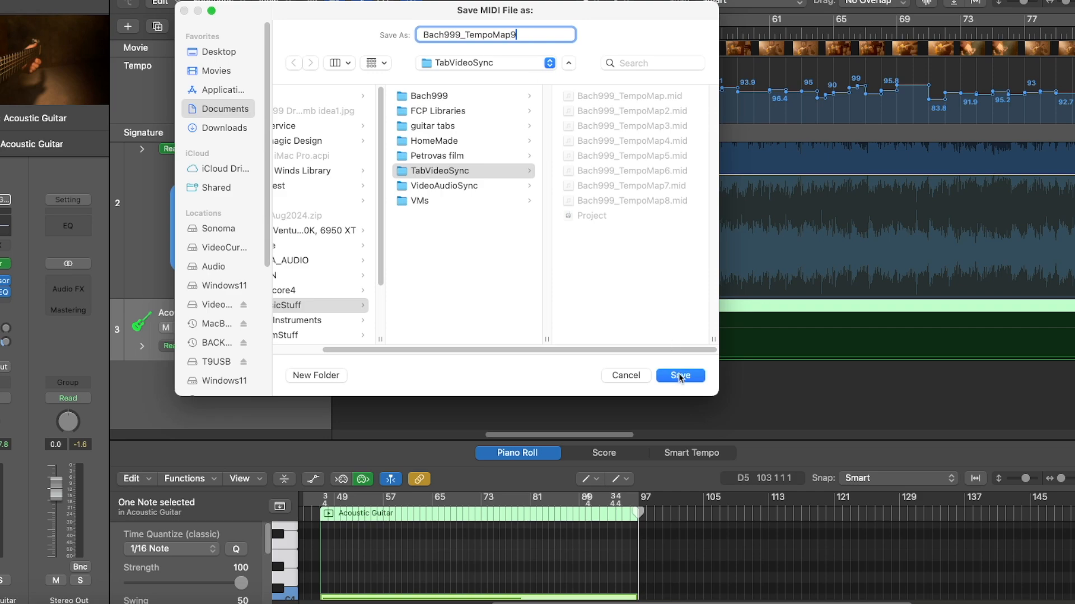
left_click(680, 376)
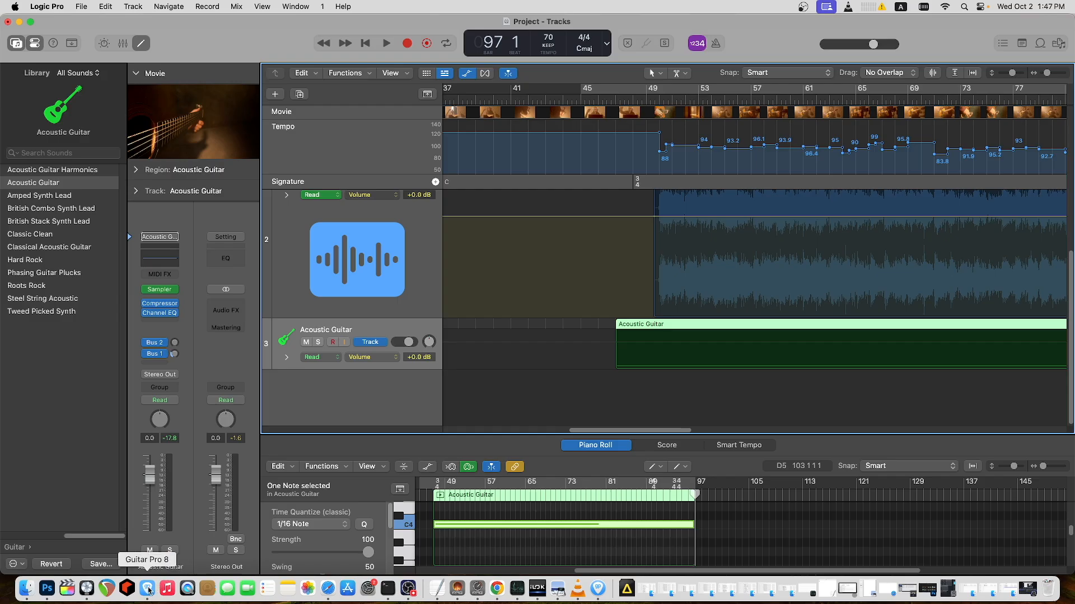
Switch to Guitar Pro 8 and choose Bach999_TempoMap9.mid from the TabVideoSync folder for MIDI import.
left_click(148, 590)
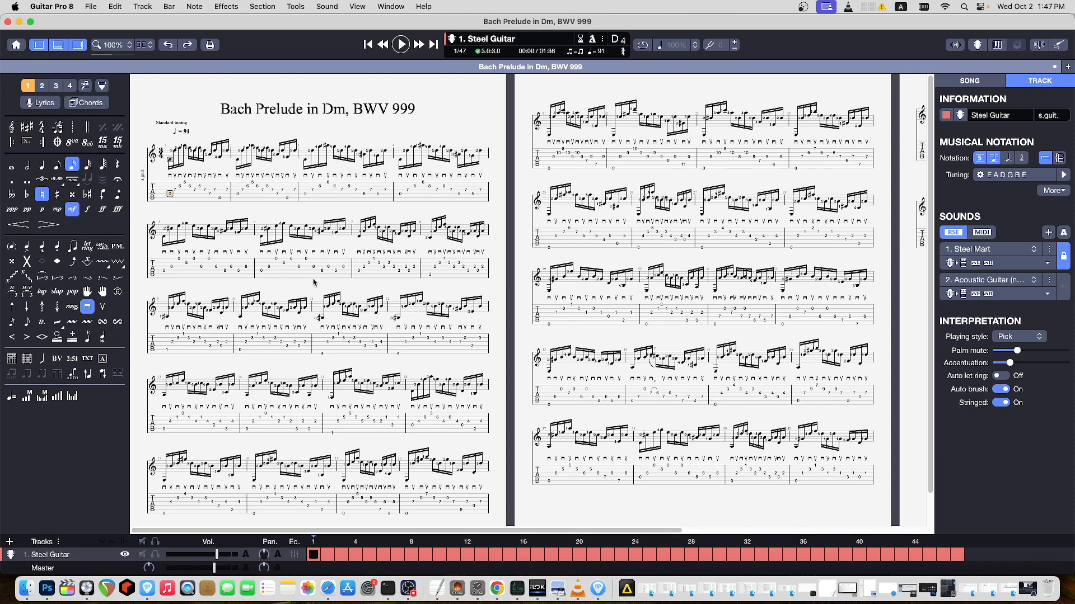
left_click(92, 6)
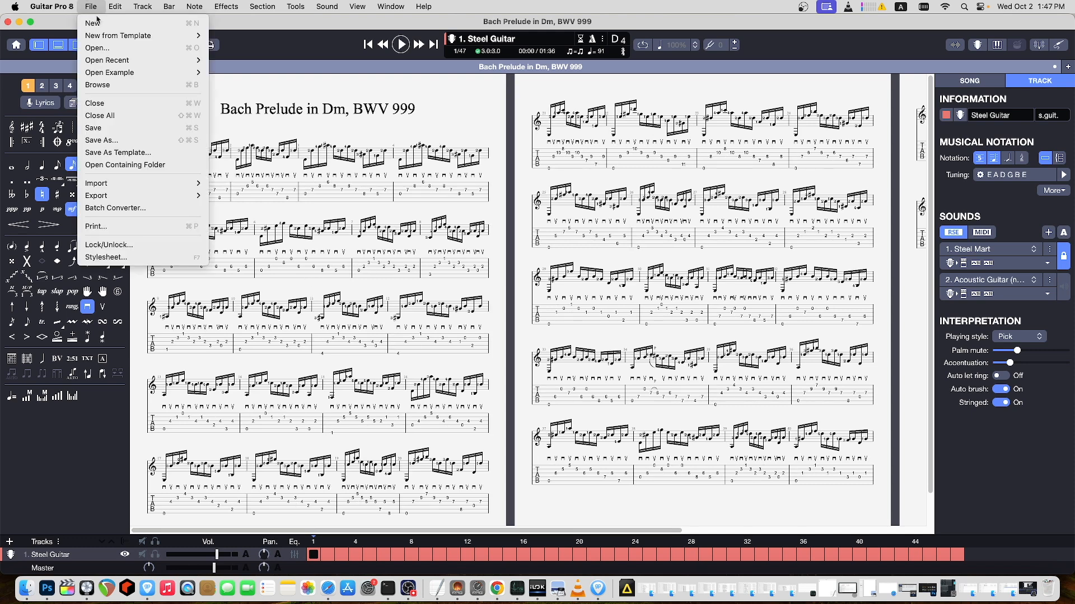
mouse_move(88, 185)
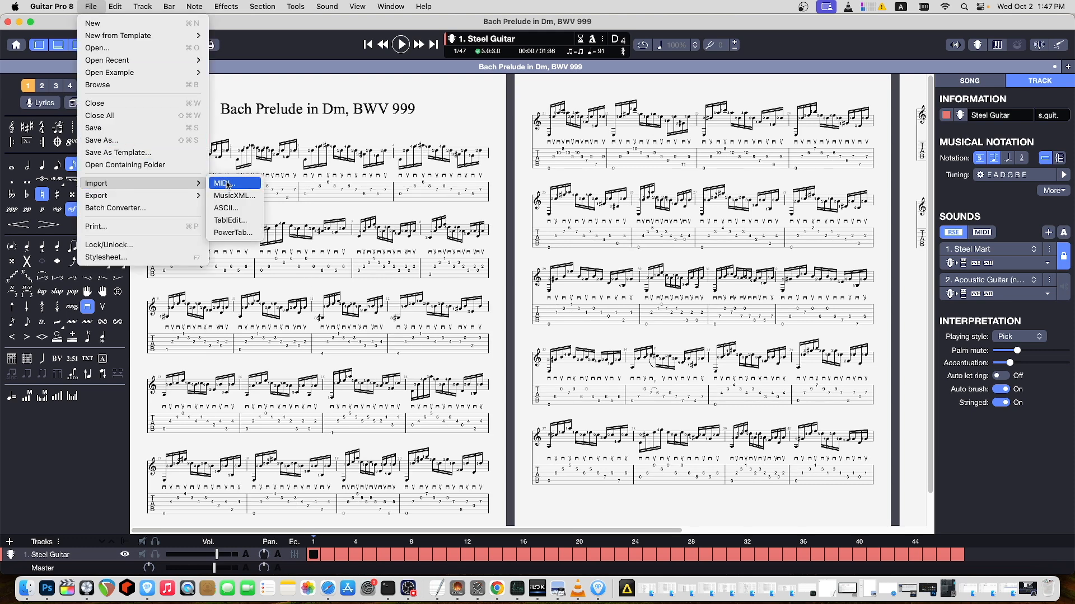
left_click(227, 185)
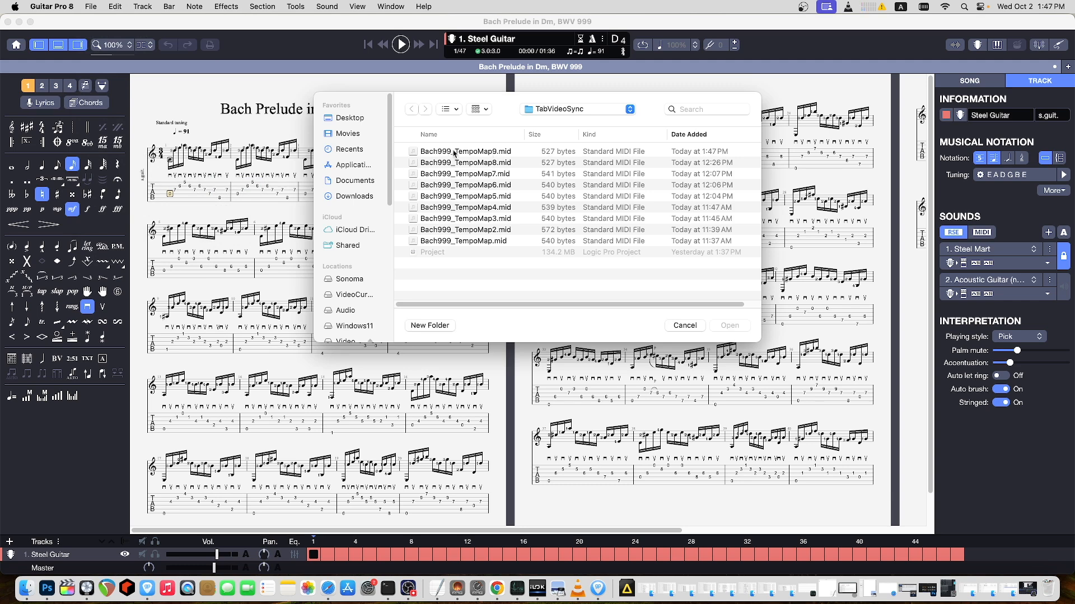
double_click(493, 151)
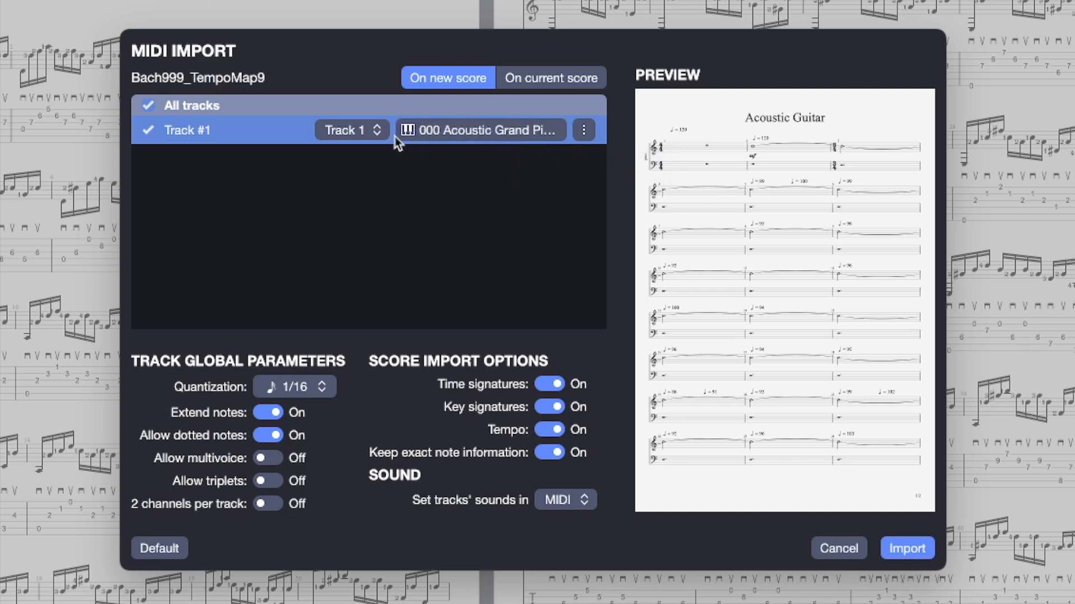
Assign the 024 Acoustic Guitar (nylon) MIDI instrument to Track #1 and import the file on a new score.
left_click(475, 130)
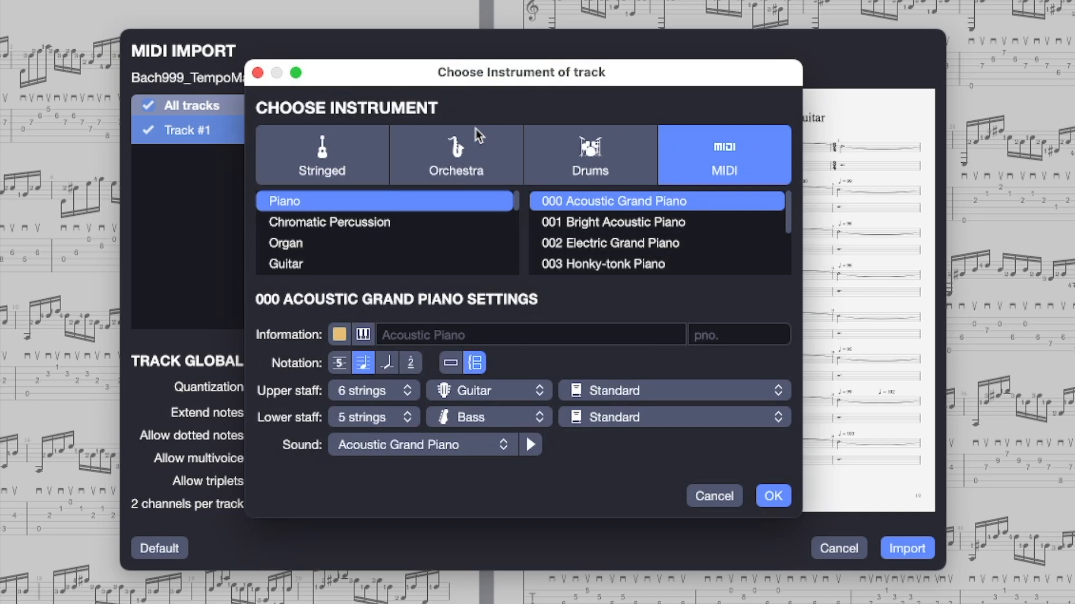
left_click(285, 264)
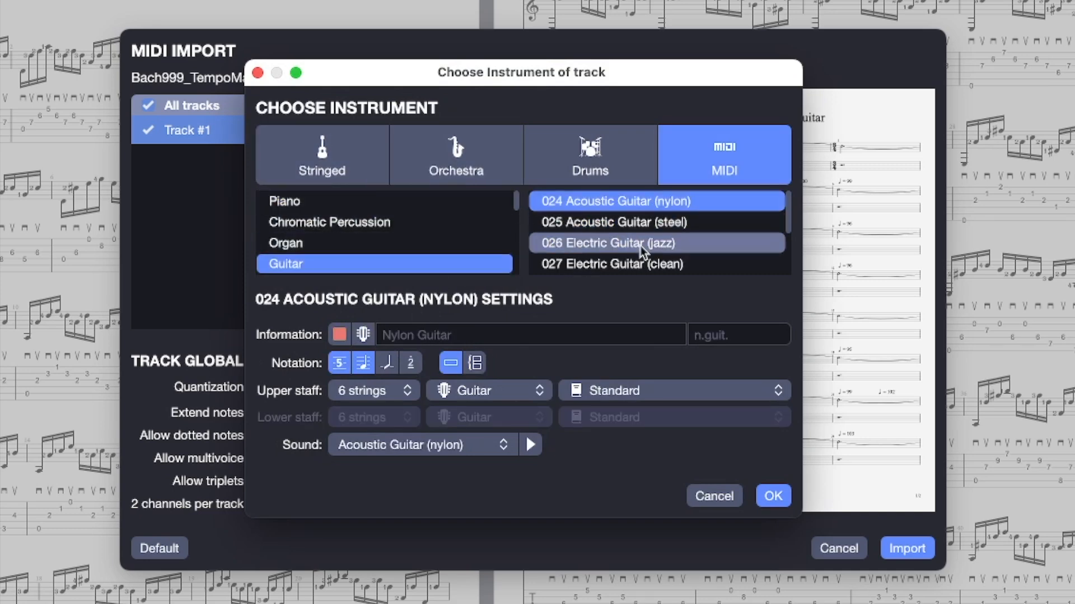
left_click(773, 496)
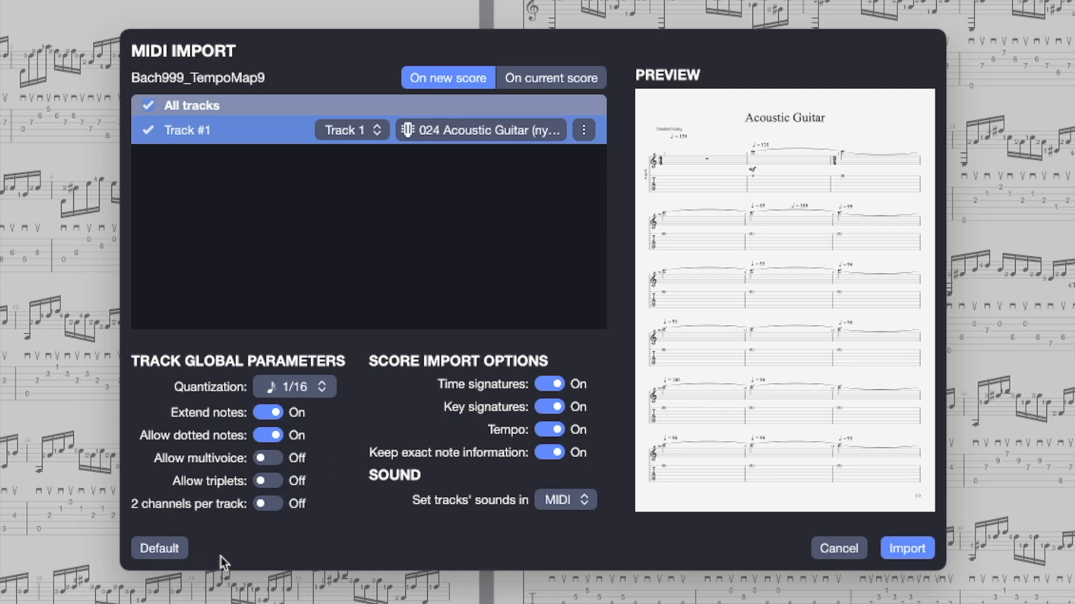
left_click(906, 548)
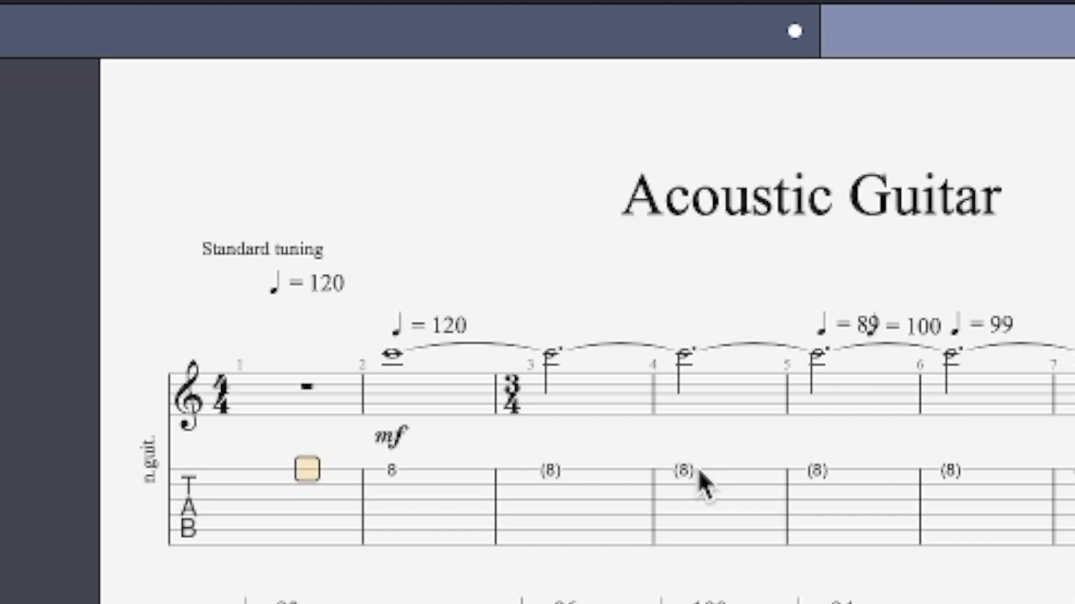
Delete the first four bars of the imported Nylon Guitar track, ahead of the 89 tempo mark.
left_click(291, 396)
left_click_drag(288, 394, 780, 412)
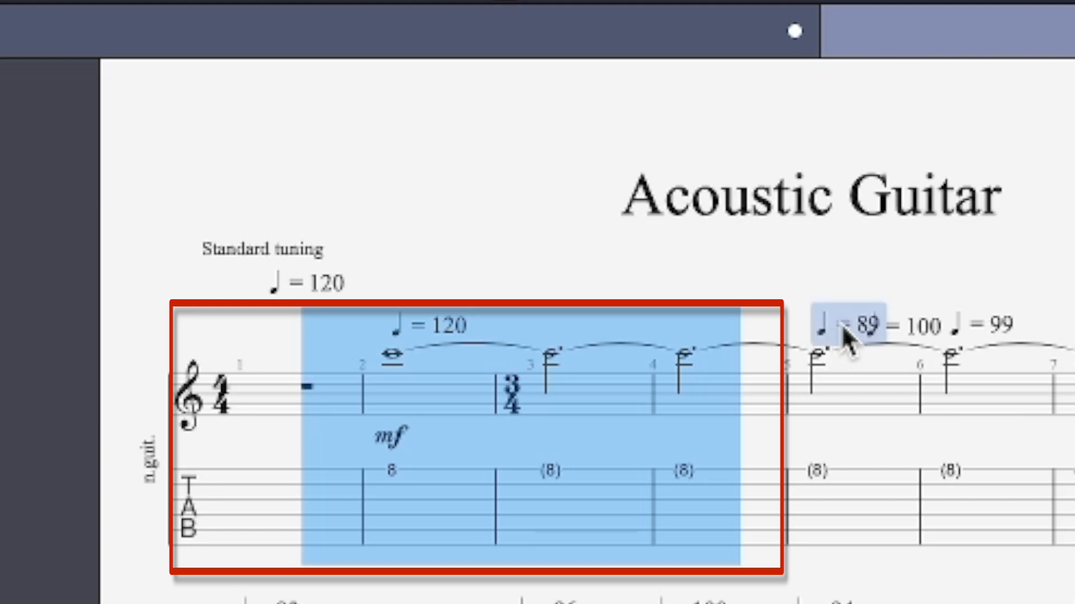
right_click(576, 524)
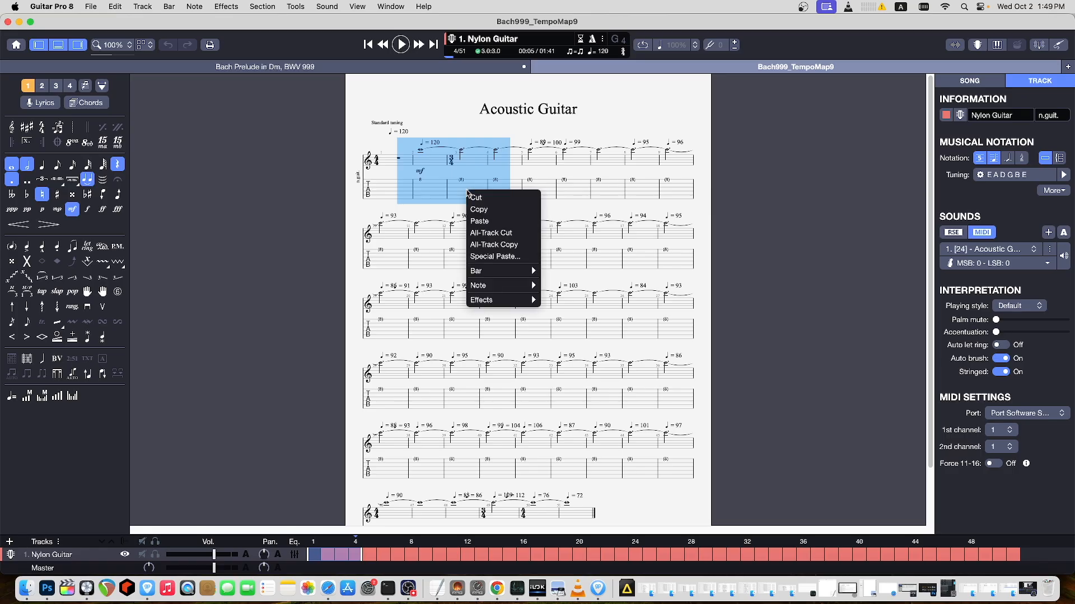
mouse_move(484, 271)
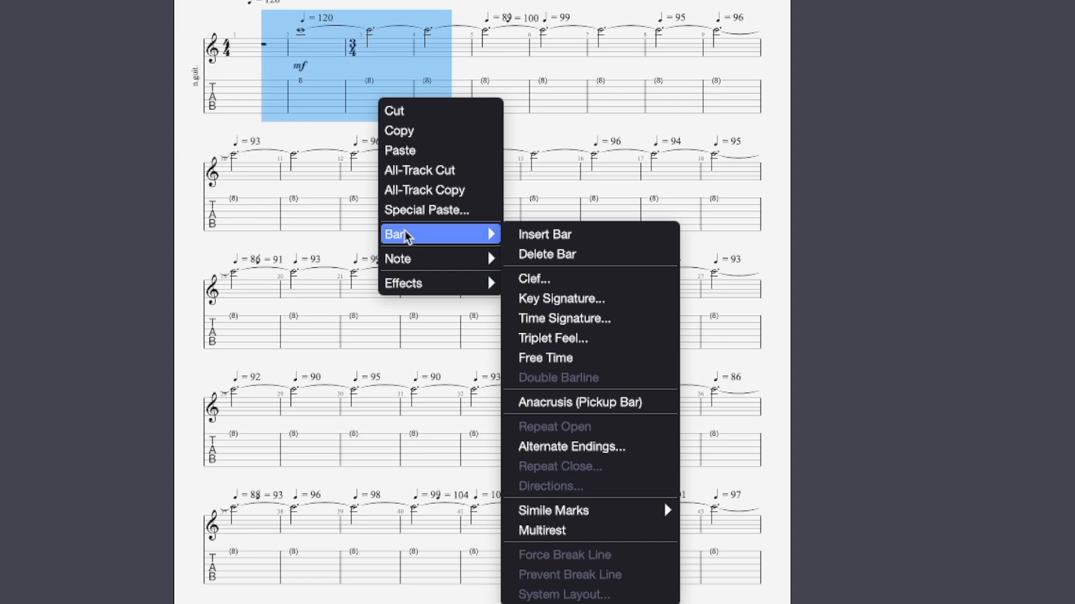
left_click(564, 255)
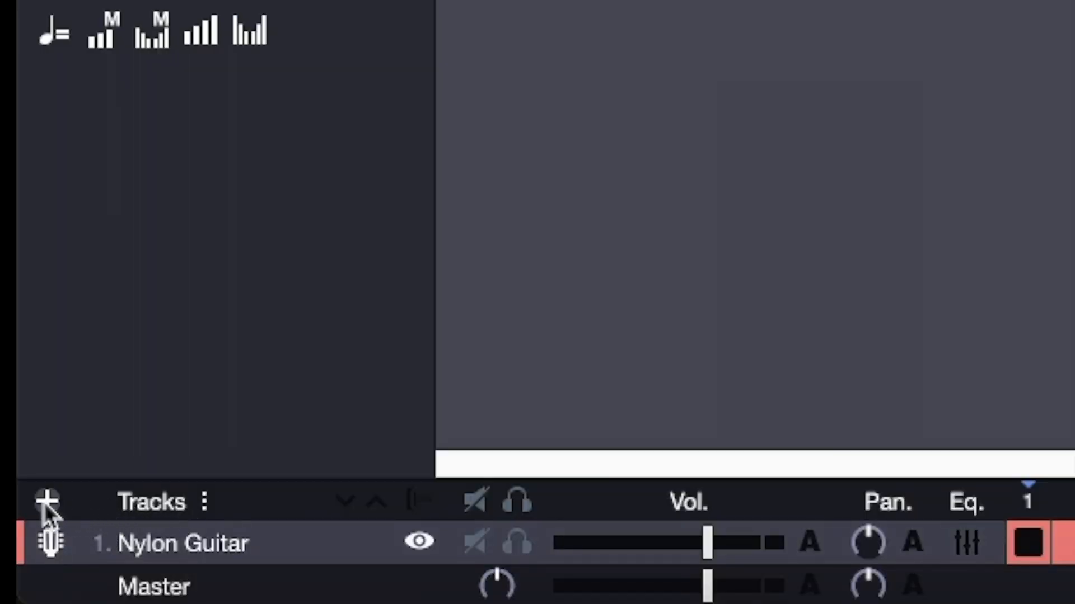
Add a Steel acoustic guitar track with standard tuning and paste the copied prelude notes into it from bar 1.
left_click(47, 502)
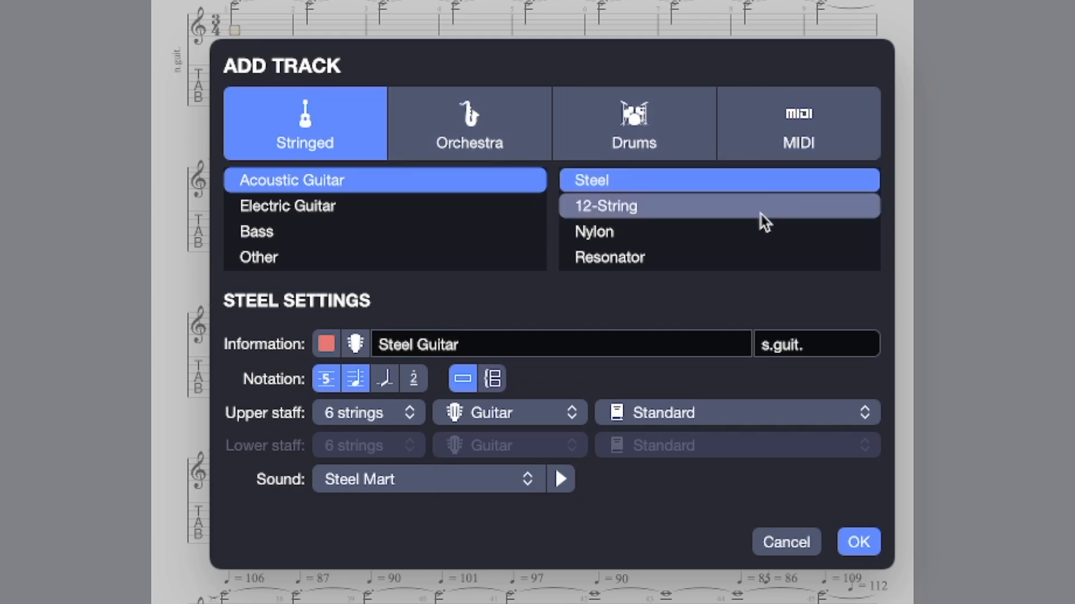
left_click(859, 542)
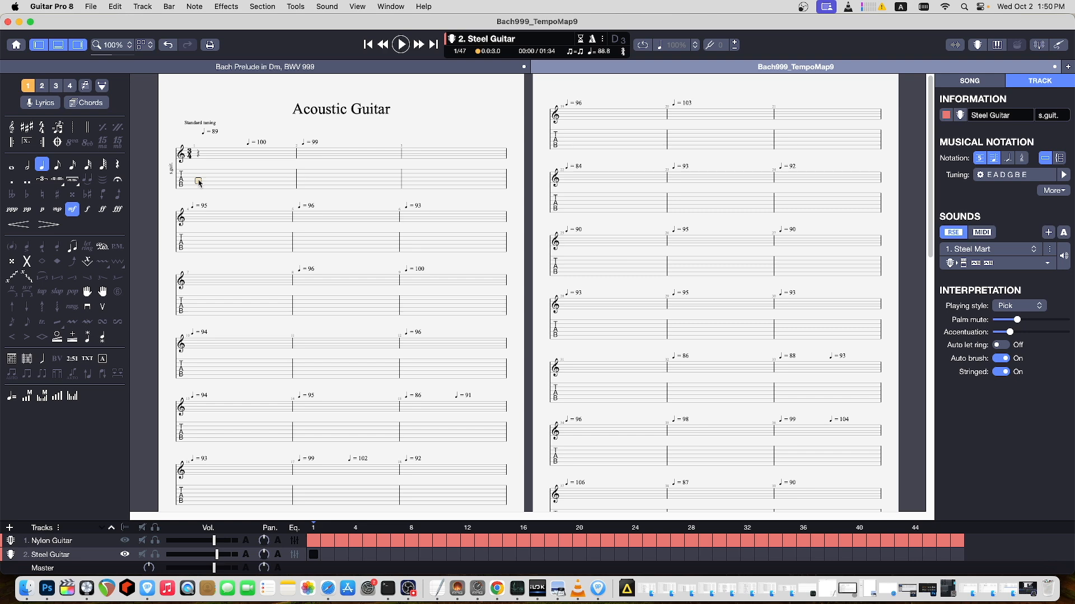
key("super+v")
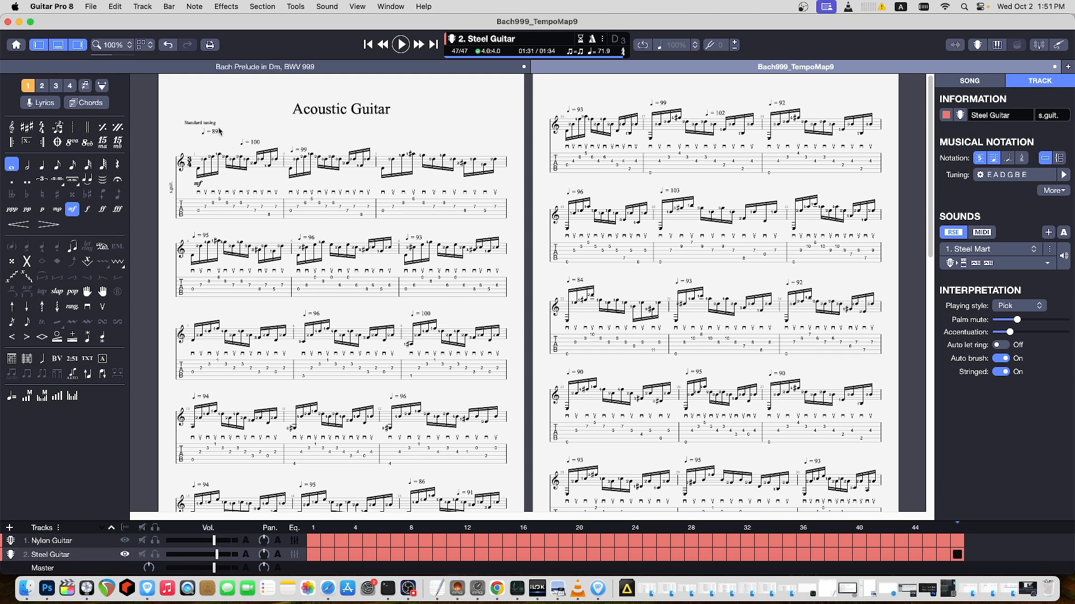
Copy the original score's title and set the tempo map score's title to "Bach Prelude in Dm, BWV 999".
left_click(294, 69)
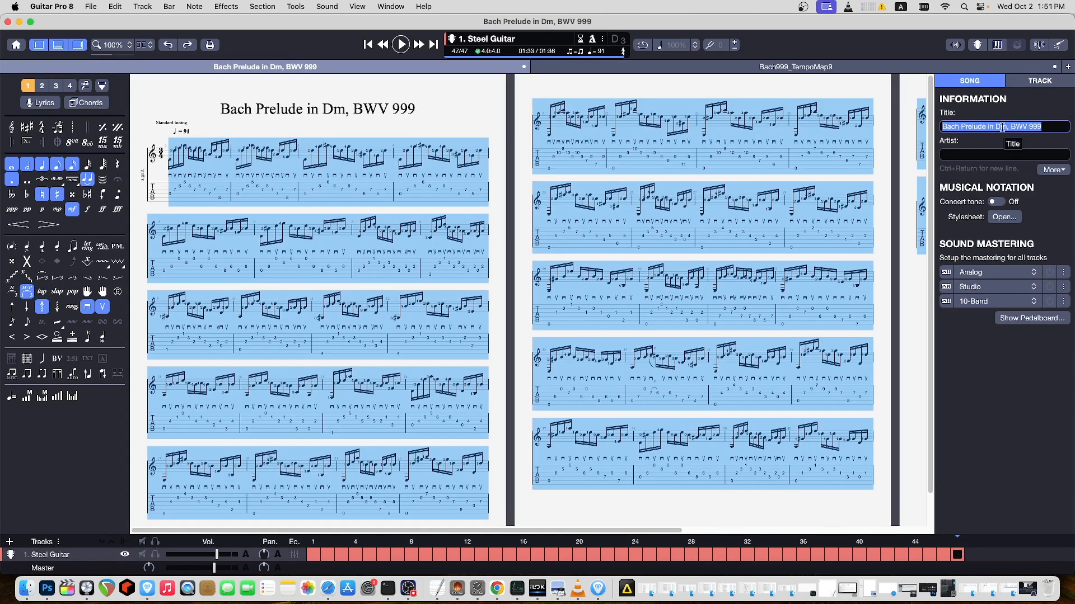
left_click_drag(993, 127, 902, 127)
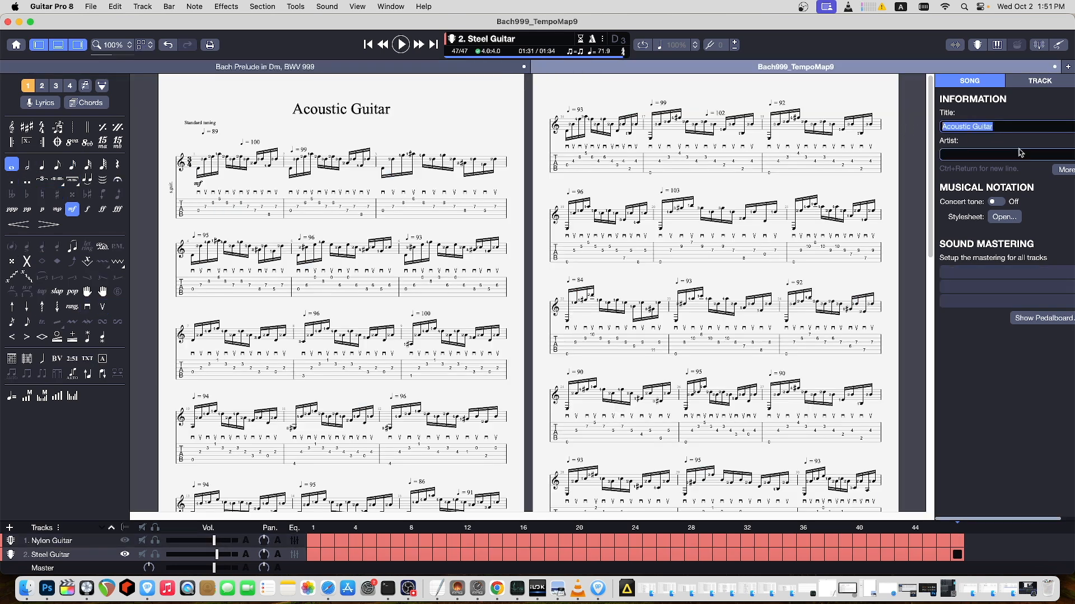
type("Bach Prelude in Dm, BWV 999")
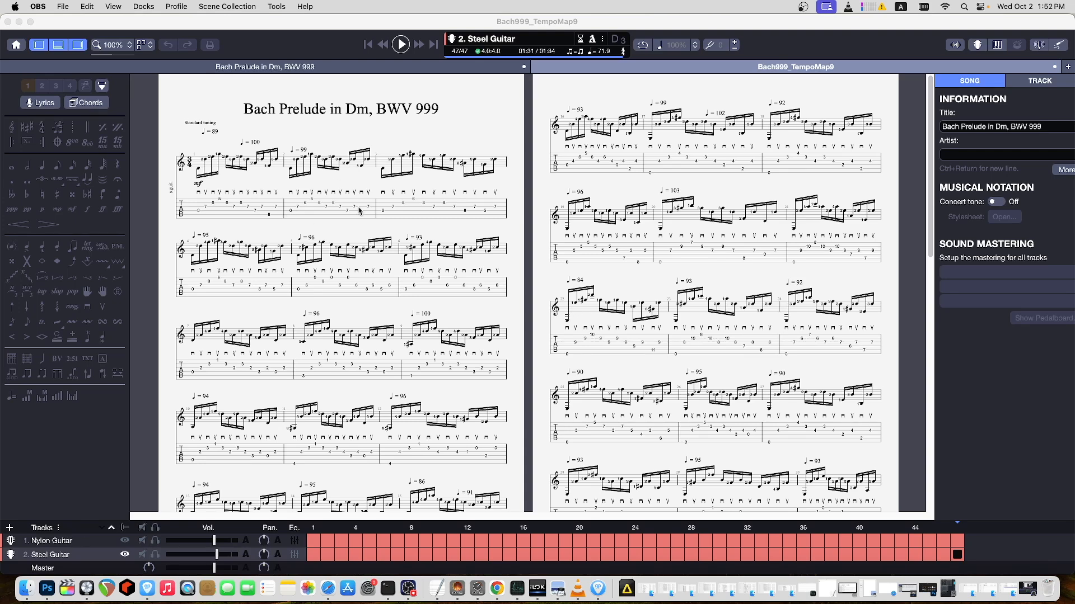
Delete the Nylon Guitar track from the tempo map score, keeping only the Steel Guitar track.
left_click(52, 541)
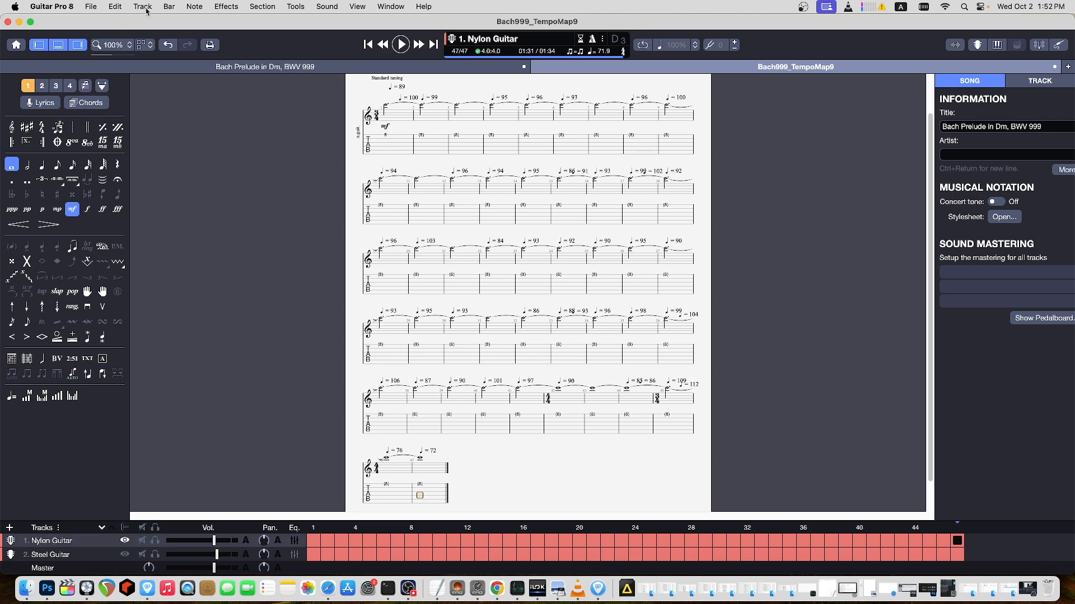
left_click(147, 8)
left_click(143, 35)
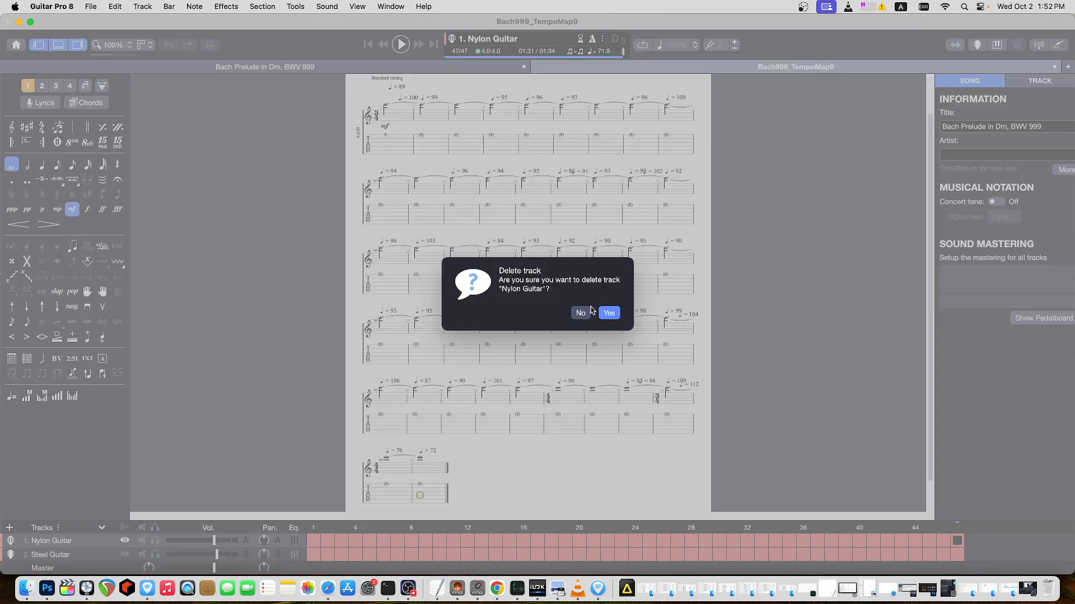
left_click(609, 313)
scroll(910, 512, "up", 10)
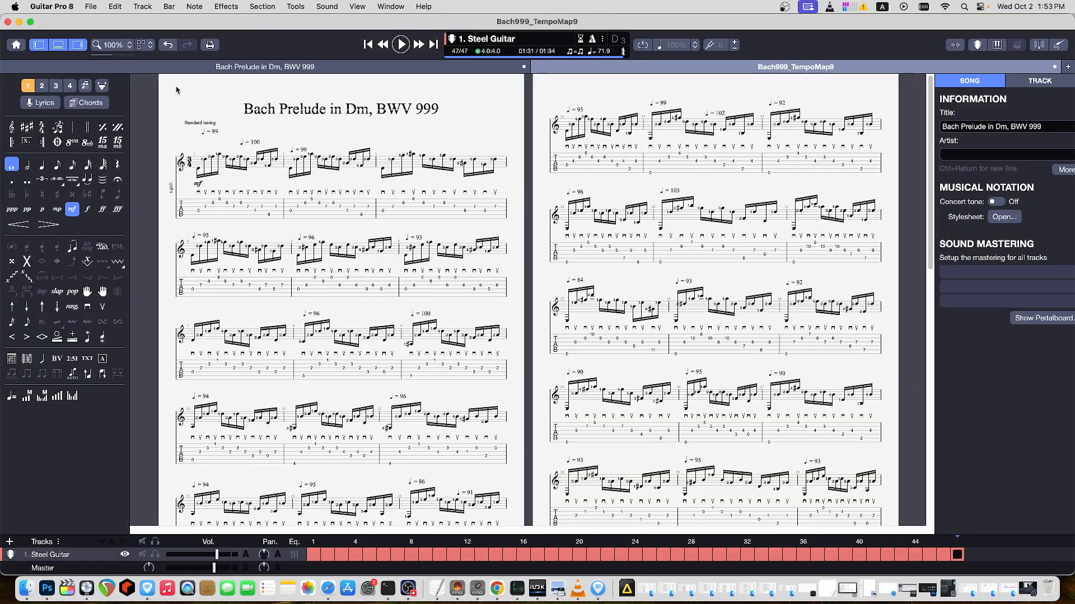
In the score's stylesheet, set a user-defined page format of 300 x 100 mm and apply it.
left_click(91, 6)
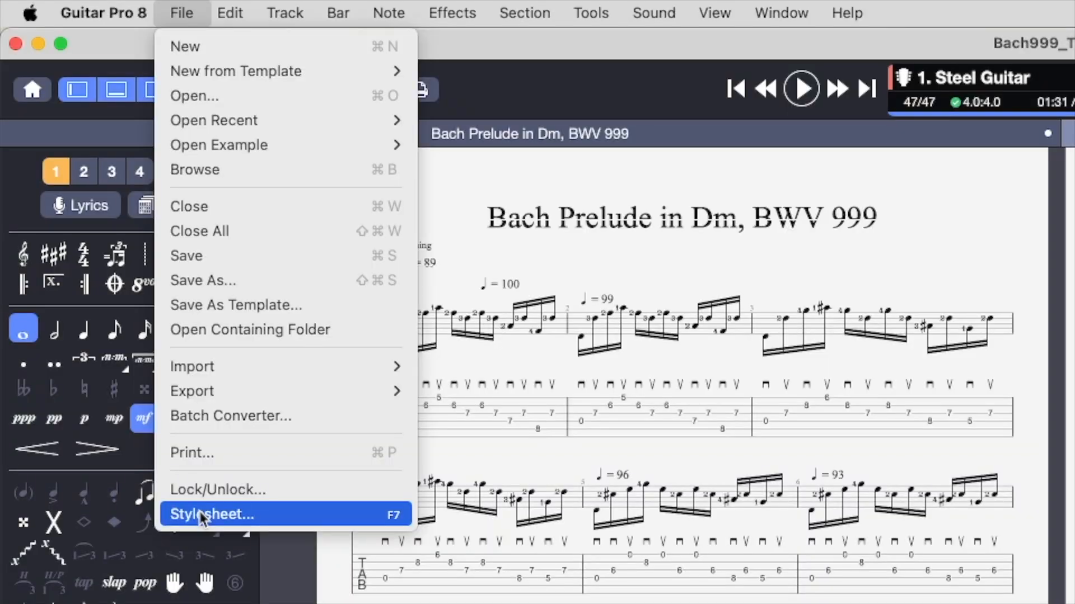
left_click(202, 516)
left_click(449, 191)
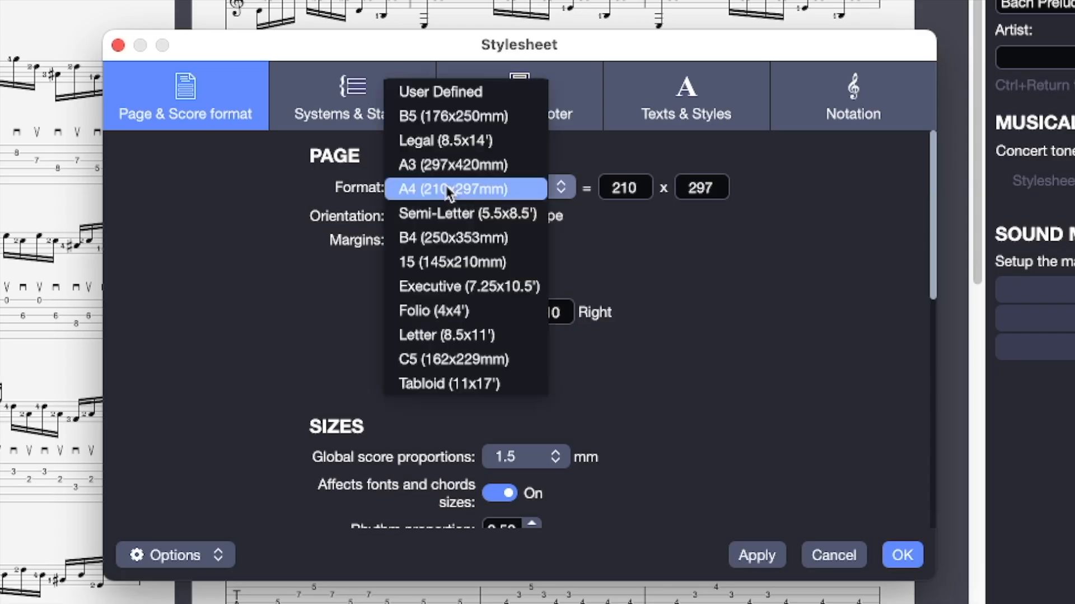
left_click(449, 191)
left_click(622, 188)
double_click(629, 188)
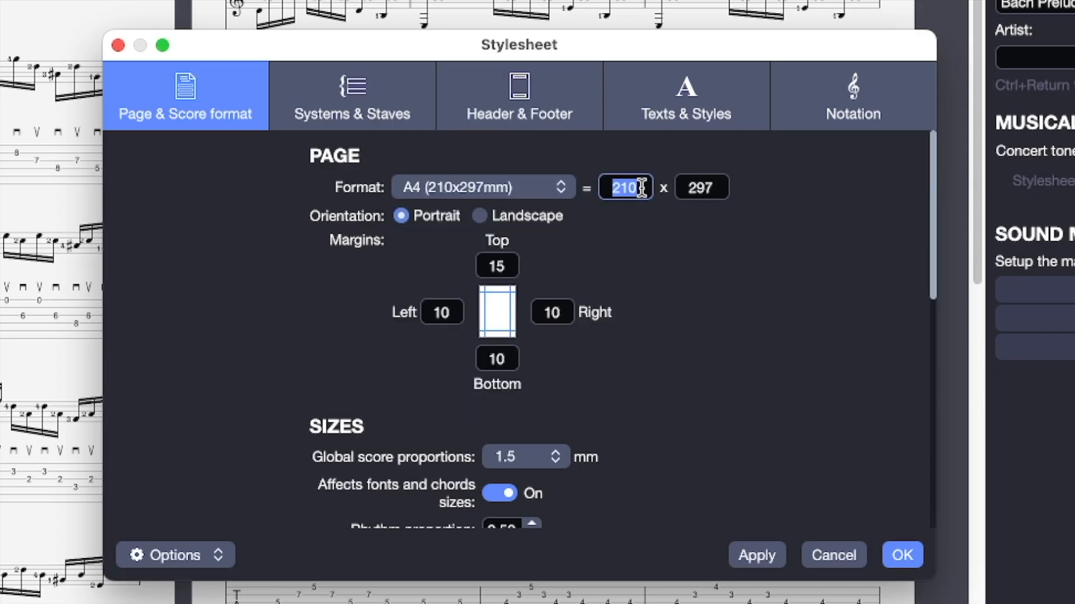
type("300")
double_click(702, 187)
type("100")
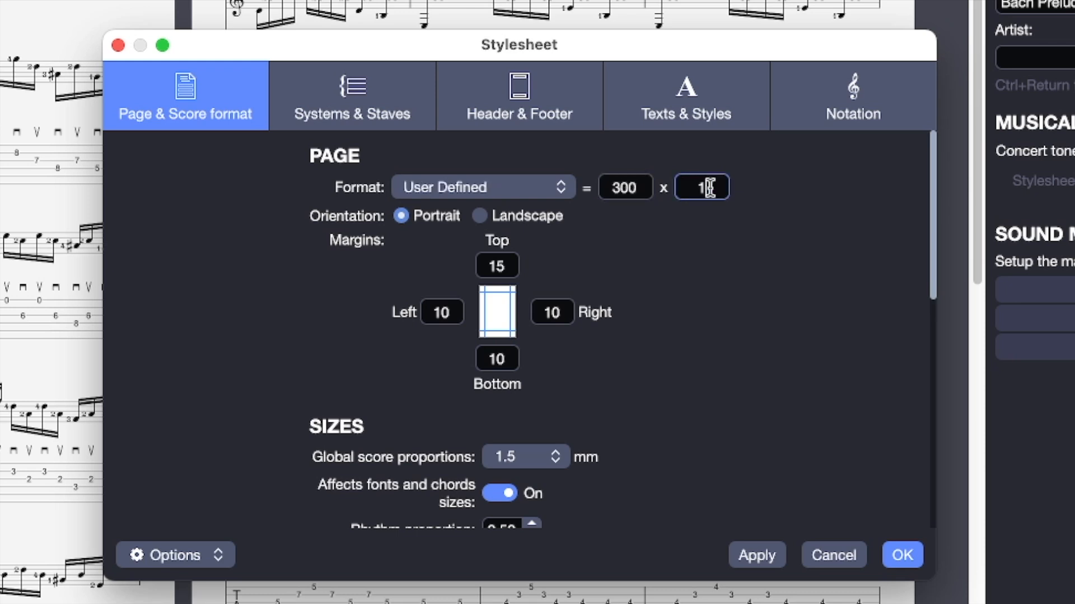
left_click(902, 555)
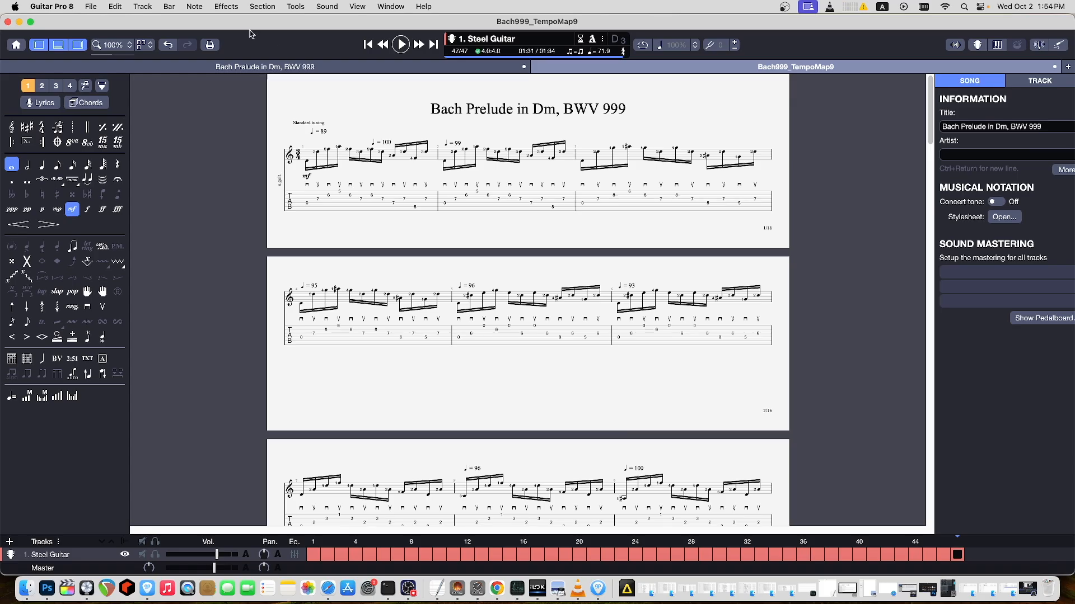
Set the score's system layout to a fixed count of 4 bars per system with the same size for all bars.
left_click(167, 7)
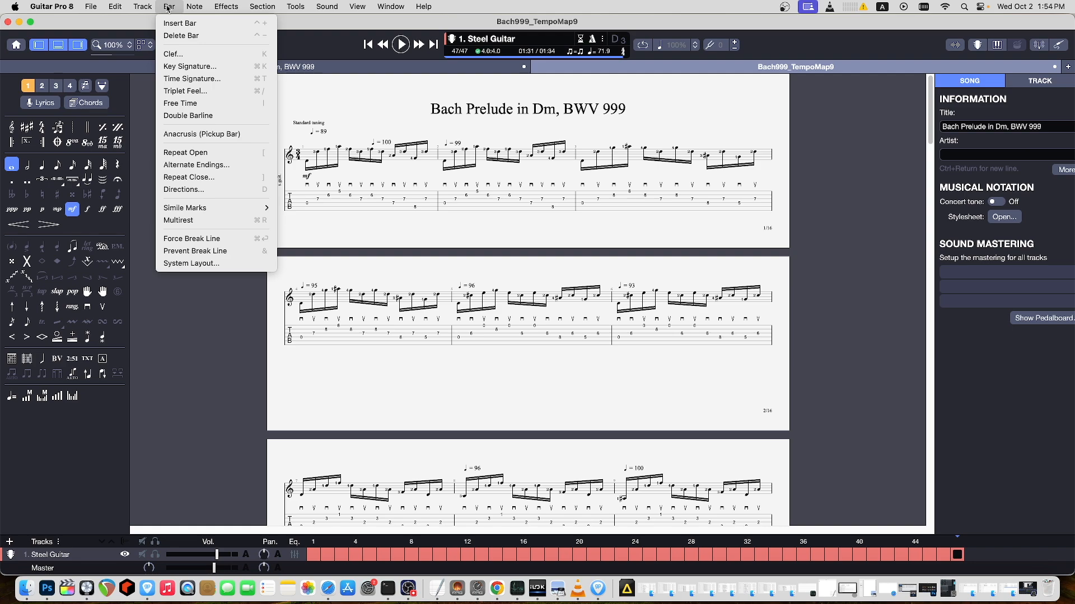
left_click(185, 264)
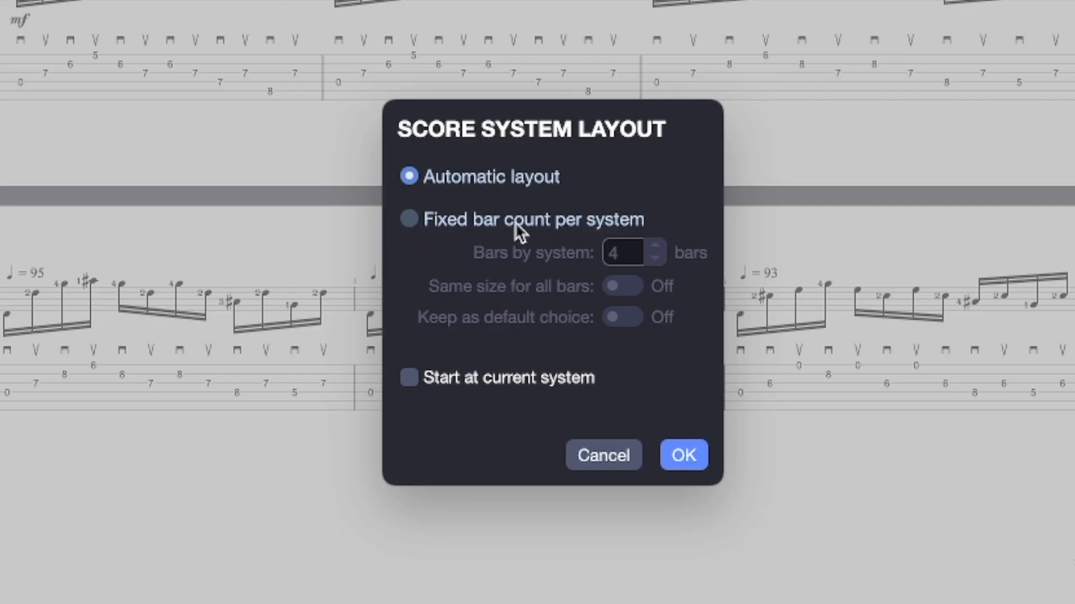
left_click(475, 262)
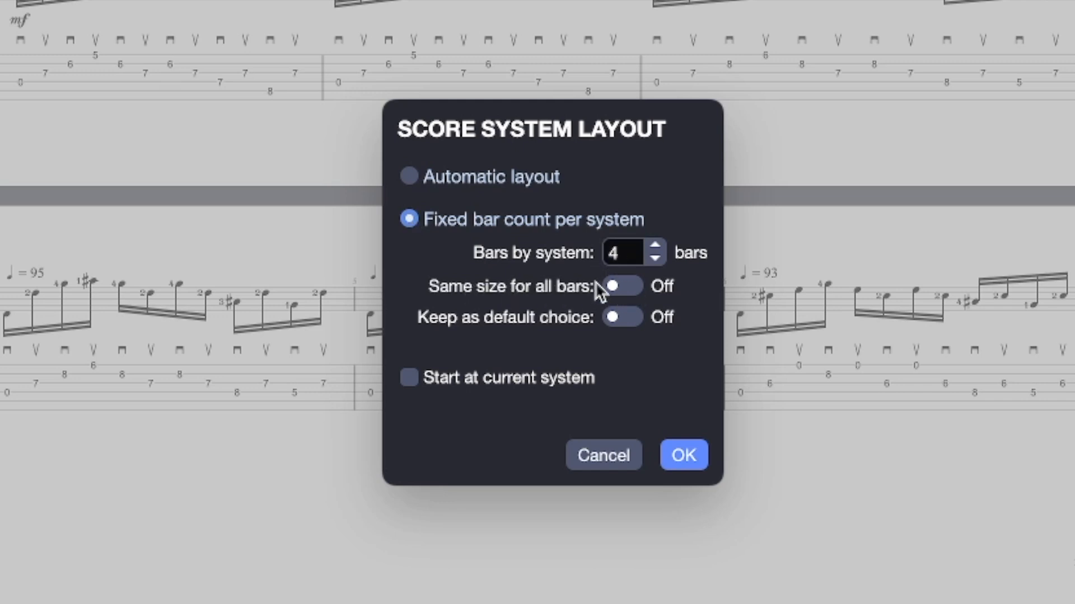
left_click(633, 294)
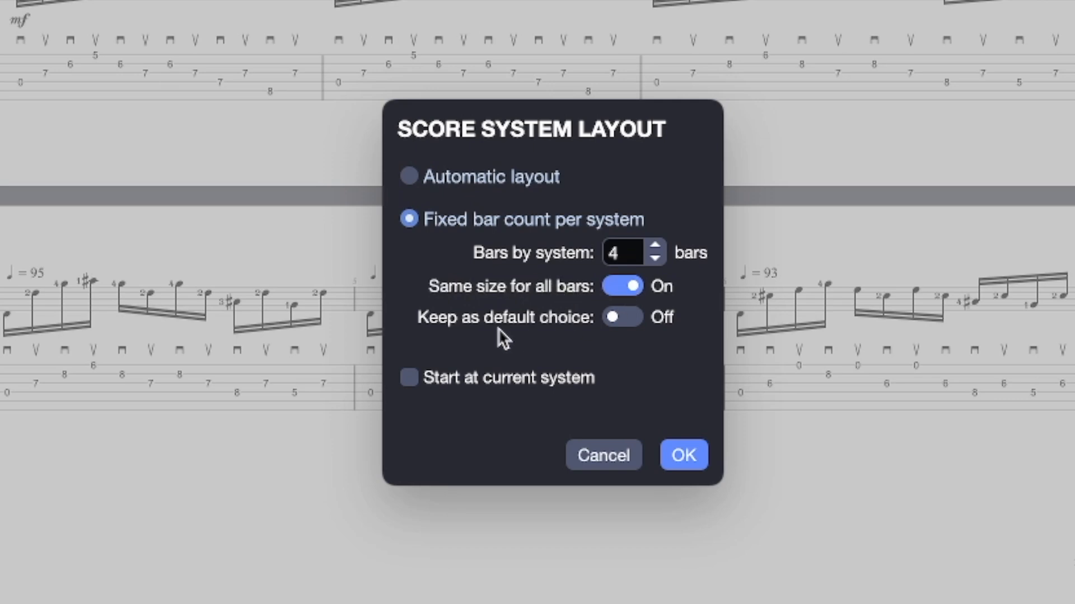
left_click(684, 456)
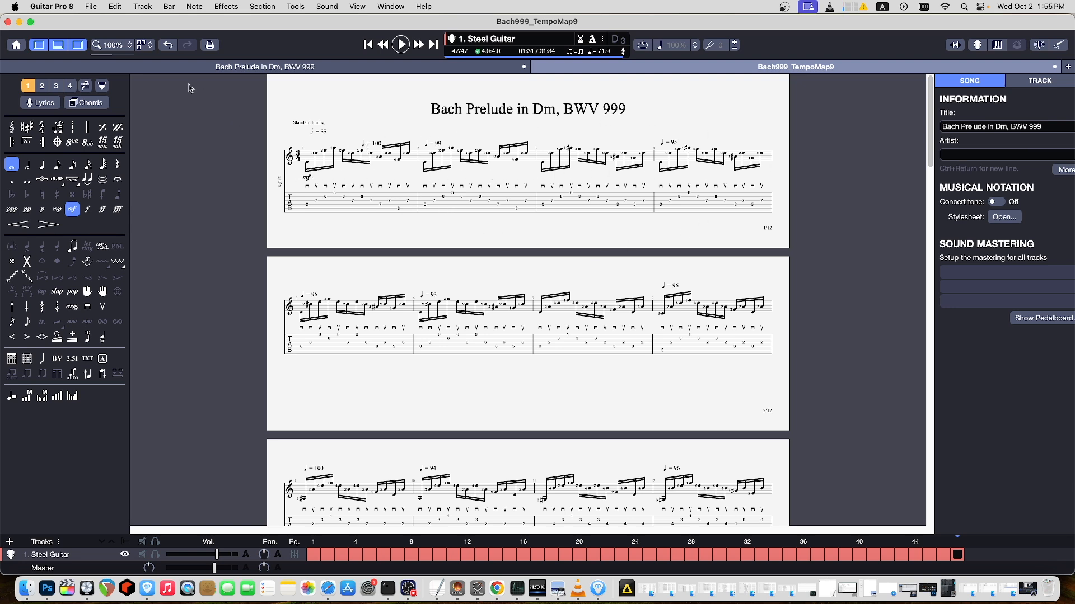
Switch the score view to Page - Horizontal and play the score from bar 1 to check the page changes.
left_click(147, 46)
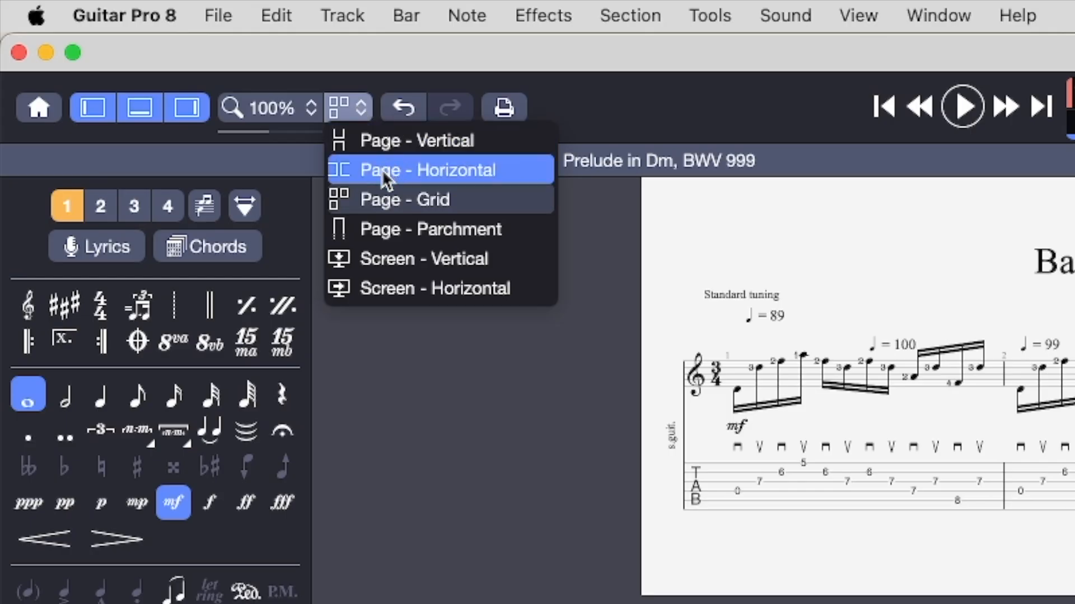
left_click(427, 170)
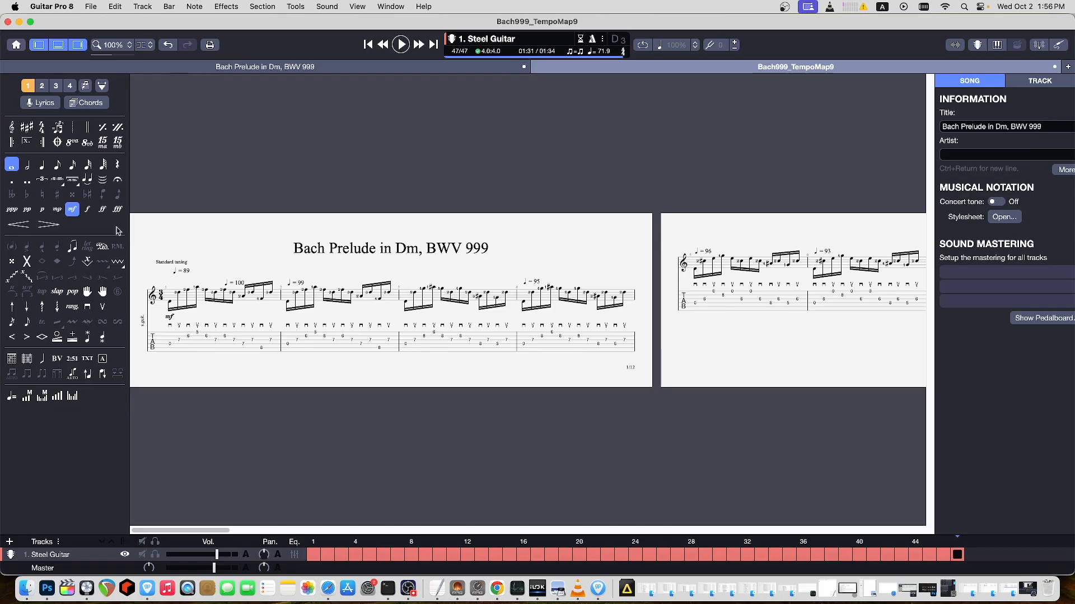
left_click(368, 45)
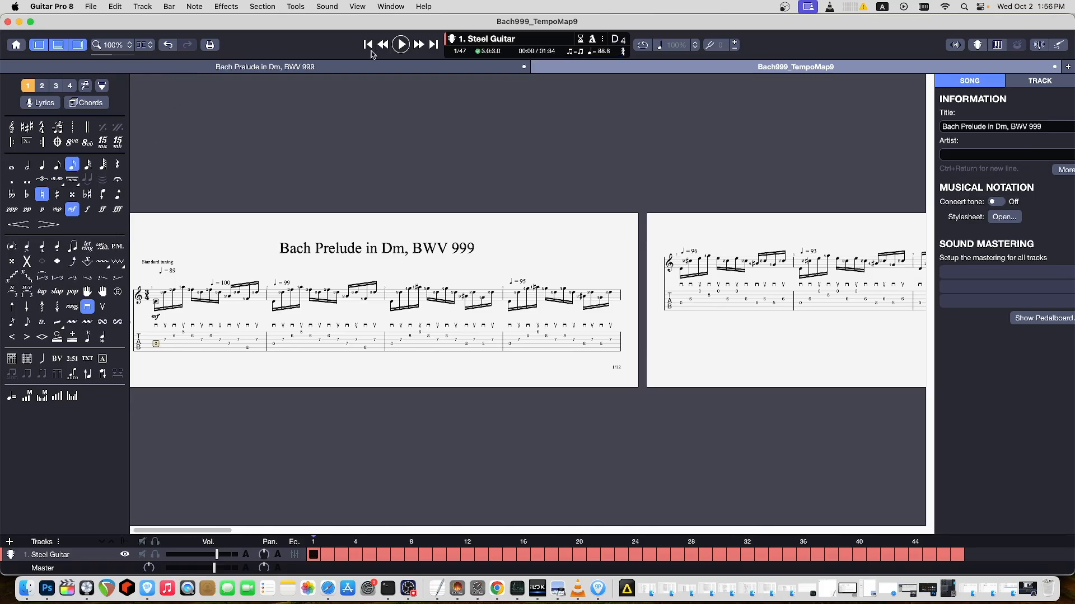
left_click(401, 44)
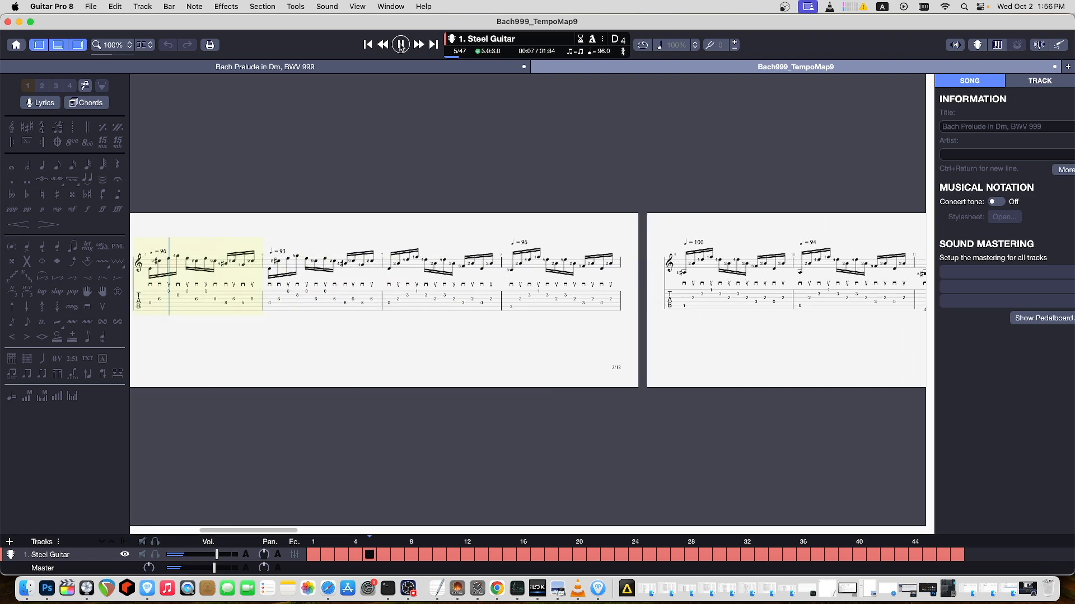
left_click(401, 45)
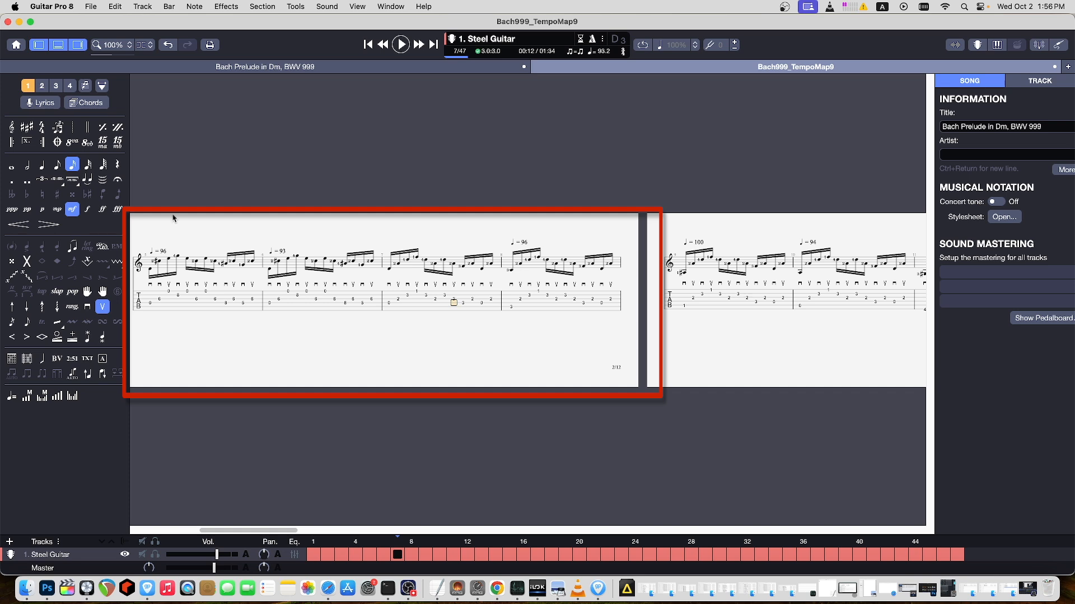
left_click_drag(259, 531, 182, 530)
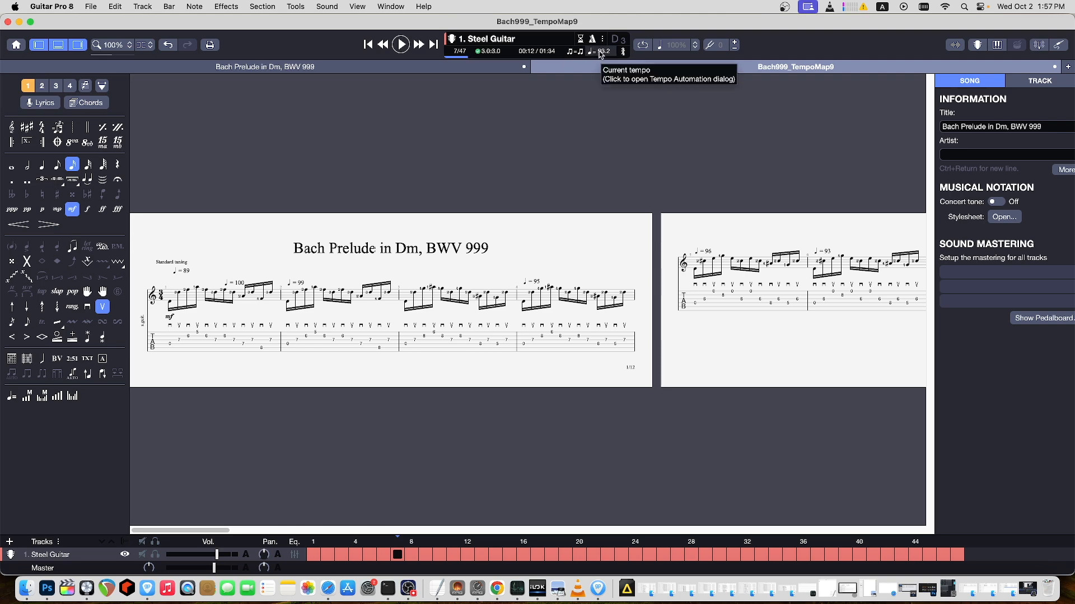
Examine the tempo automation points from bar 1 in the Automation Editor, leaving them as they are.
left_click(599, 53)
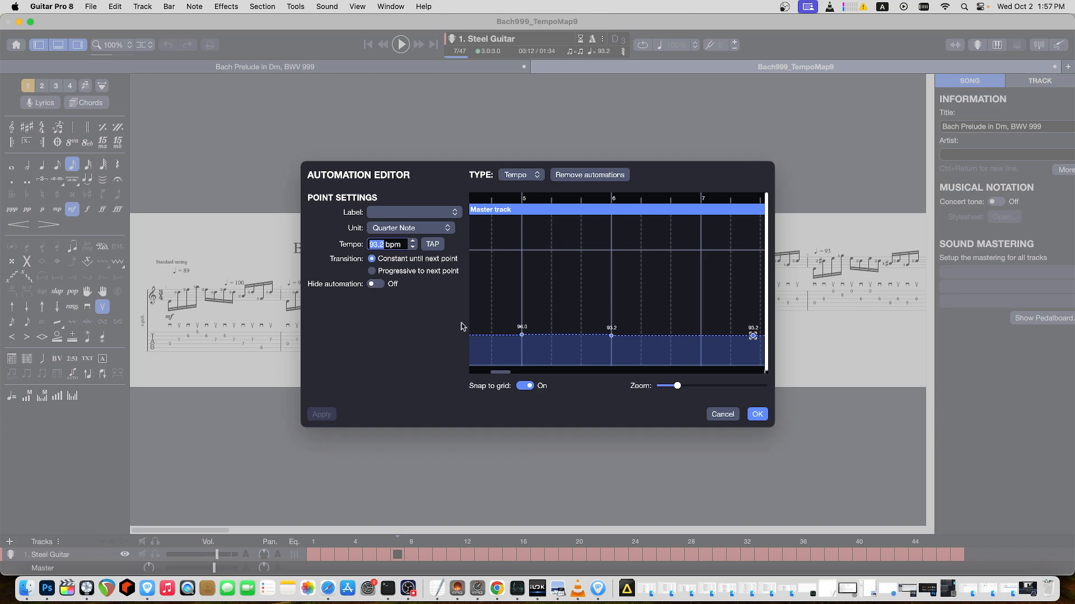
left_click(451, 370)
left_click(486, 372)
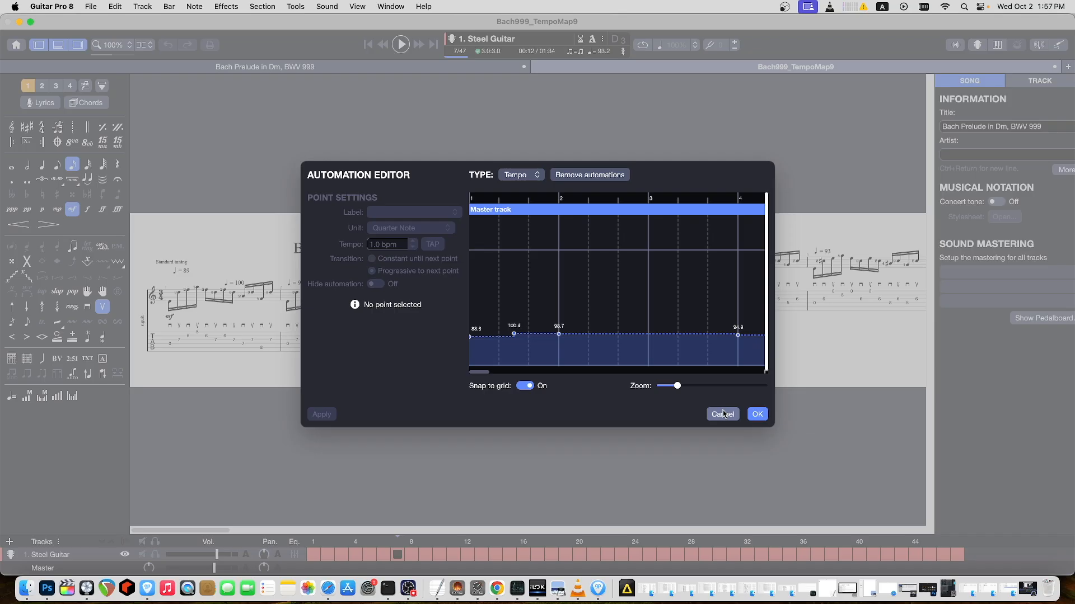
left_click(912, 543)
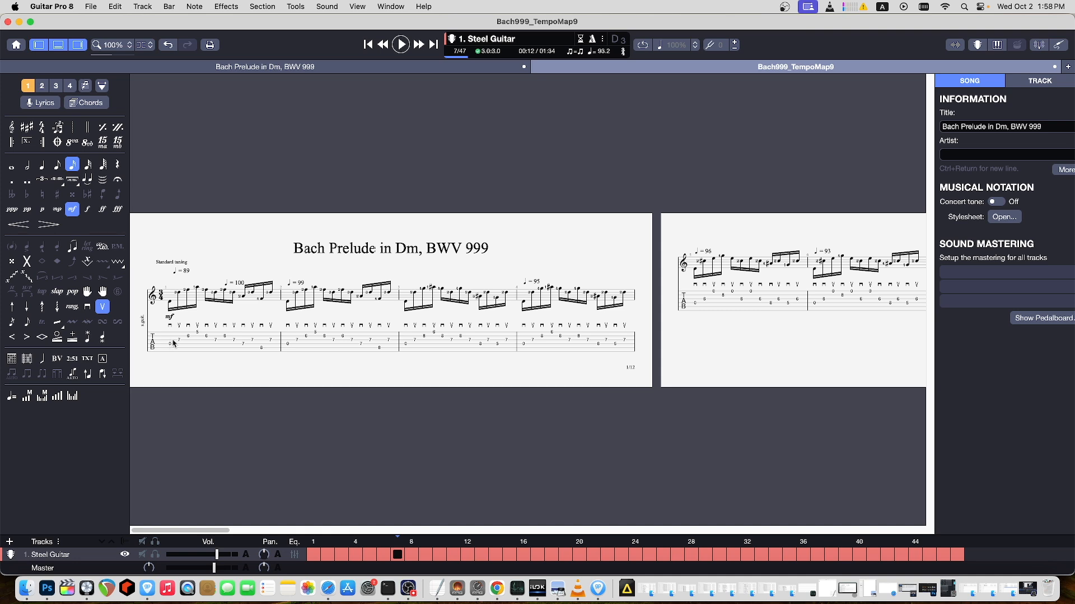
Select the whole score and apply the hide-tempo-automation command to hide all tempo markings.
key("super+a")
left_click(290, 6)
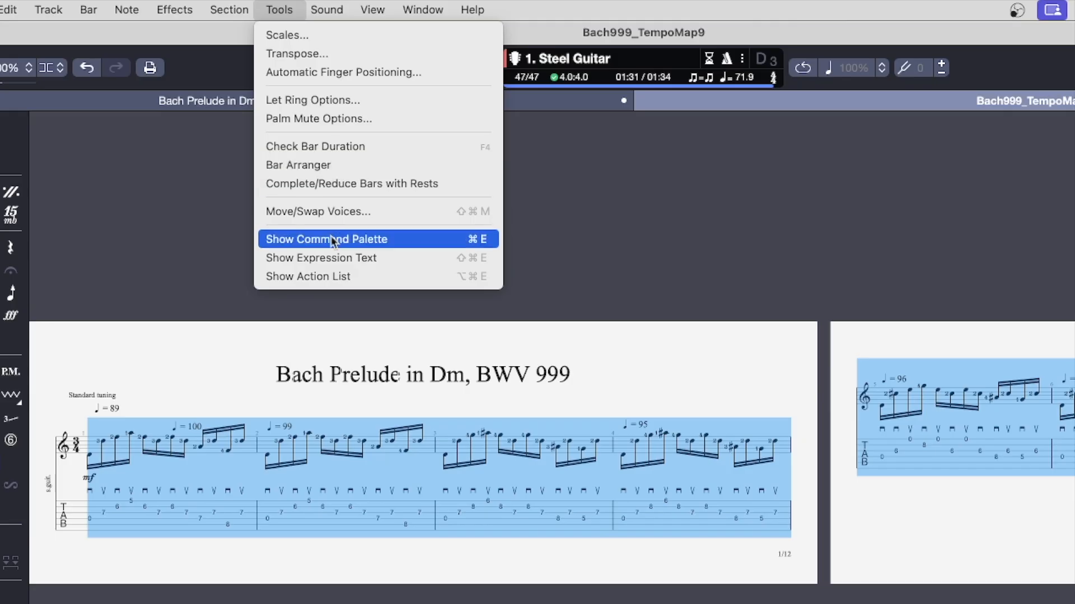
left_click(332, 239)
type("h")
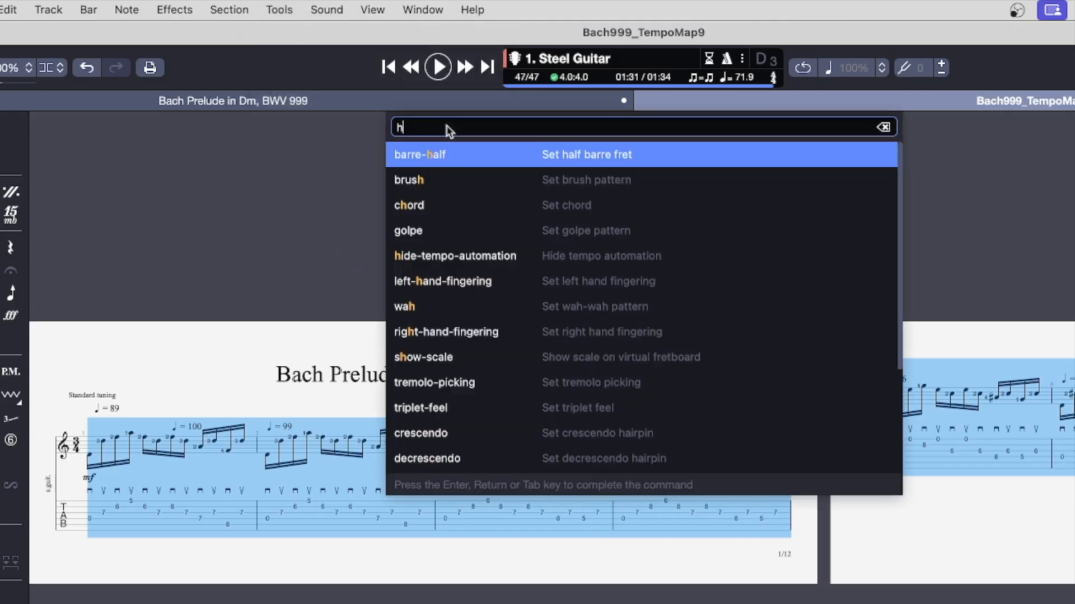
type("i")
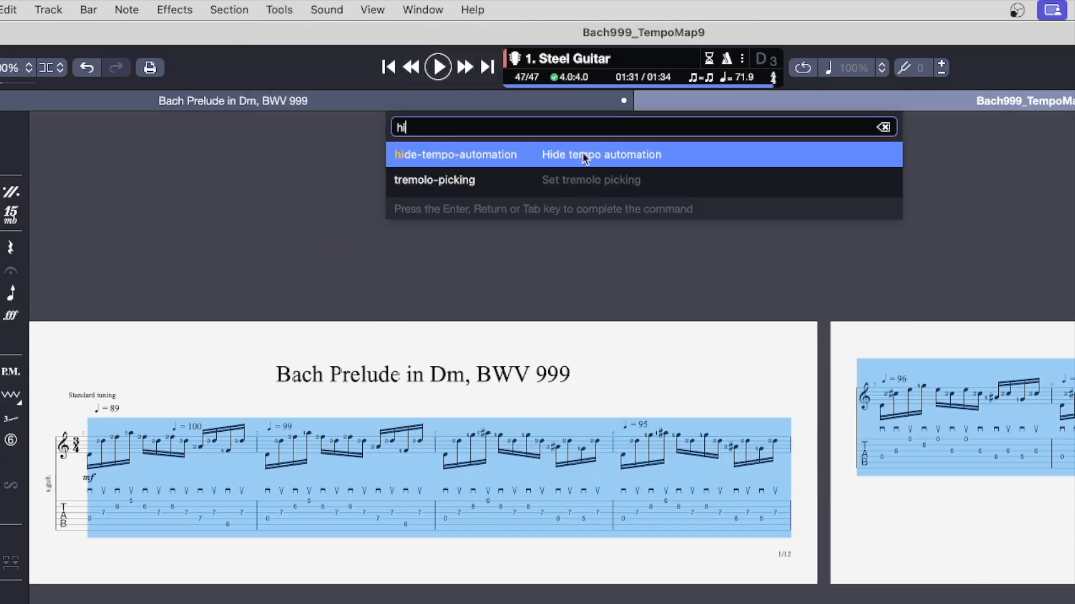
key("Tab")
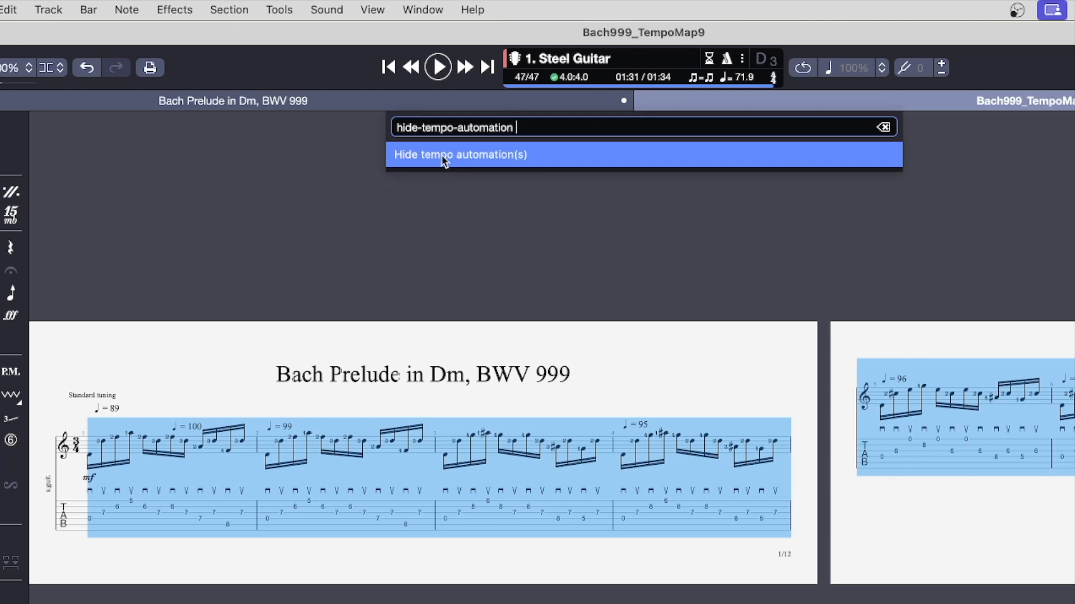
left_click(472, 153)
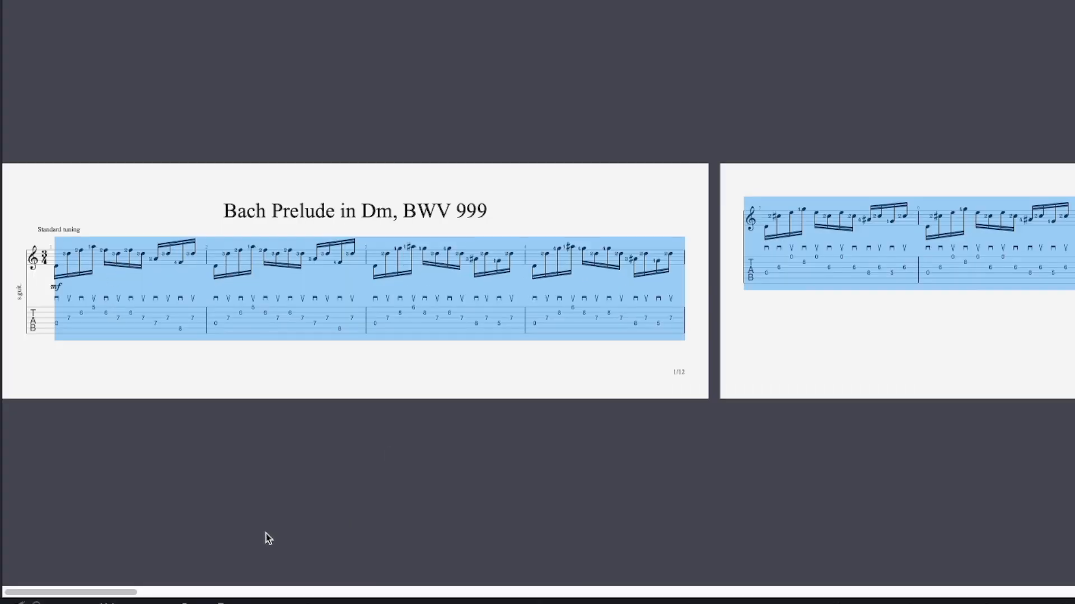
mouse_move(17, 592)
left_mouse_down()
mouse_move(783, 585)
mouse_move(14, 589)
left_mouse_up()
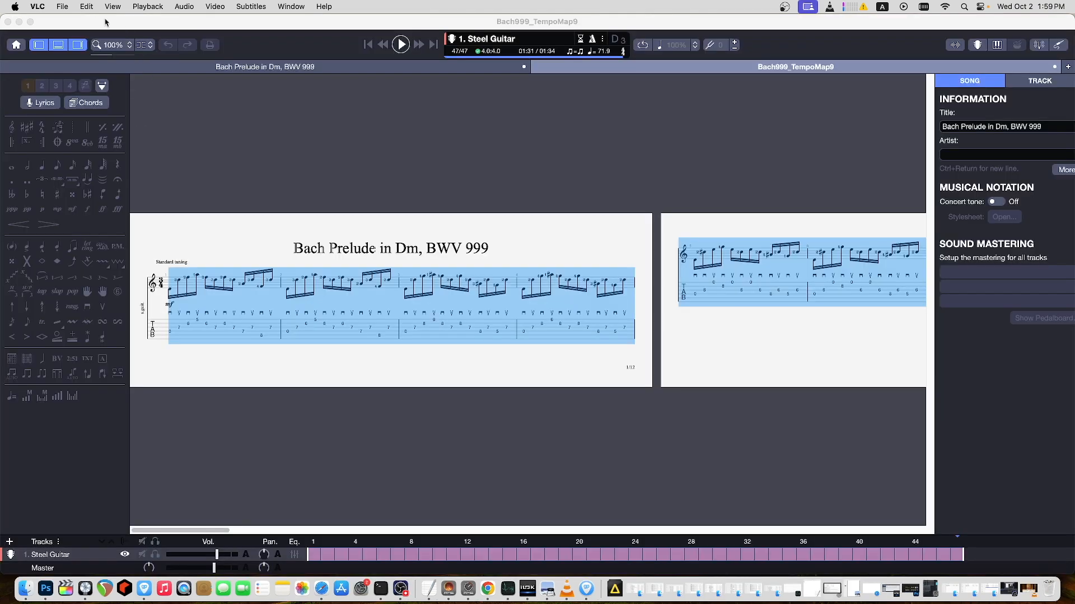
In the score's stylesheet, turn off the title in the first page header.
left_click(105, 22)
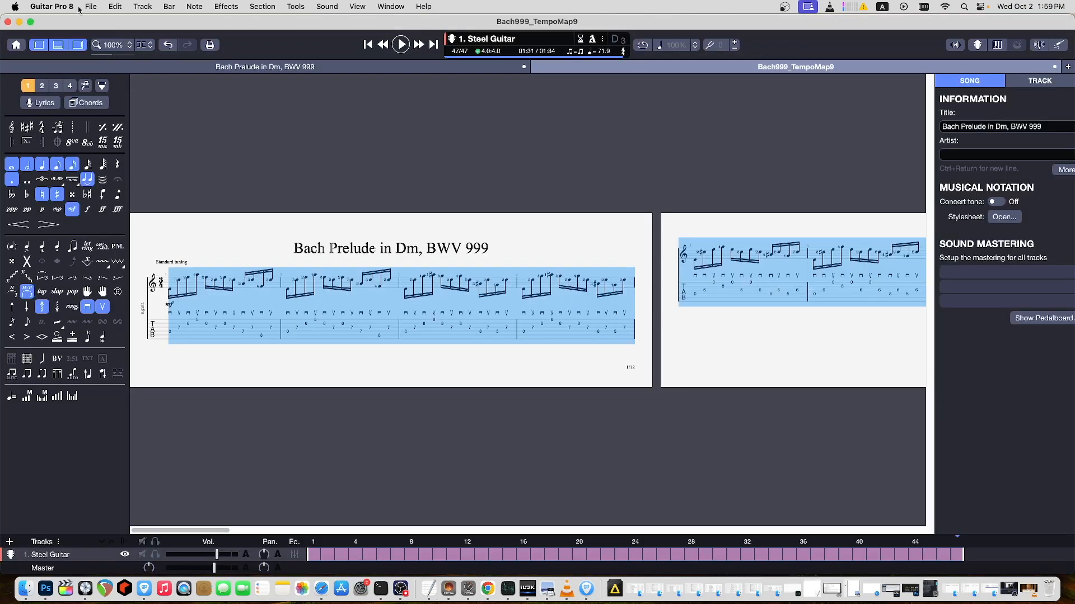
left_click(90, 7)
left_click(106, 254)
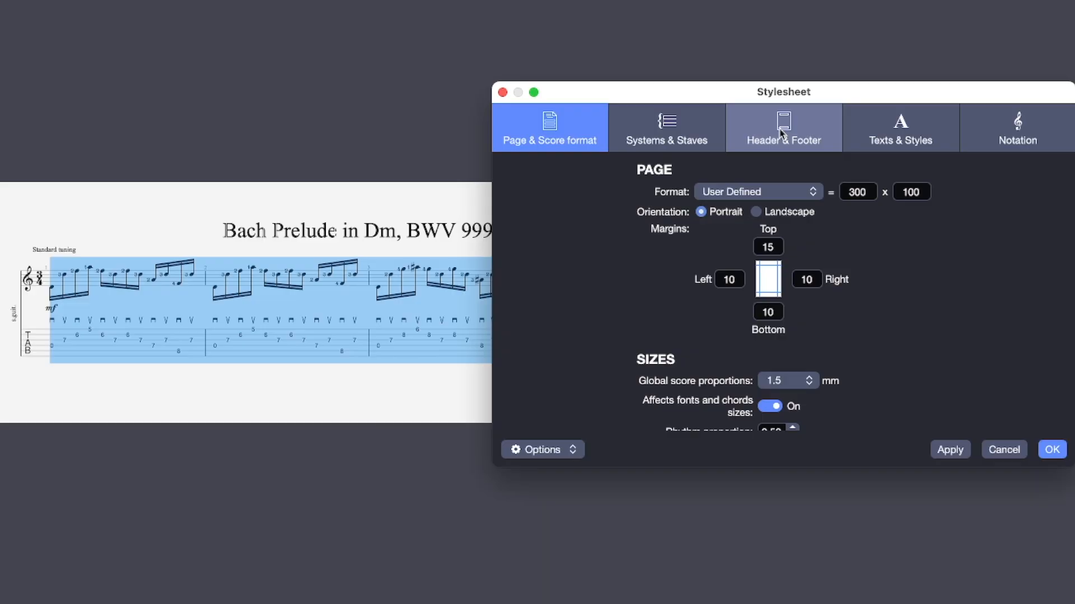
left_click(698, 179)
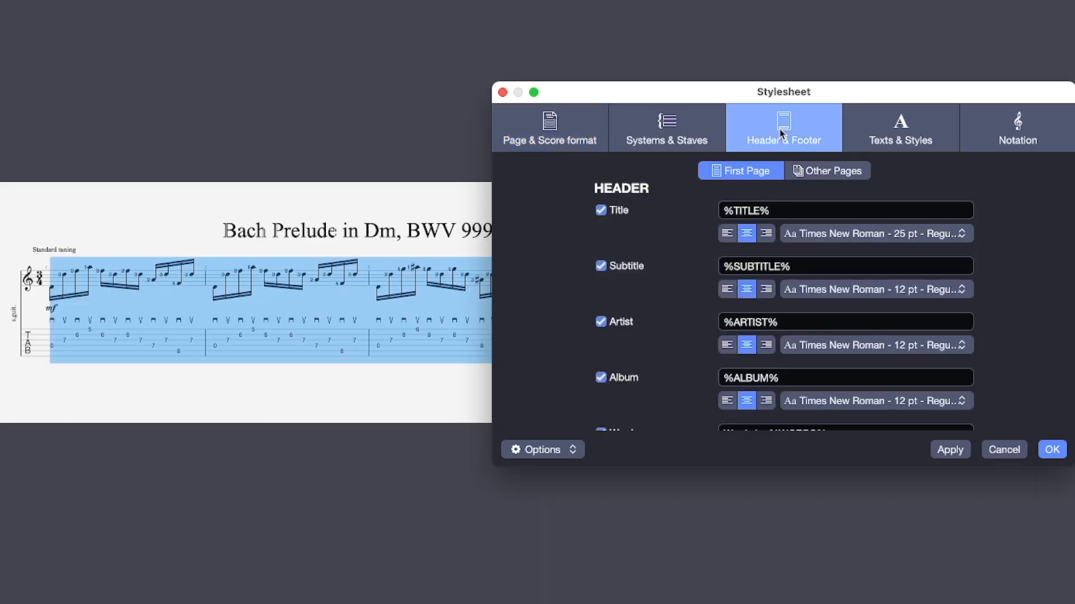
left_click(600, 211)
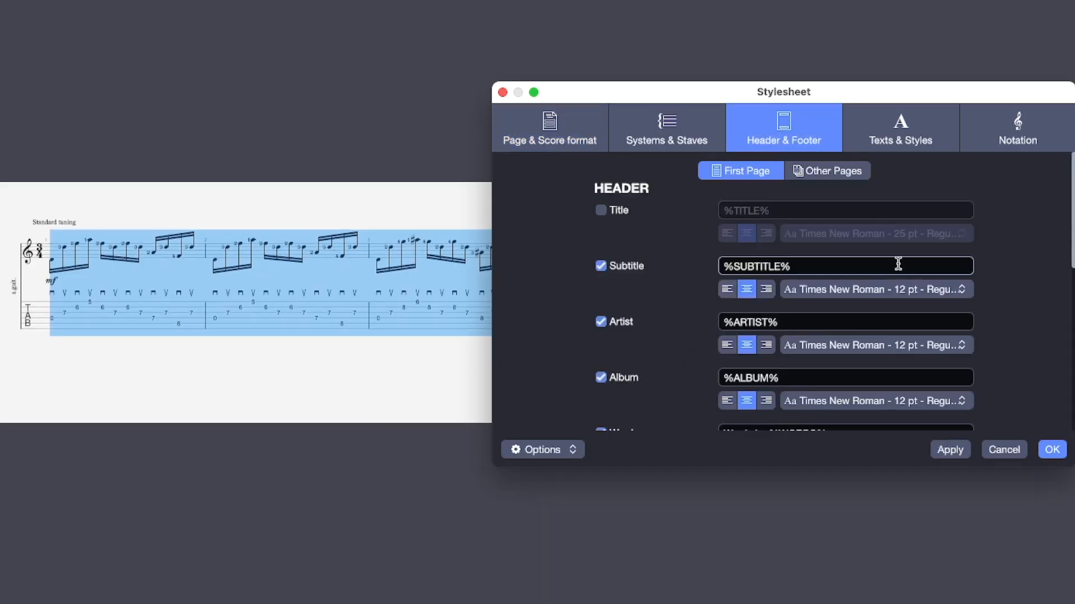
scroll(1070, 235, "down", 2)
Turn off the tuning display in the stylesheet's page and score format, and apply the changes.
left_click(598, 129)
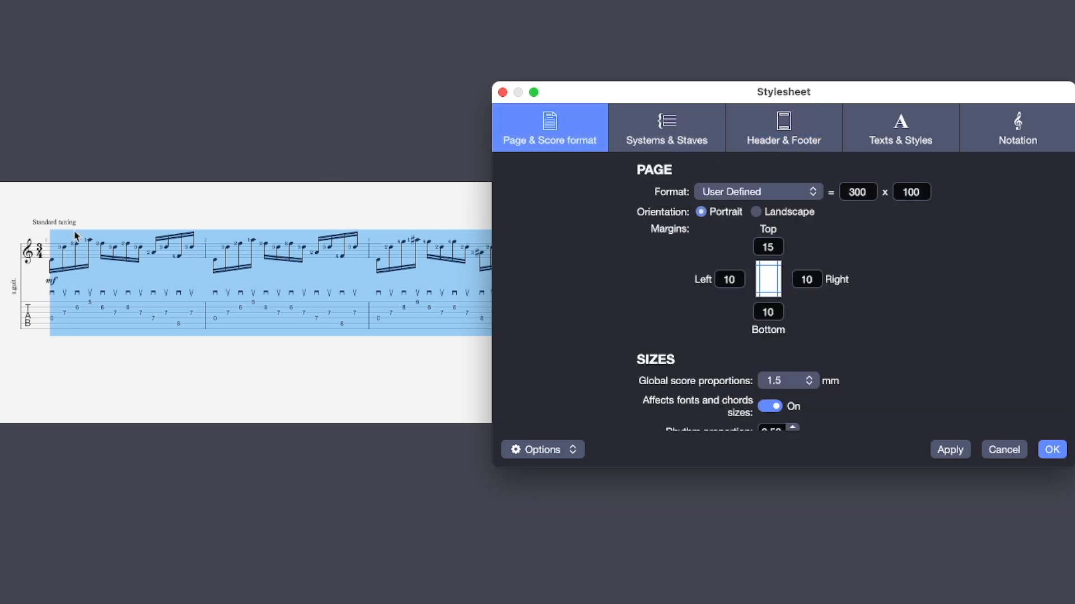
left_click_drag(1069, 211, 753, 398)
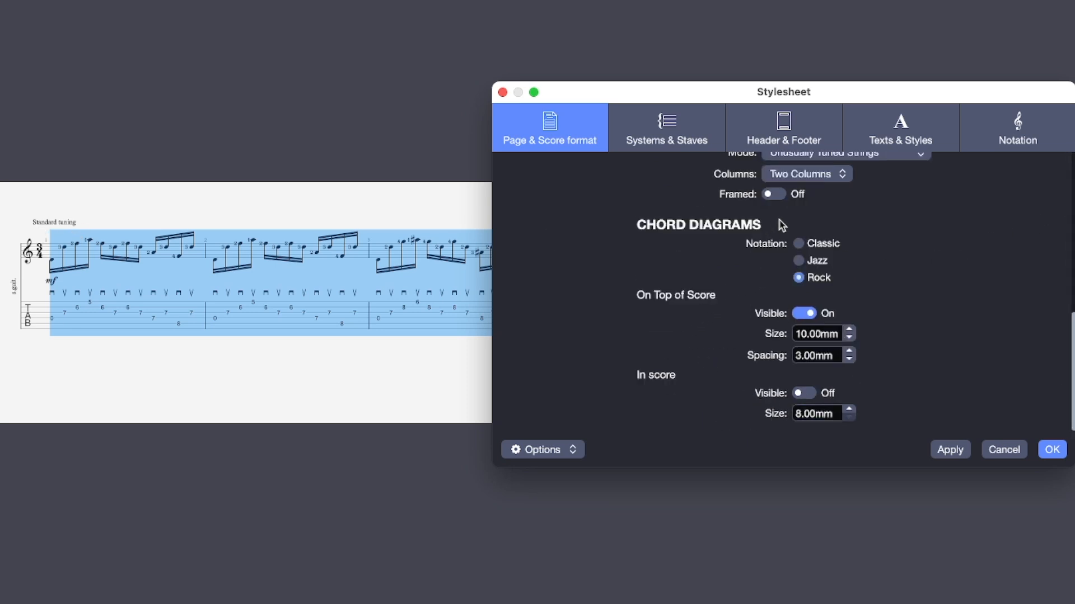
left_click_drag(1073, 345, 1070, 276)
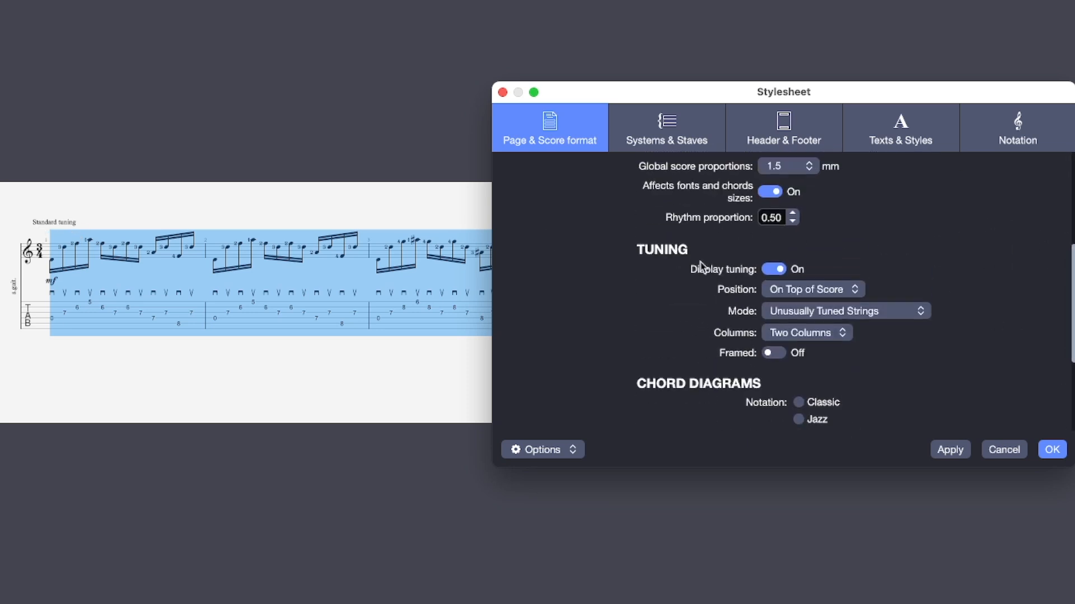
left_click(773, 269)
left_click(951, 449)
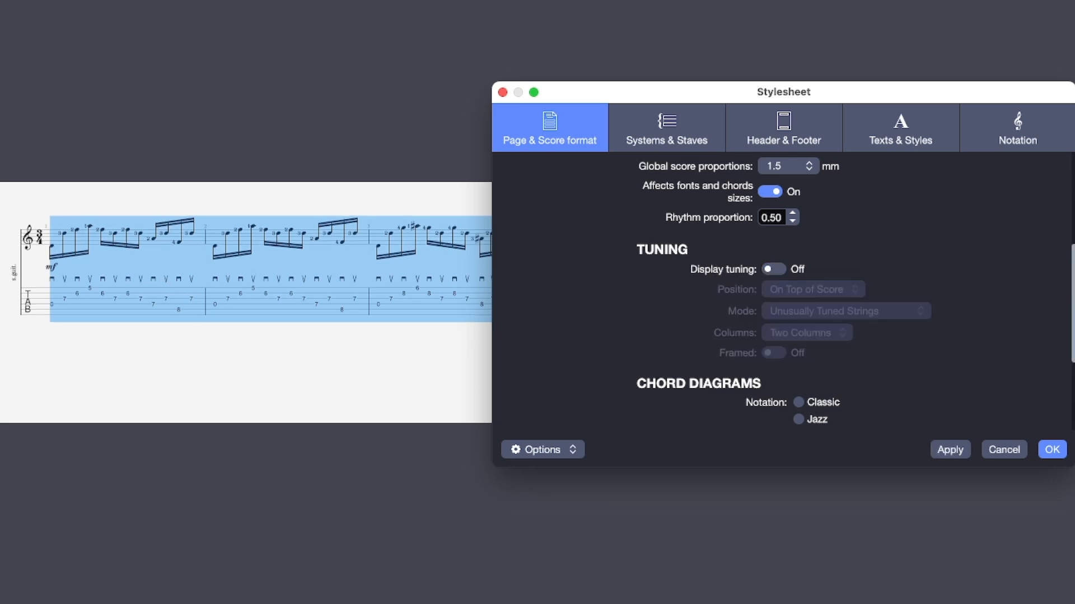
left_click(1050, 449)
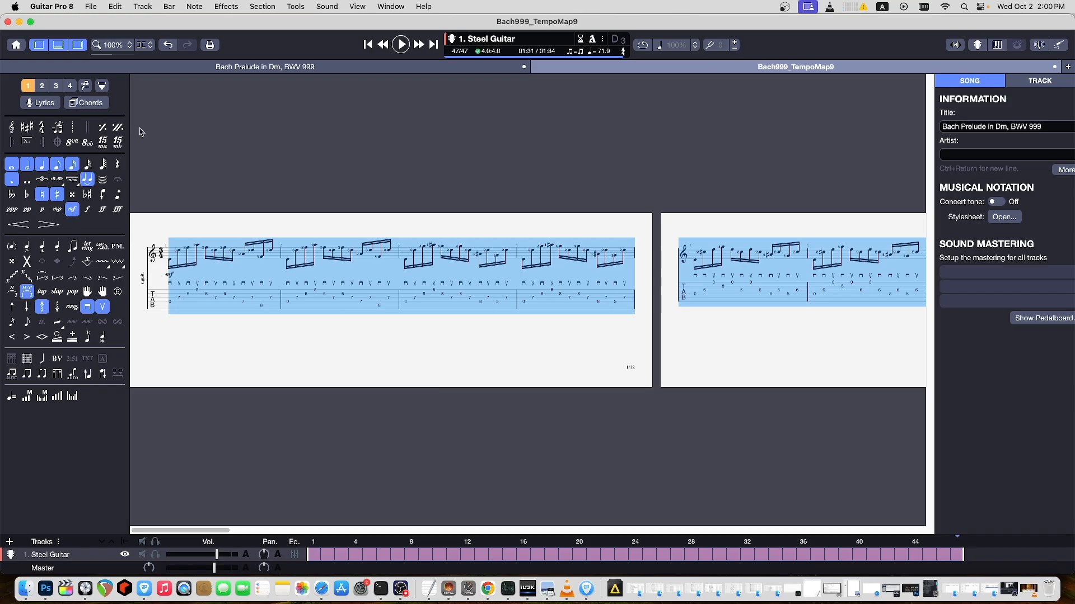
Clear the Steel Guitar track's short name "s.guit." so no label precedes the first system.
left_click(1023, 83)
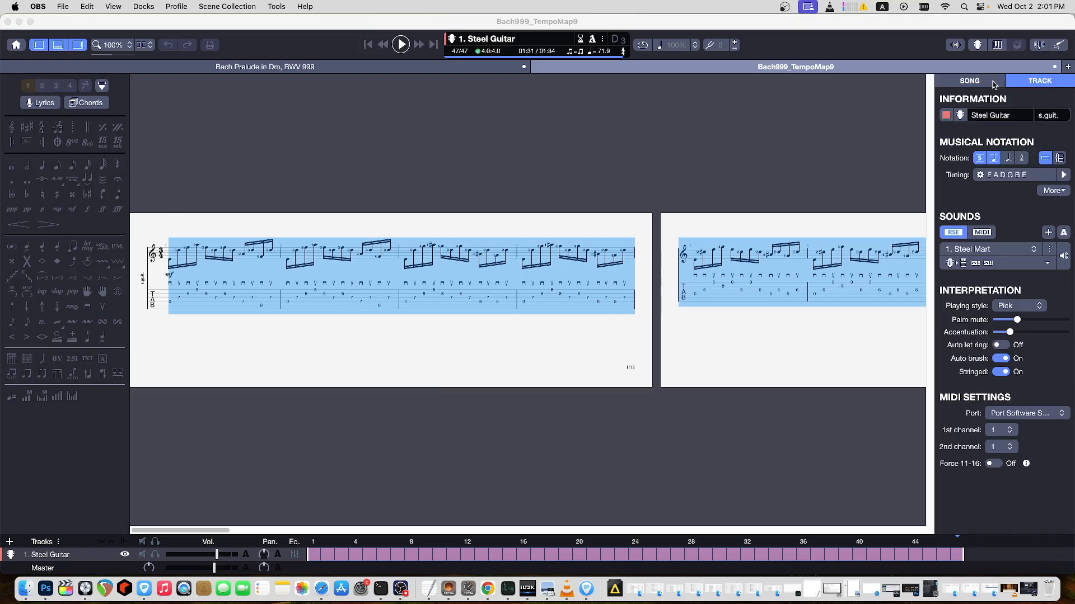
left_click(1058, 115)
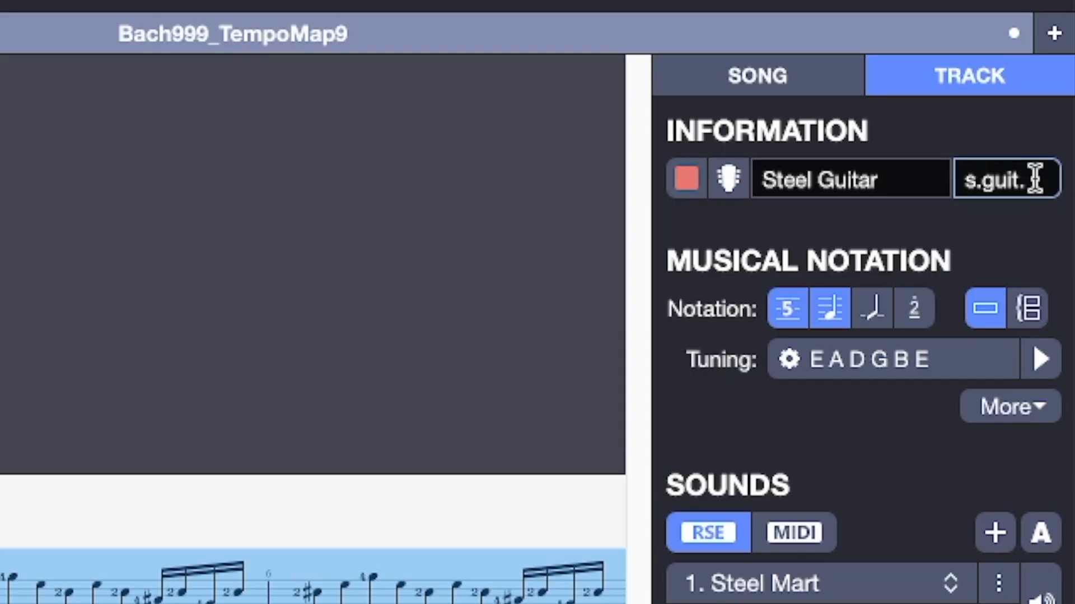
left_click_drag(1061, 114, 1004, 113)
key("BackSpace")
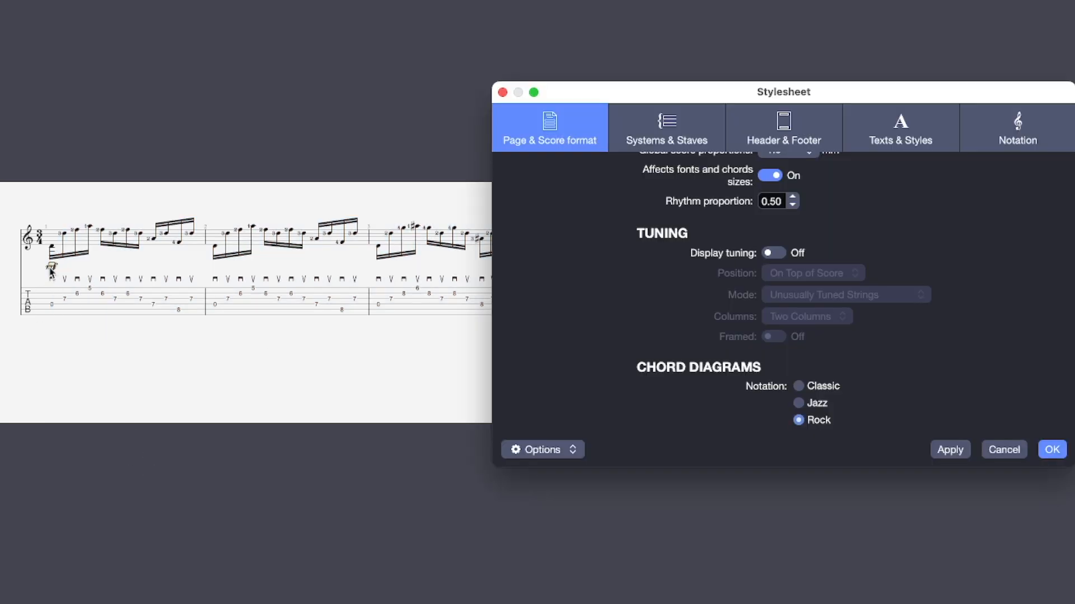
Turn on Hide dynamics in the stylesheet's notation settings, apply the change and close the stylesheet.
left_click(1017, 136)
scroll(840, 258, "down", 10)
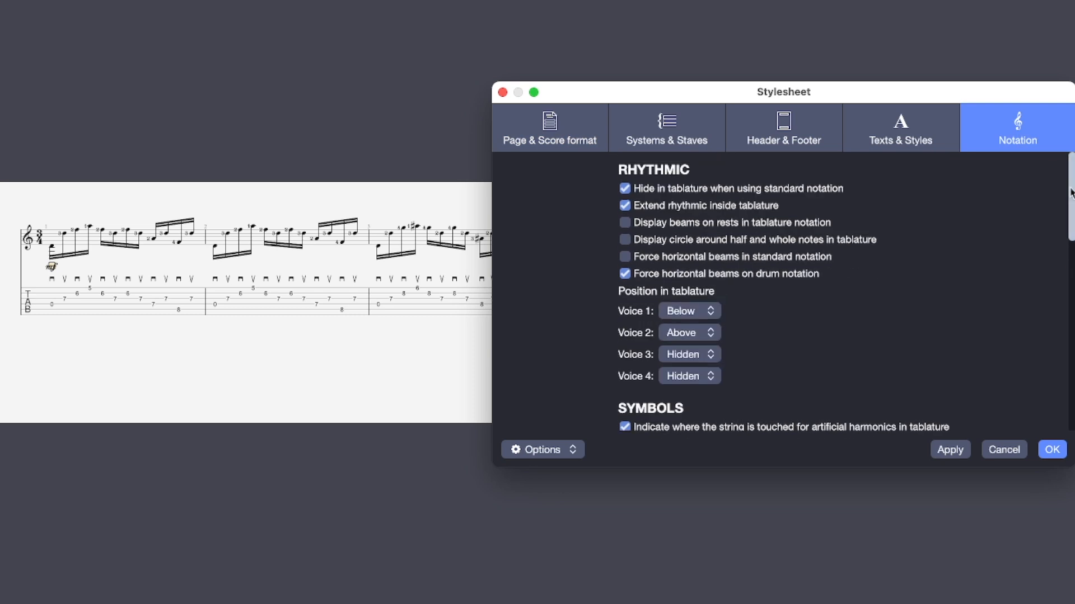
scroll(1070, 208, "down", 5)
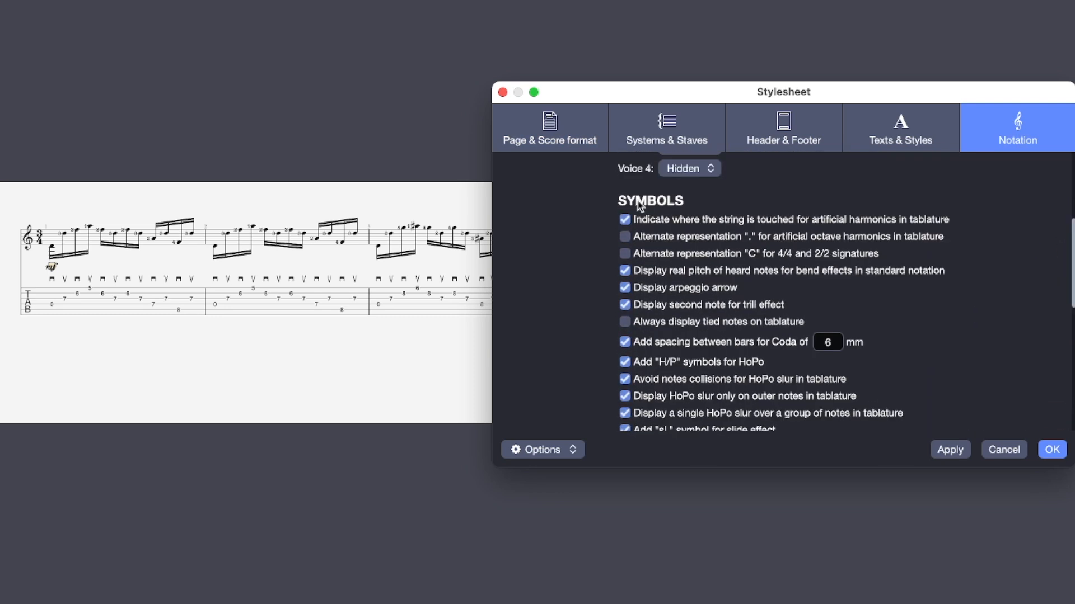
scroll(1066, 247, "down", 6)
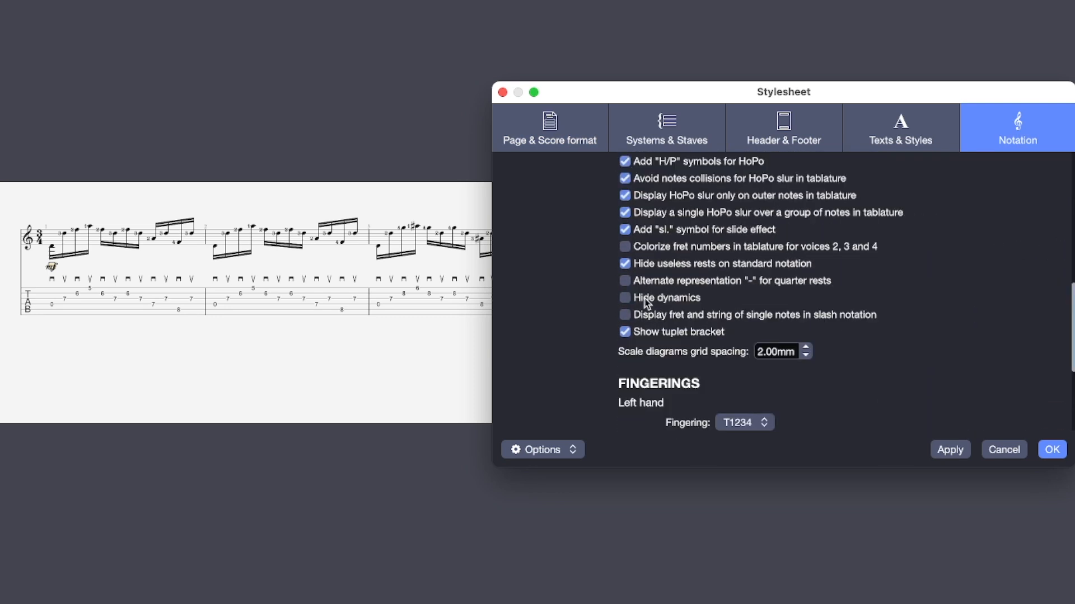
left_click(950, 450)
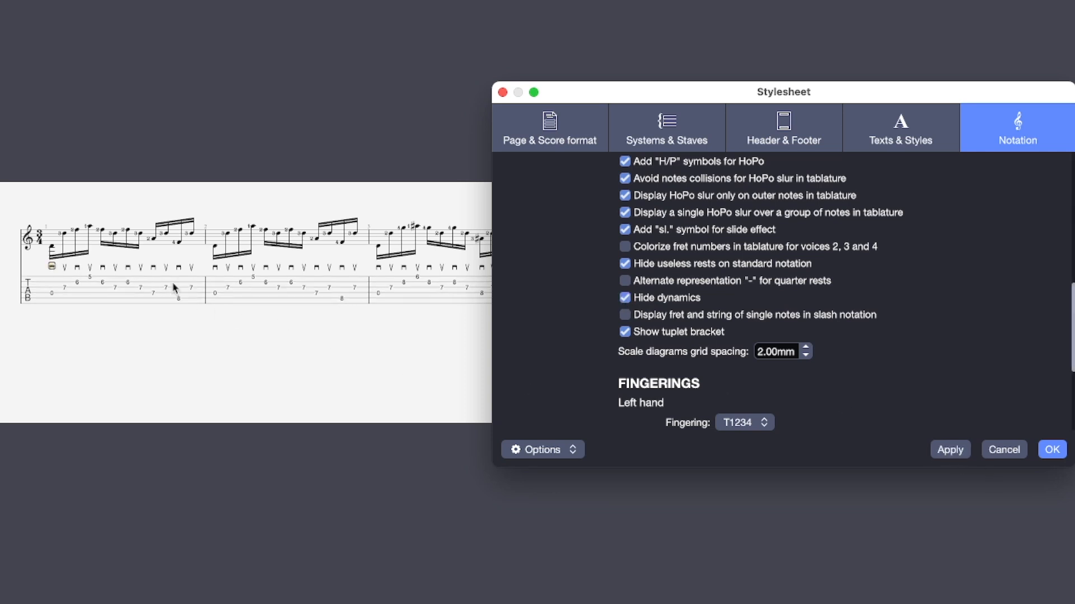
left_click(1022, 449)
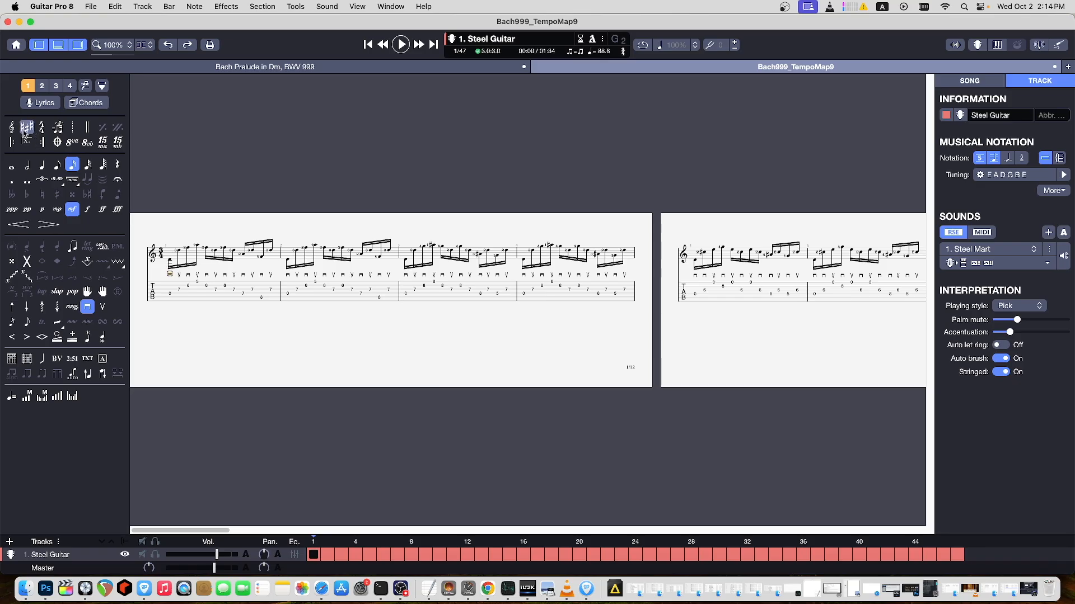
Set the score's key signature to minor mode with Dm as the note.
left_click(25, 128)
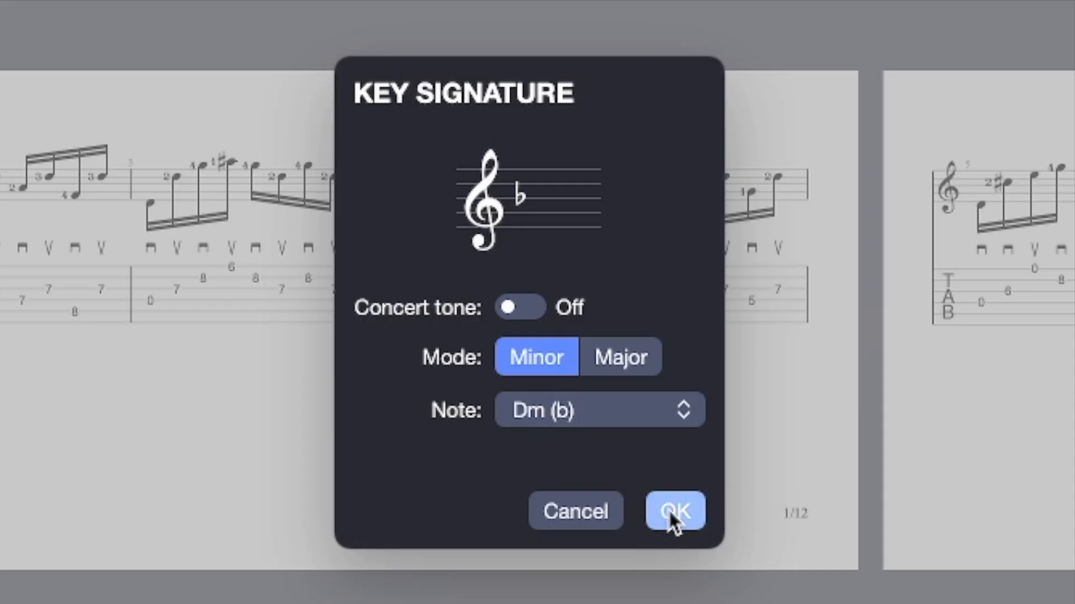
left_click(668, 511)
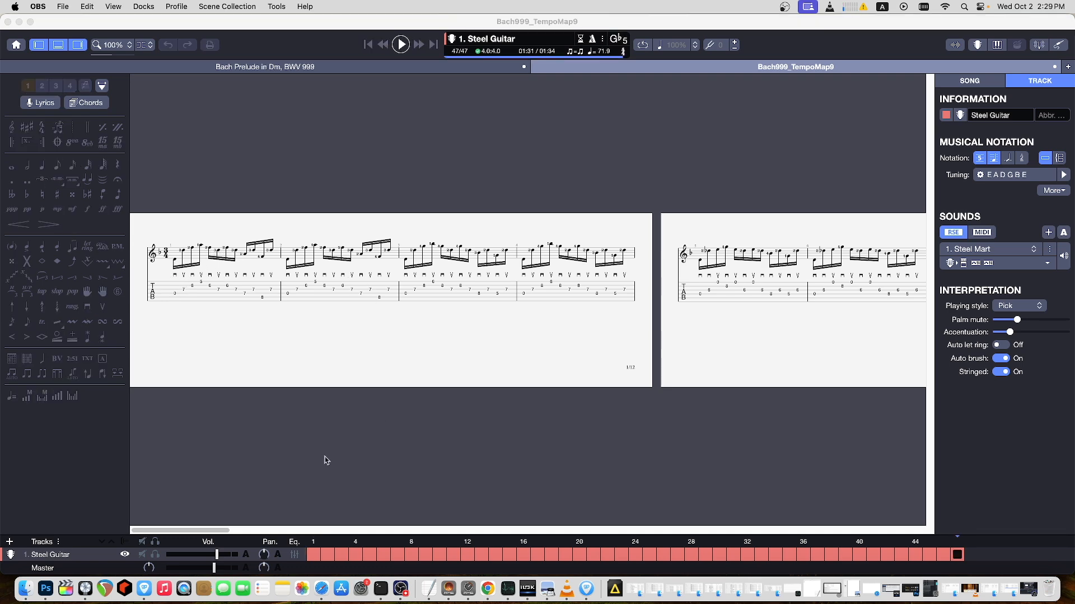
Add bar 48 at the end of the score and continue the final fret 7 harmonic from bar 47 into it with a tie.
left_click_drag(193, 531, 588, 537)
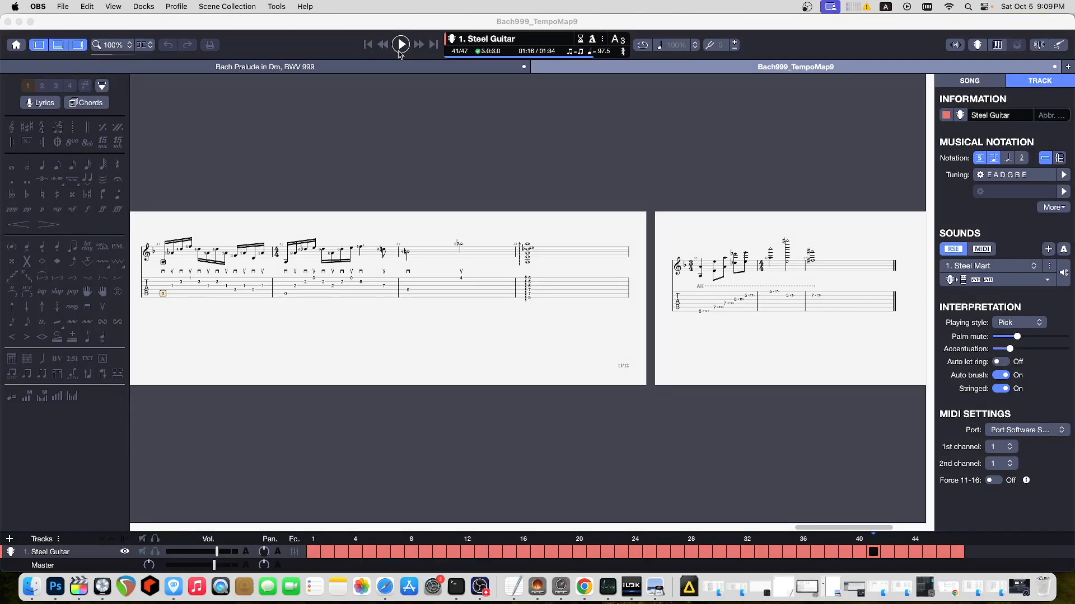
left_click(399, 47)
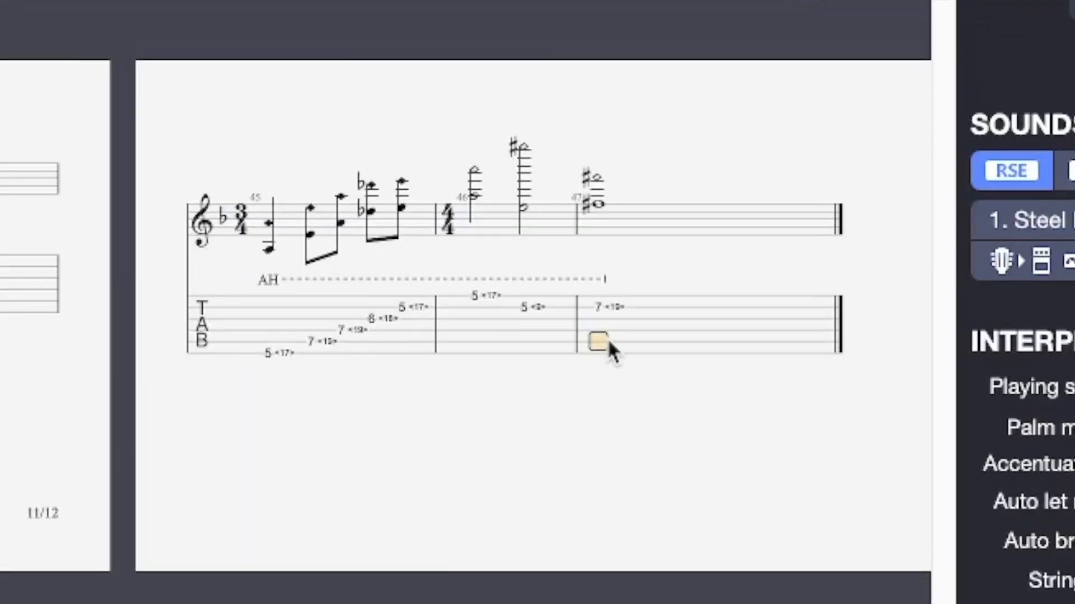
key("Right")
left_click(604, 308)
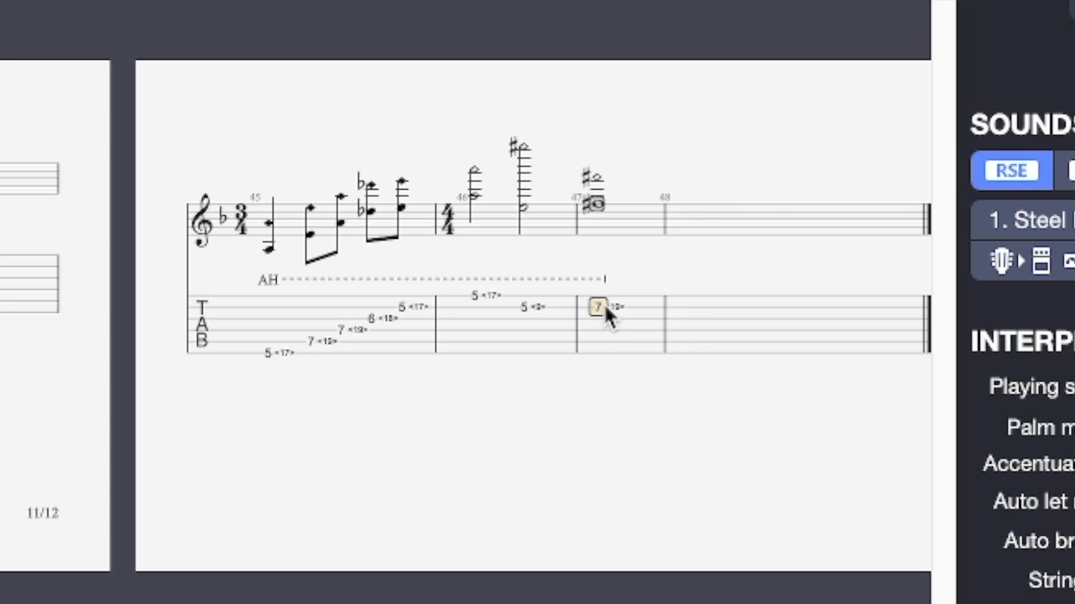
key("Right")
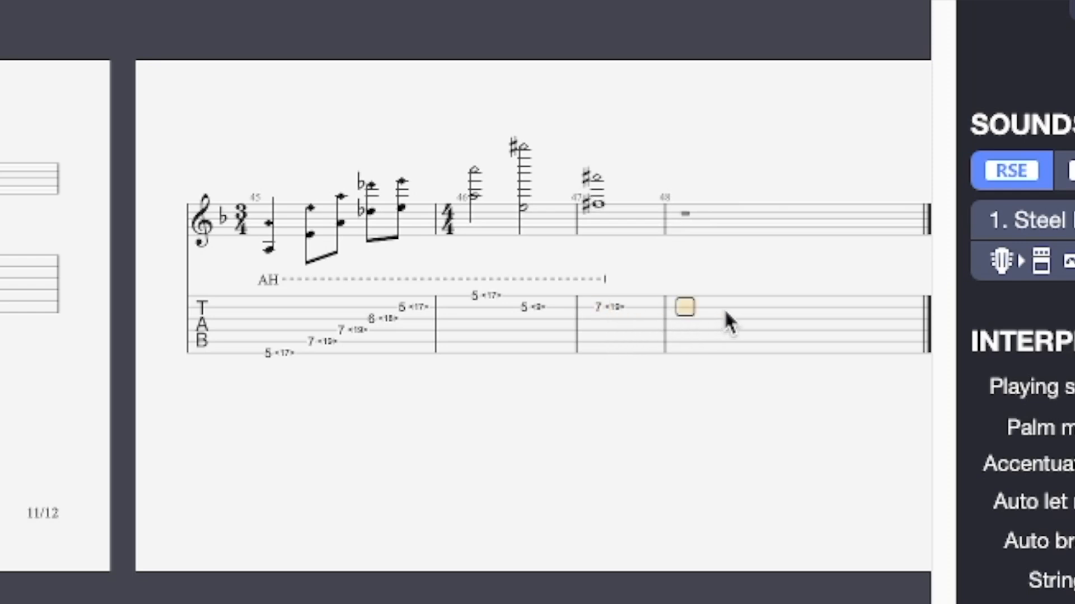
left_click(638, 309)
key("Right")
key("ctrl+v")
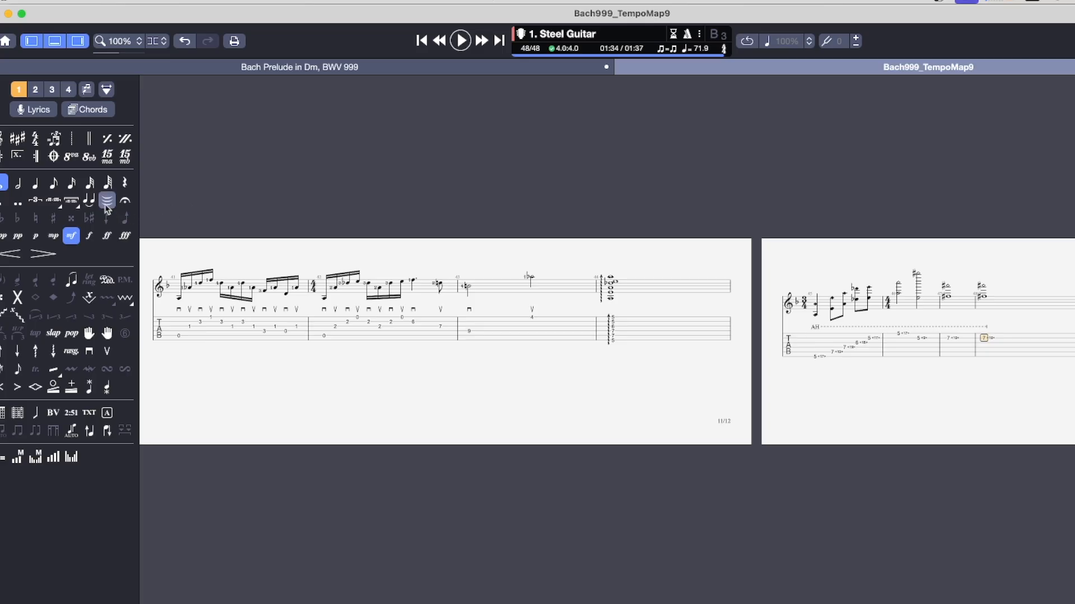
key("l")
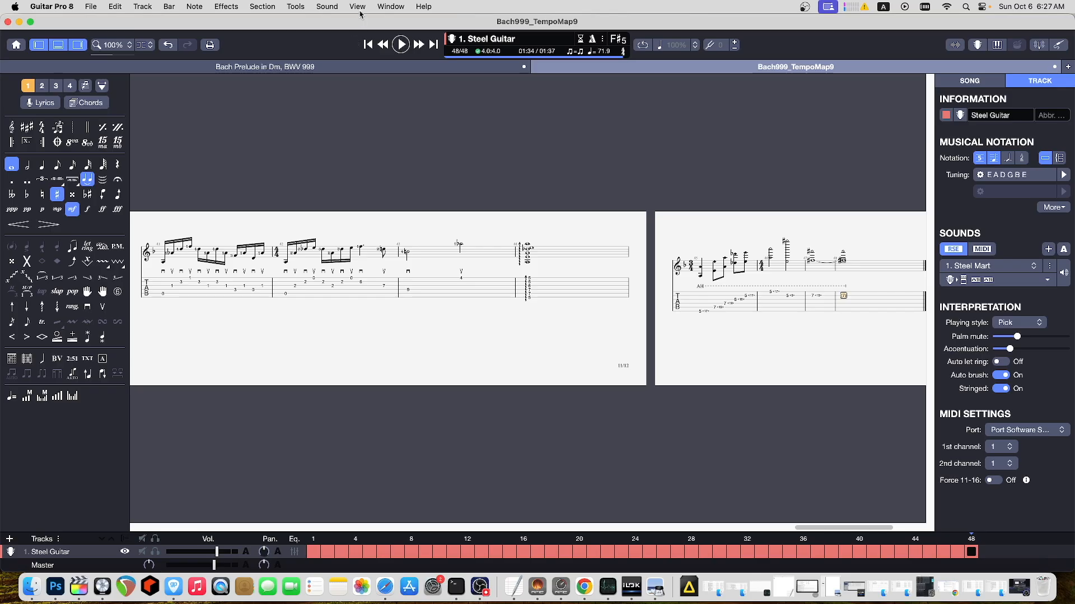
In Design Mode, stretch the last system across the page and space bars 45 to 48 more evenly, and leave Design Mode.
left_click(358, 7)
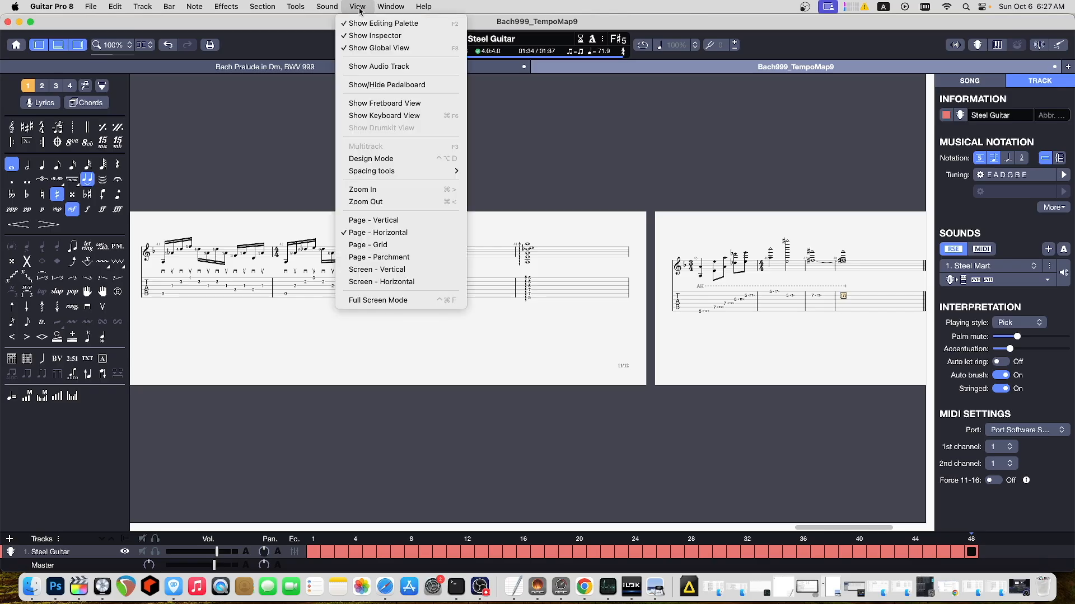
left_click(373, 159)
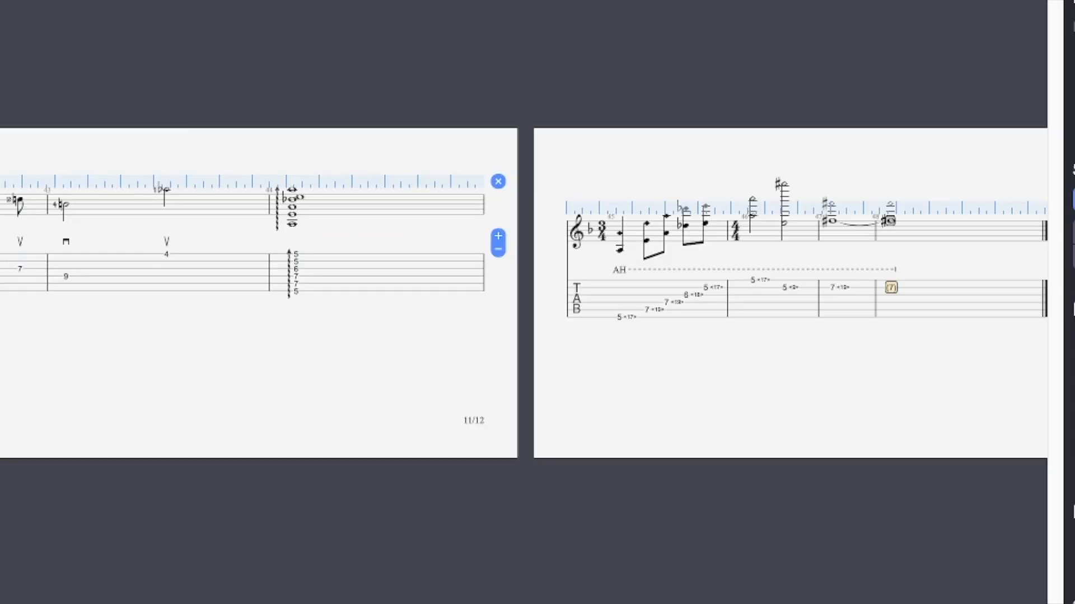
scroll(598, 270, "right", 10)
left_click_drag(570, 210, 1011, 213)
left_click_drag(682, 210, 792, 210)
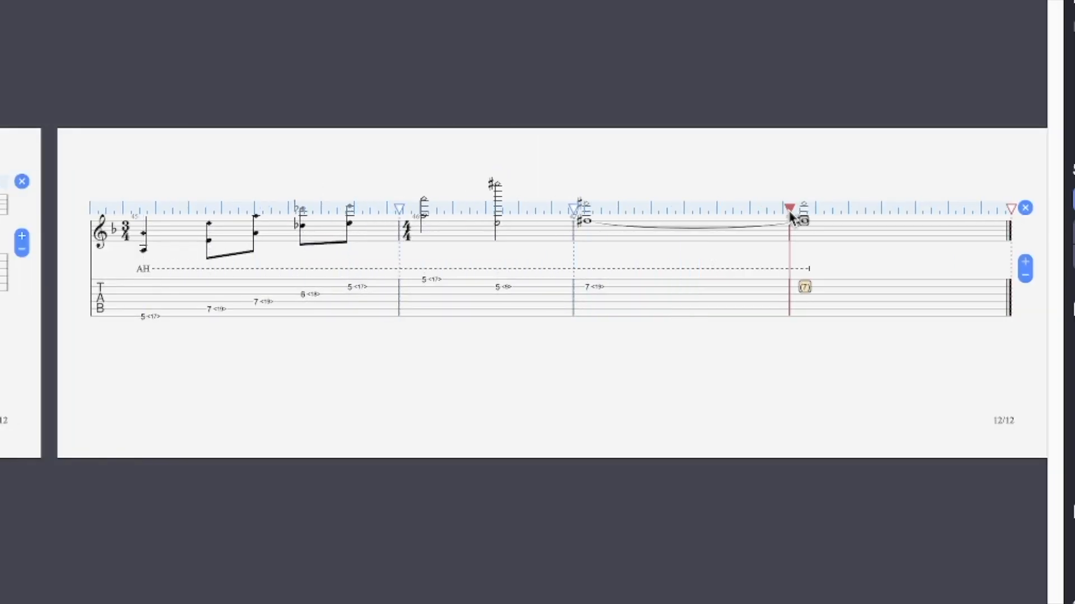
left_click_drag(399, 209, 349, 210)
left_click_drag(777, 211, 791, 211)
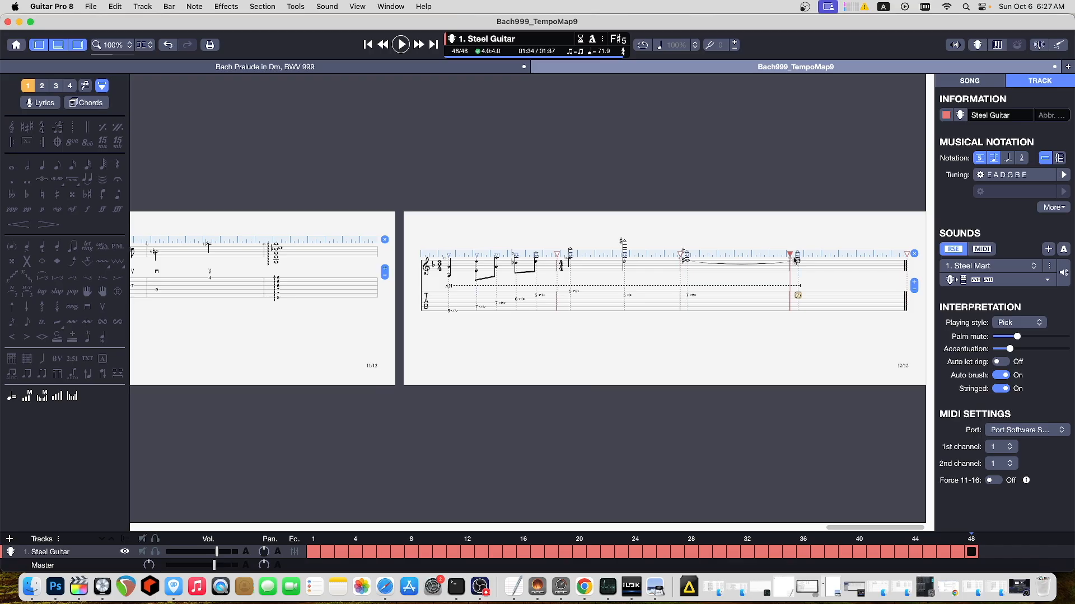
left_click(795, 259)
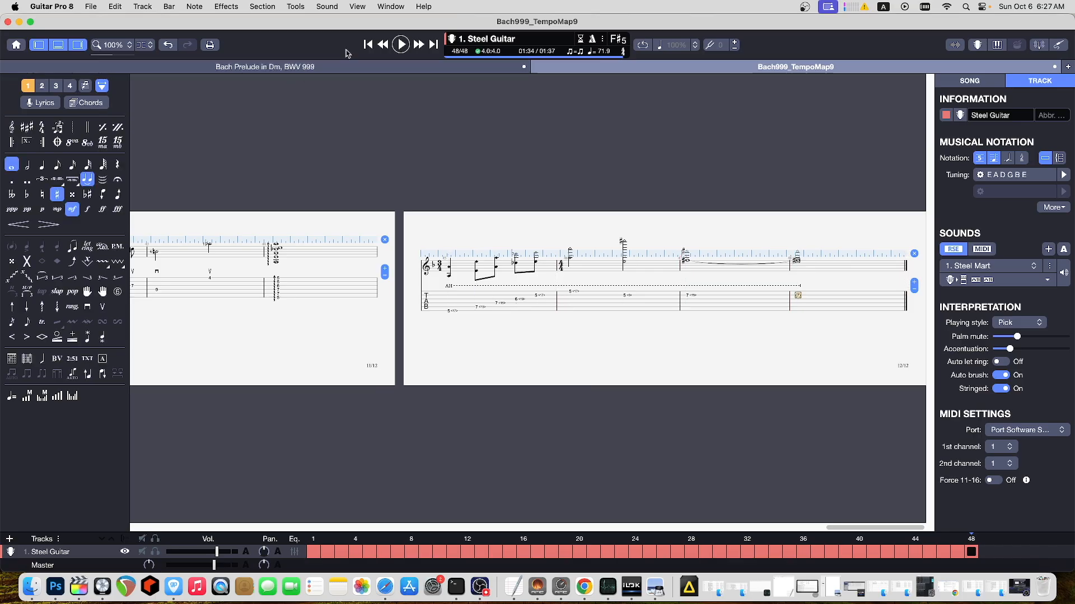
left_click(359, 7)
left_click(385, 159)
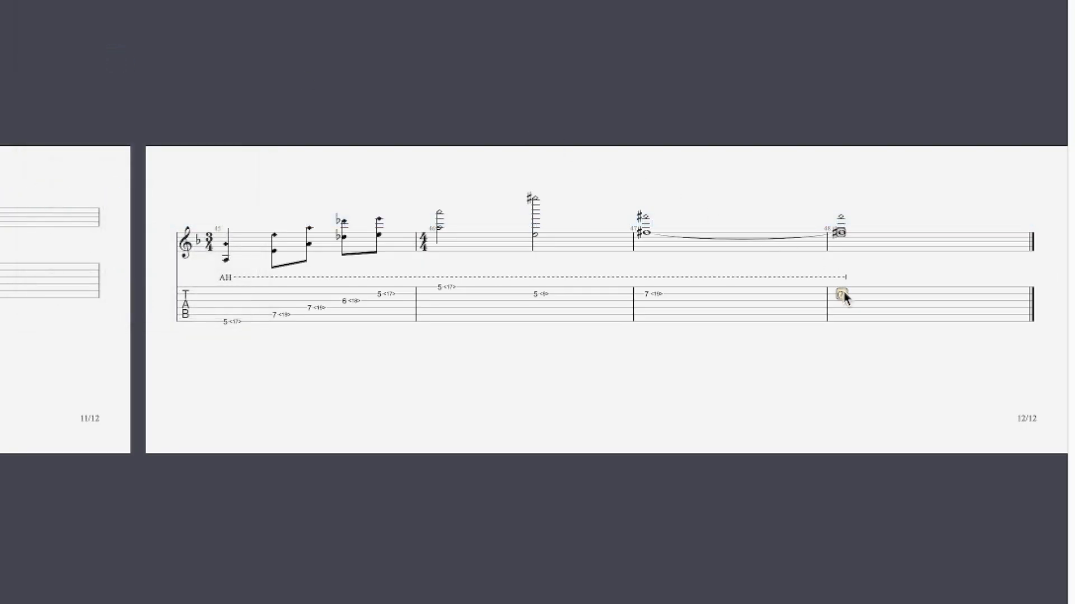
Append an empty bar 49 after the tied harmonic and play back the score.
key("Right")
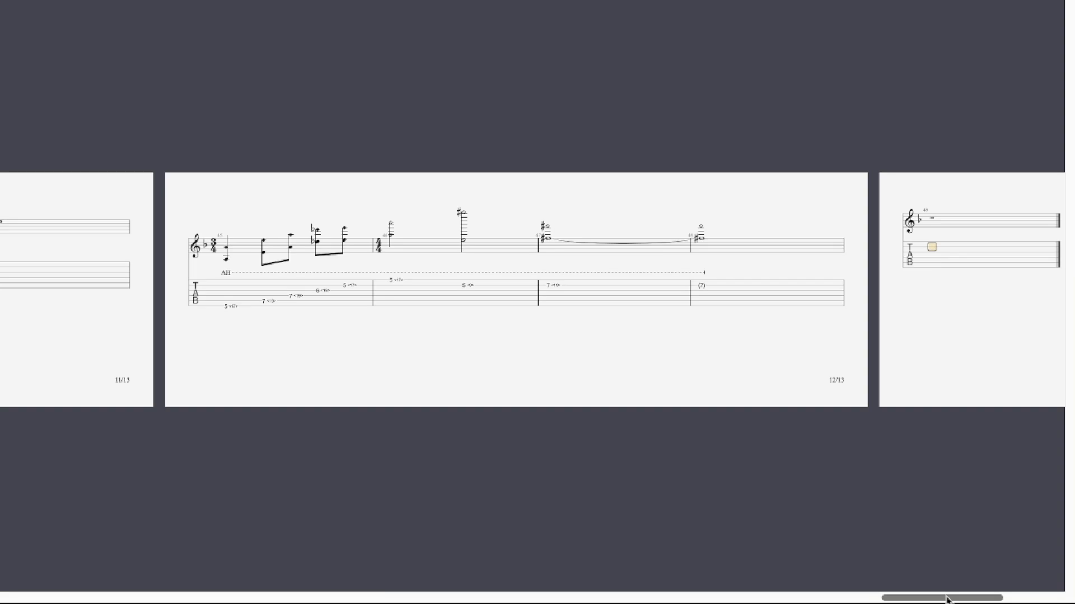
left_click_drag(945, 600, 882, 600)
left_click(55, 284)
key("space")
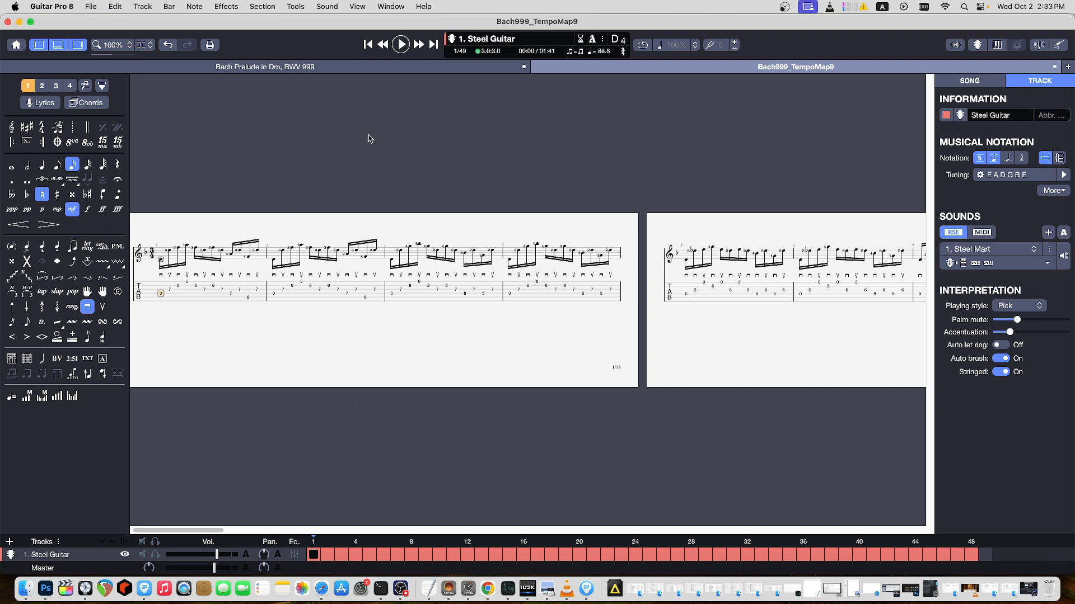
Set the score zoom to 120% and play the score from bar 1 while OBS, with its window minimized, records the screen.
left_click(113, 56)
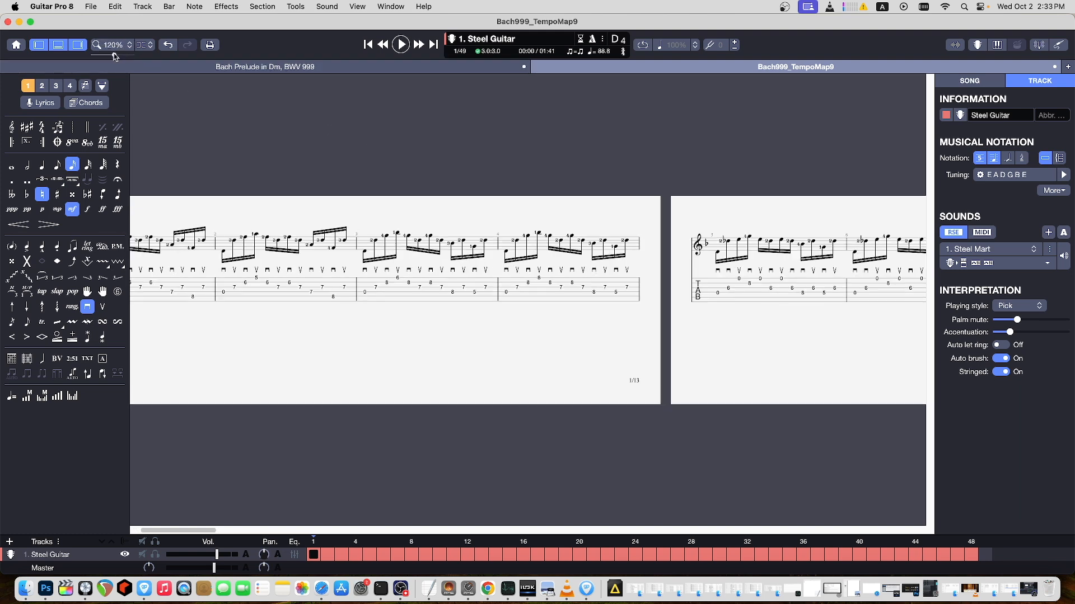
scroll(186, 291, "left", 3)
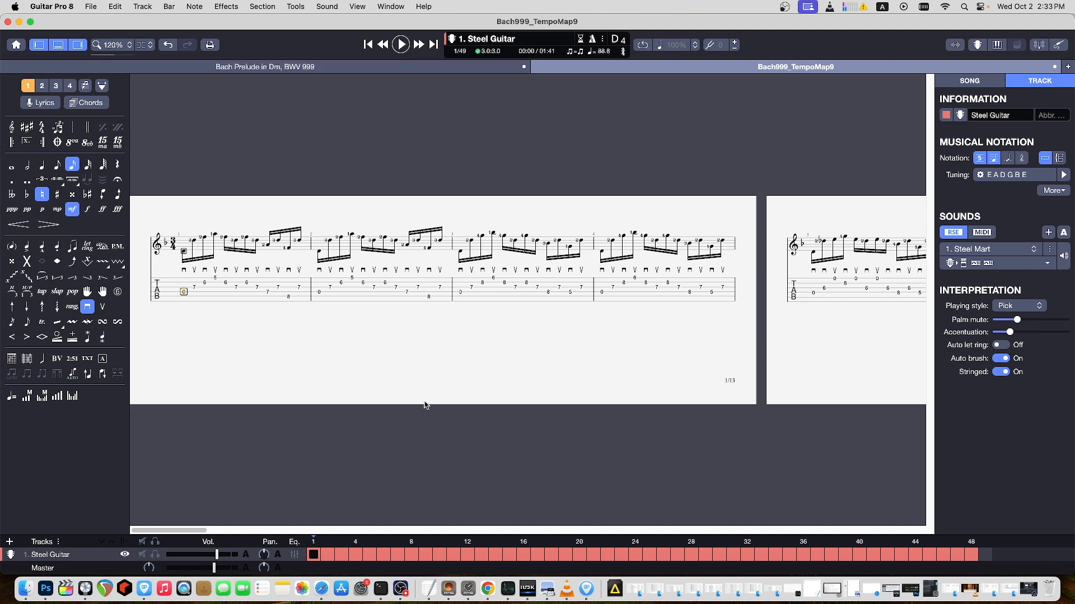
left_click(400, 588)
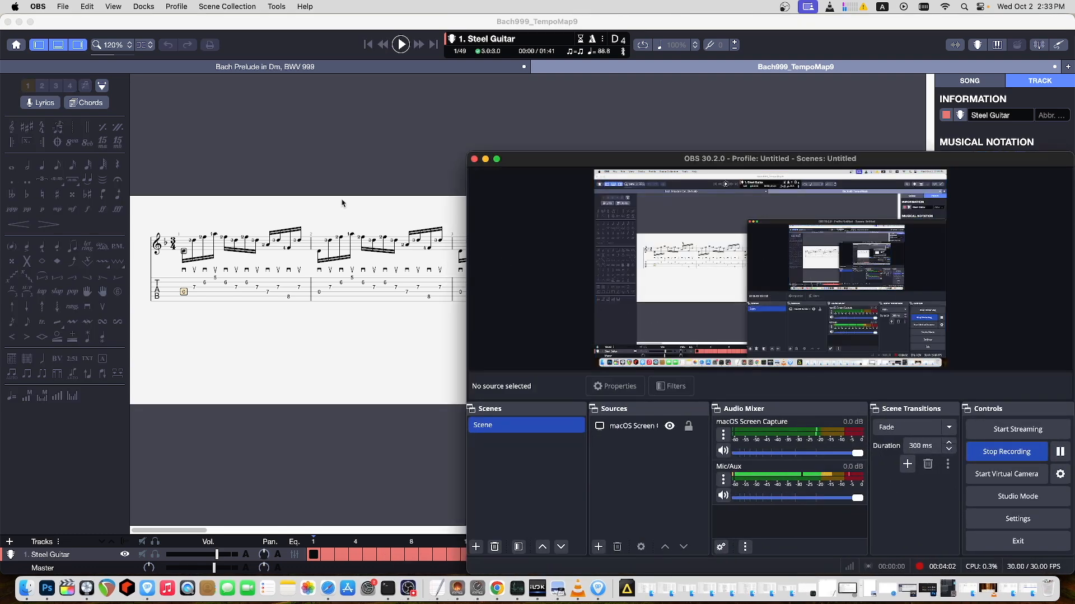
left_click(485, 159)
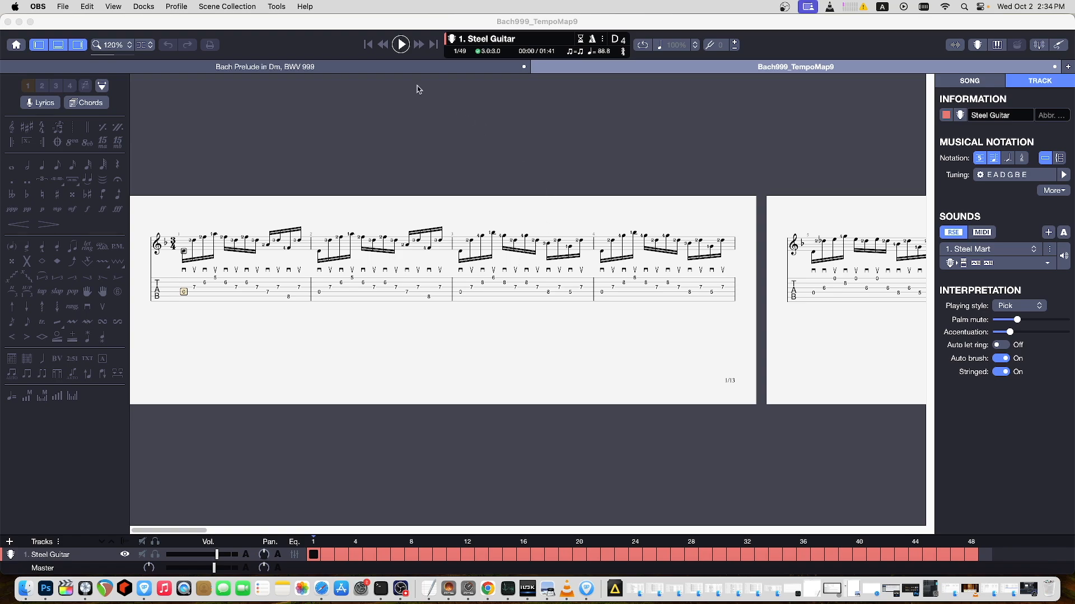
left_click(430, 98)
key("space")
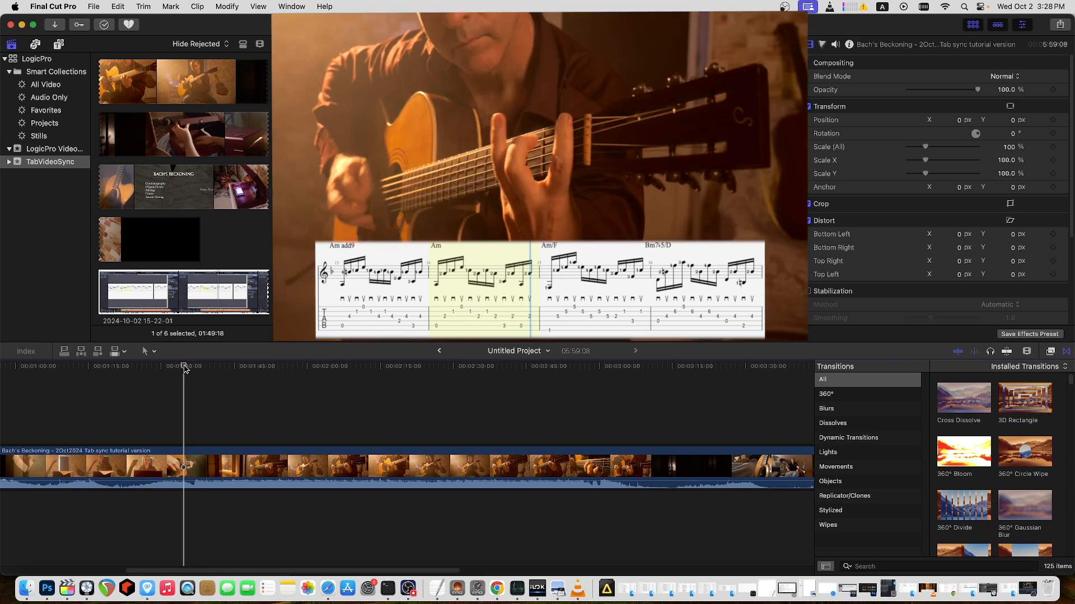
left_click(216, 288)
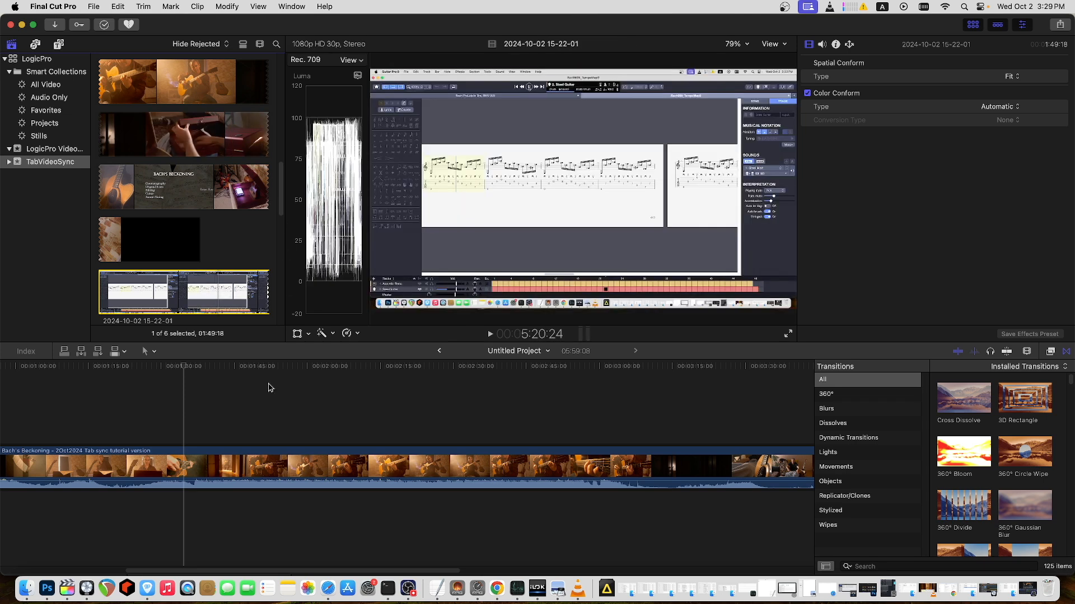
left_click(184, 384)
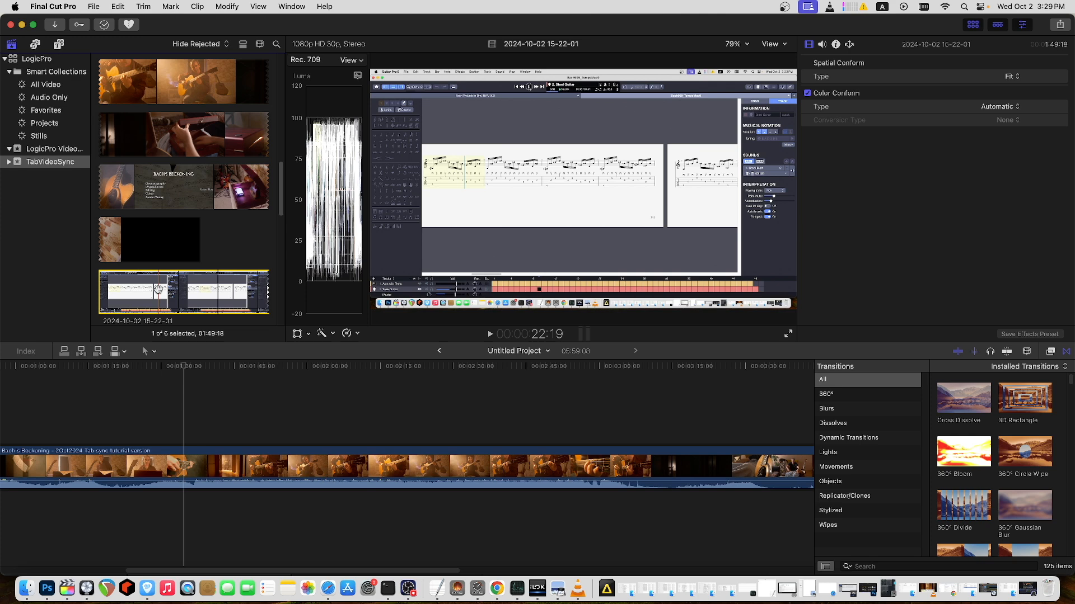
left_click_drag(168, 291, 239, 414)
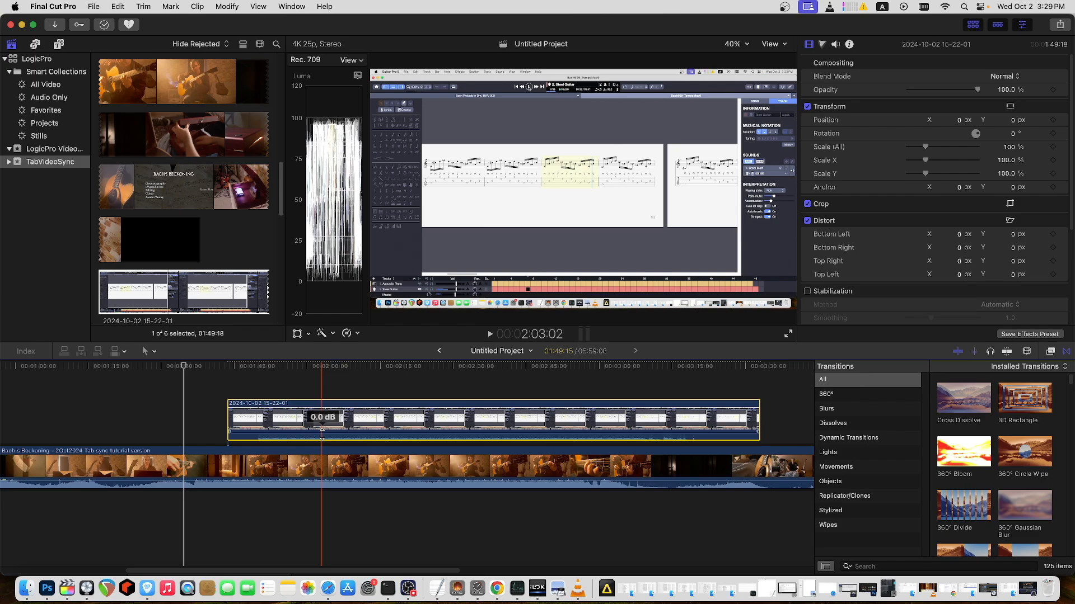
Move the notation clip about 13 seconds earlier so its music starts together with the music in the guitar video.
left_click_drag(322, 435, 323, 431)
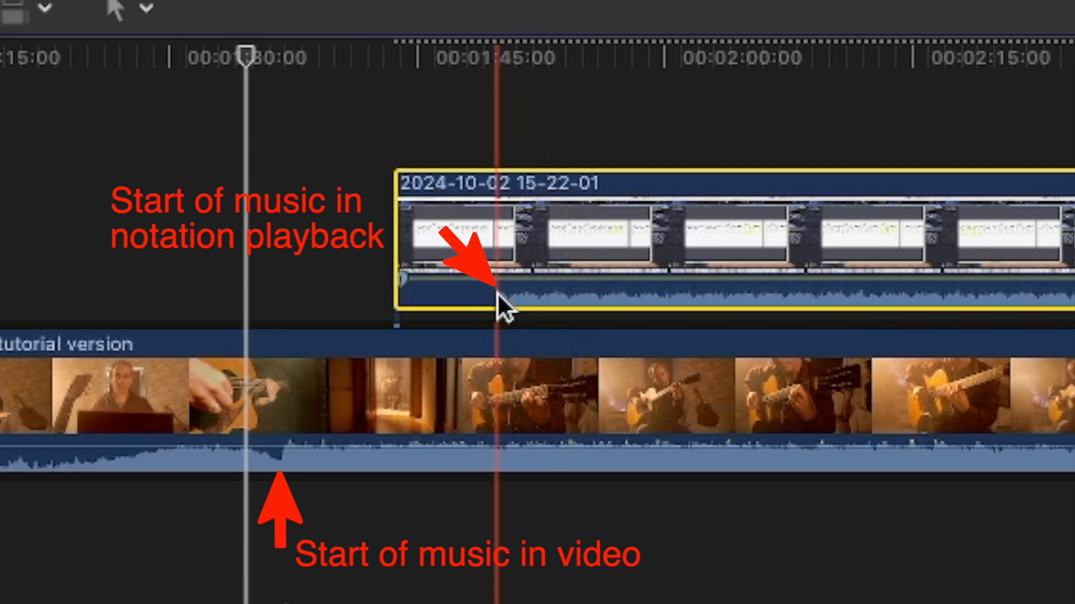
left_click_drag(598, 183, 383, 214)
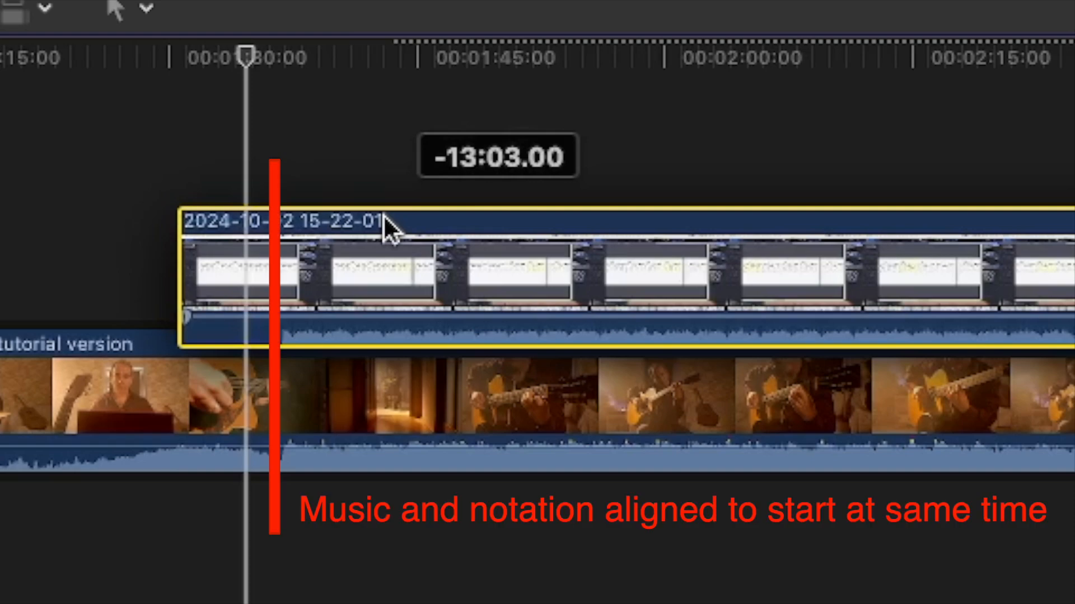
left_click_drag(385, 227, 387, 227)
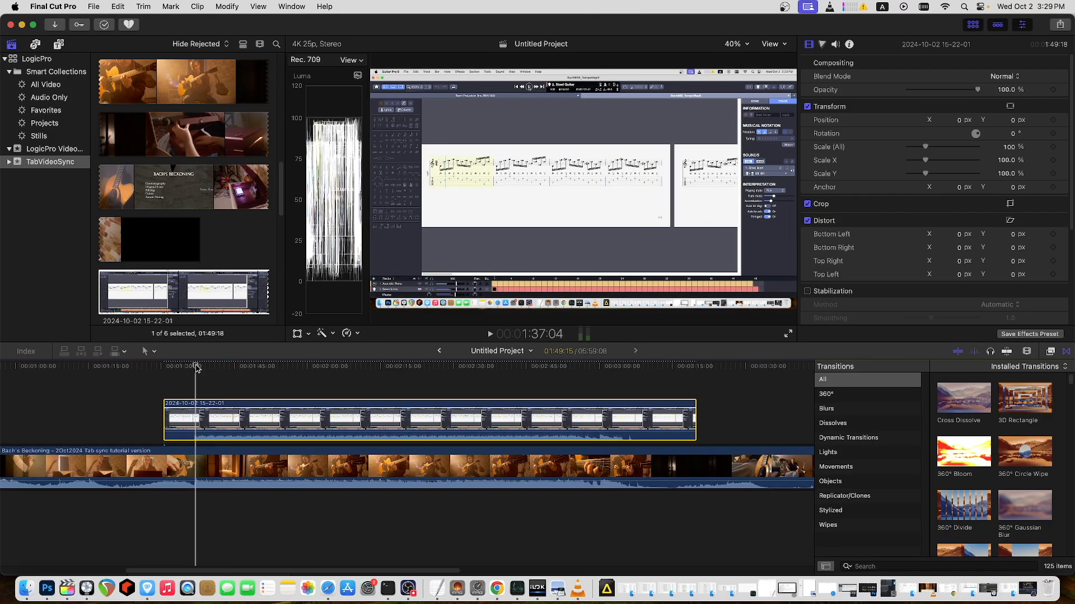
Place the playhead at 1:36:24 and turn the notation clip's audio level all the way down.
left_click(196, 366)
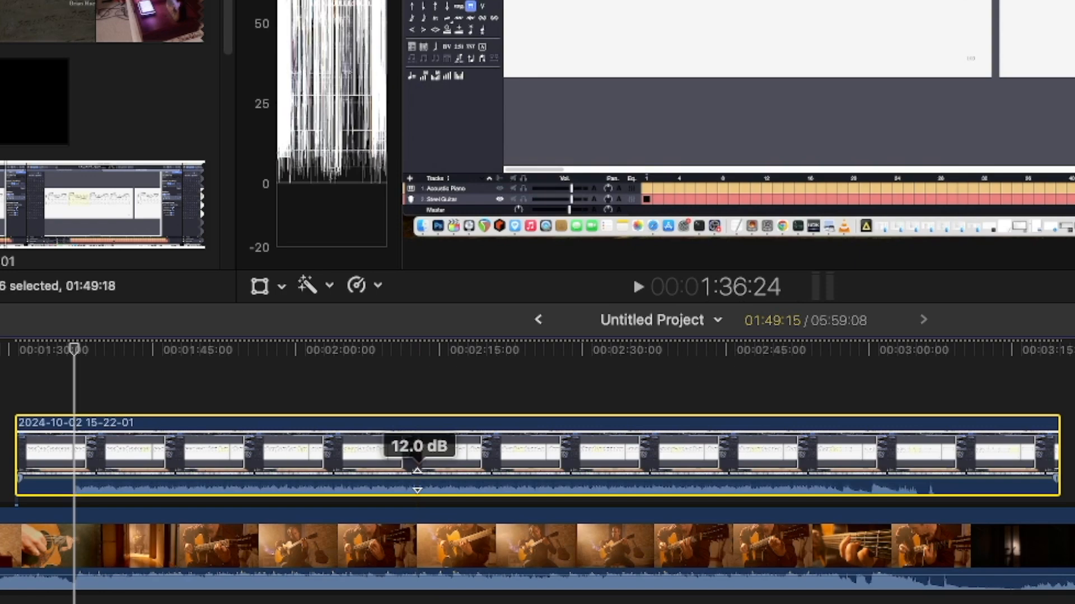
left_click_drag(417, 481, 422, 508)
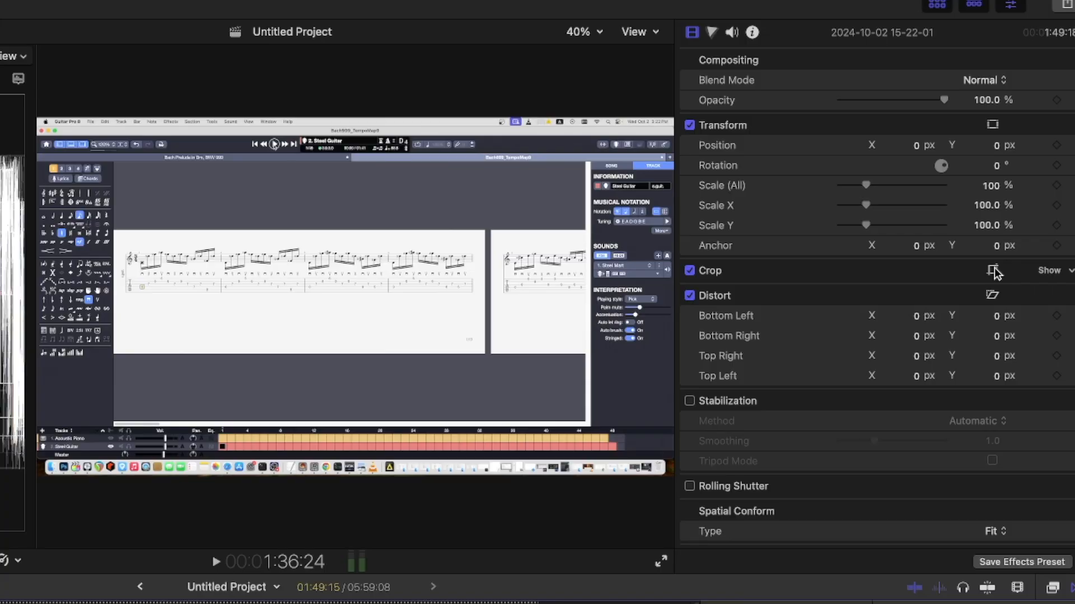
Trim the notation clip's picture to the four-bar system of standard notation and tablature, removing the surrounding interface.
left_click(992, 271)
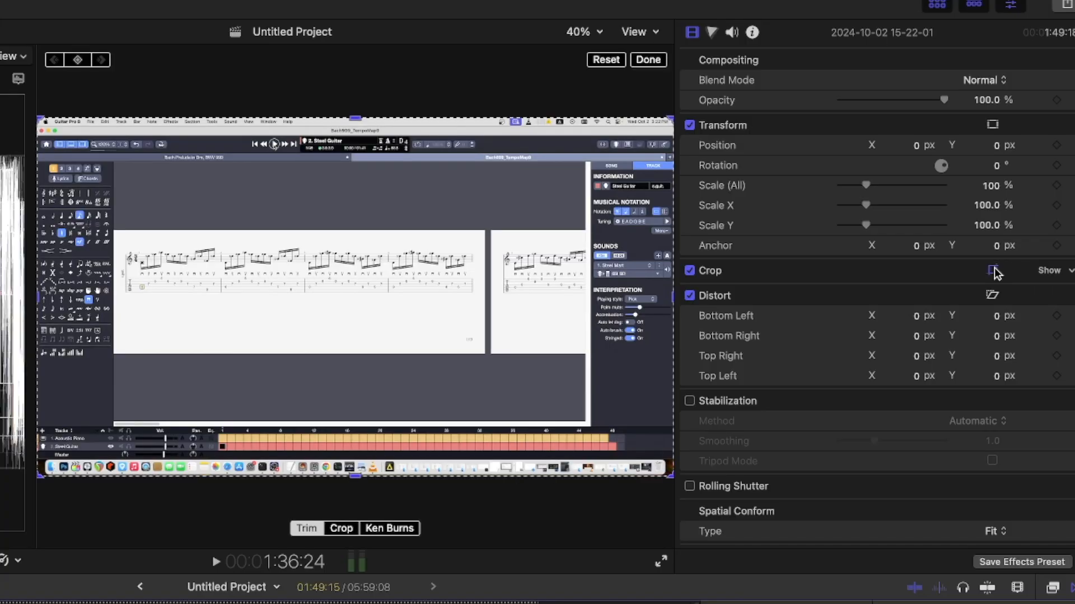
left_click_drag(37, 118, 120, 230)
left_click_drag(671, 474, 489, 310)
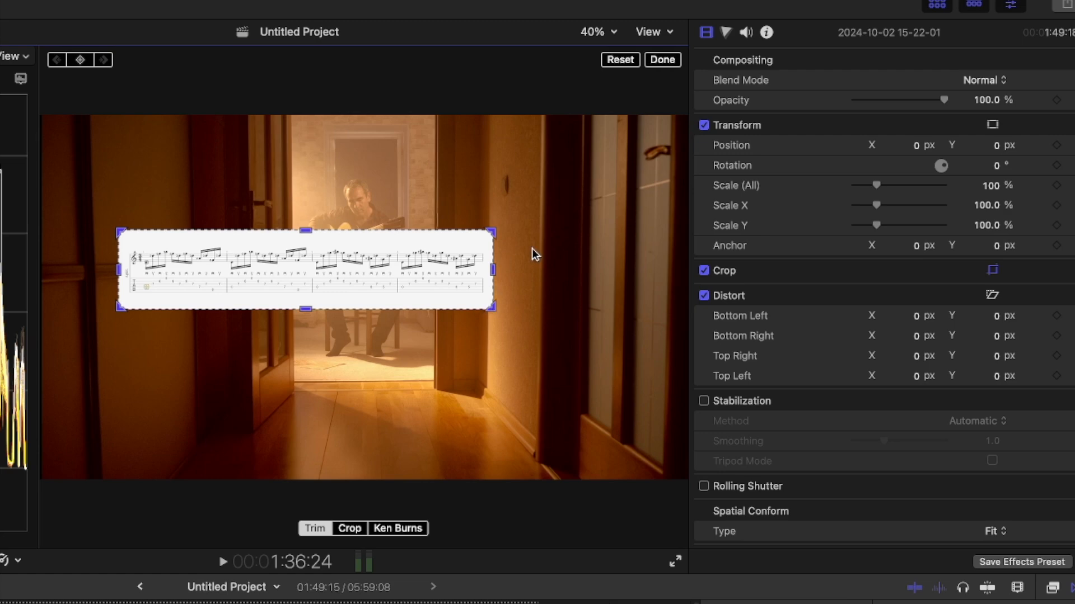
Scale the trimmed notation clip to 147% and position it along the video's lower edge at X 416.5 px, Y -997.1 px.
left_click_drag(875, 185, 884, 185)
left_click(992, 124)
left_click_drag(370, 295, 423, 456)
left_click_drag(884, 186, 890, 185)
left_click_drag(384, 454, 432, 462)
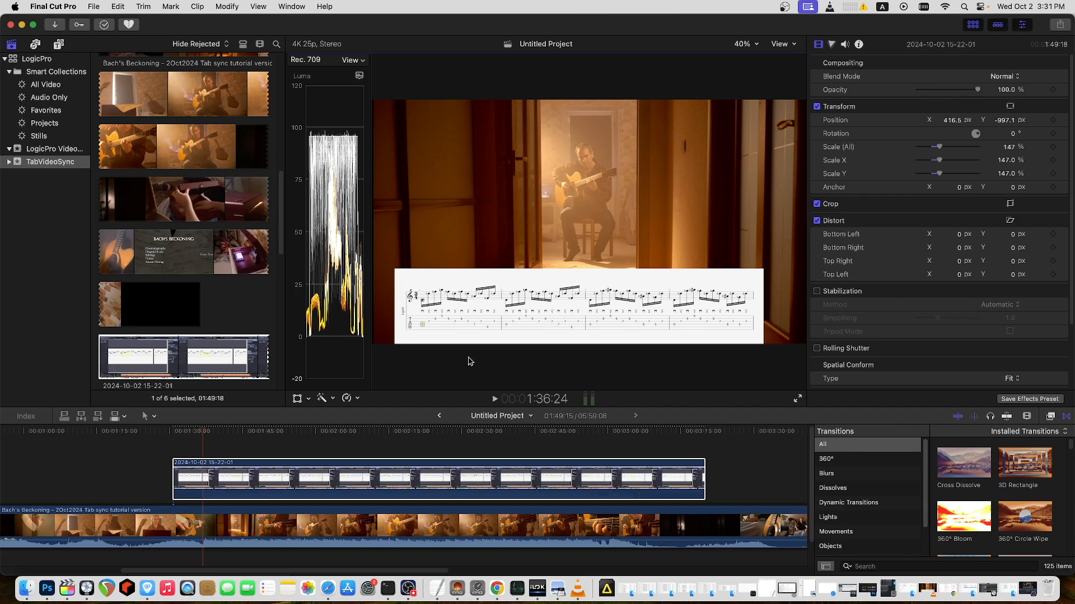